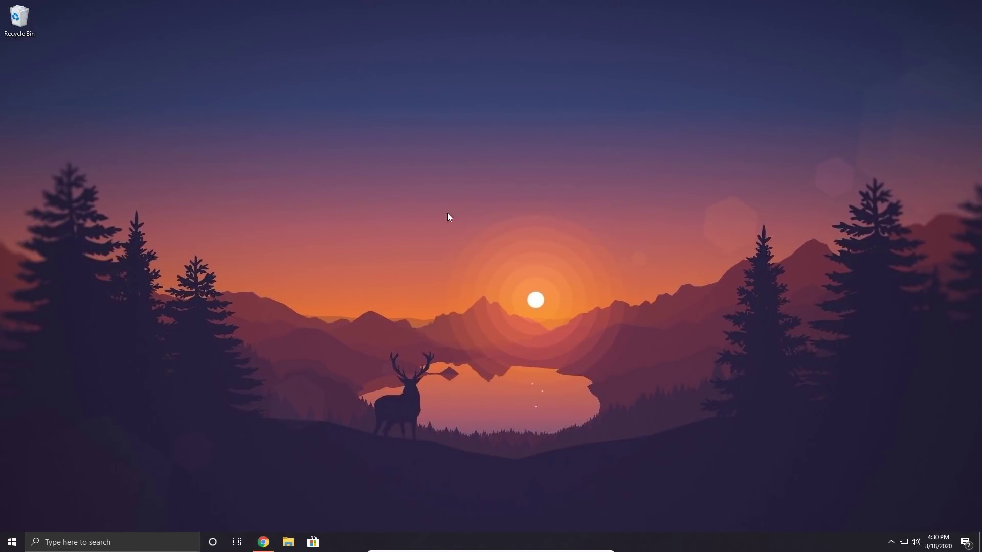
# Download the Rainmeter 4.3.1 final release from rainmeter.net and run its installer
pyautogui.click(263, 541)
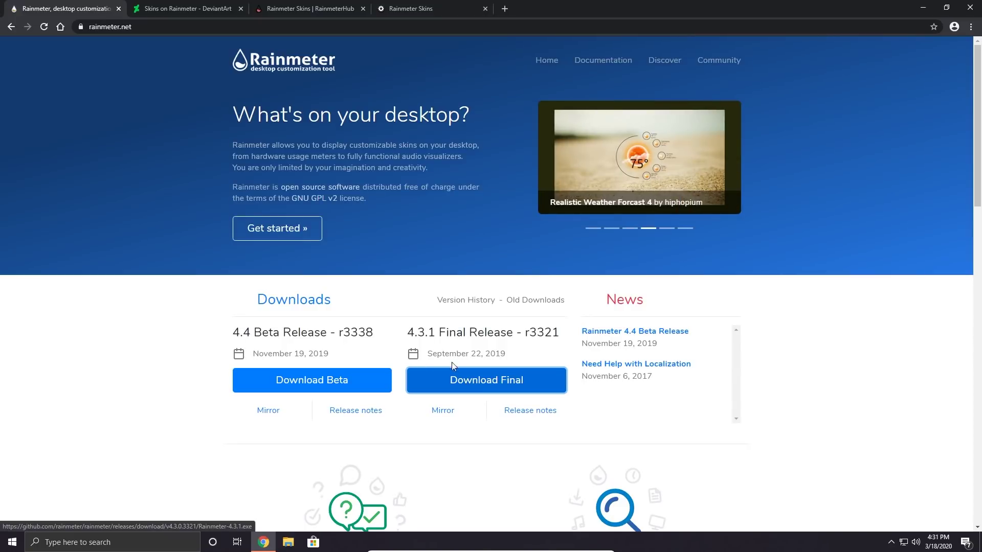
pyautogui.click(474, 388)
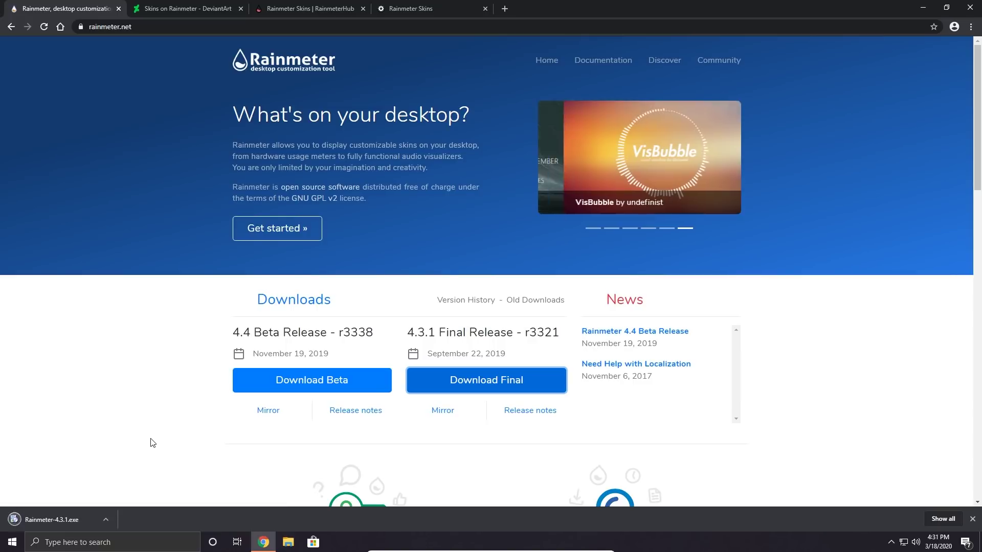
pyautogui.click(61, 520)
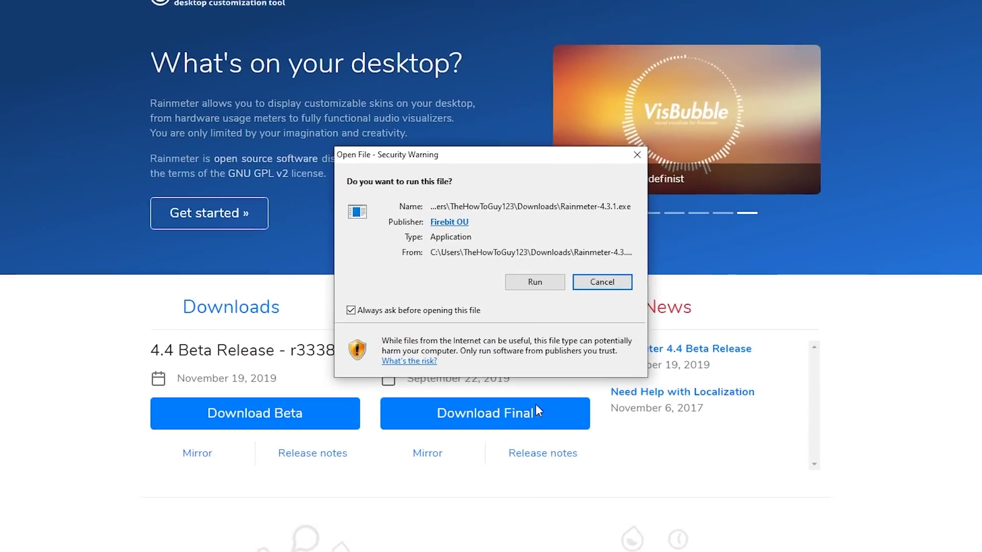
pyautogui.click(532, 285)
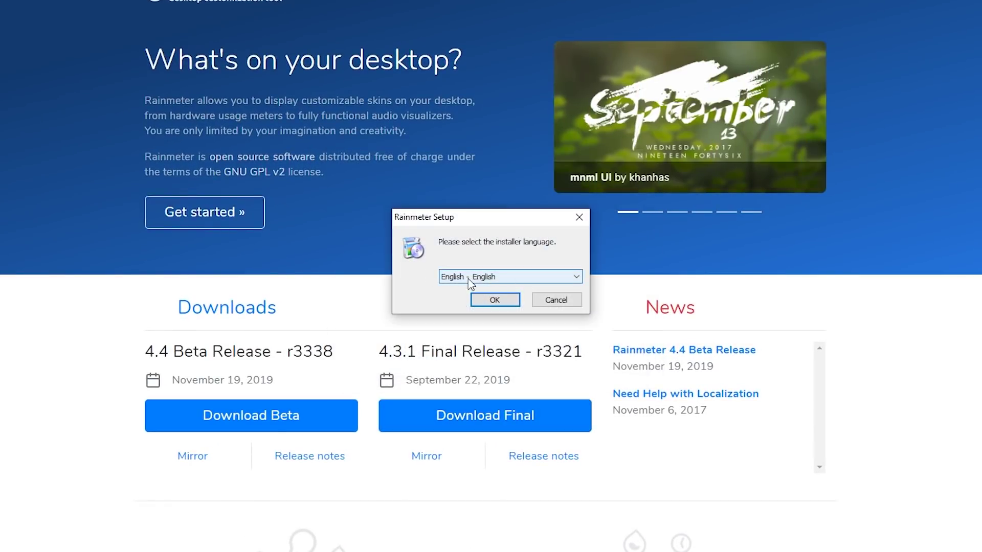
# Install Rainmeter in English with the standard installation, 64-bit version and launch on startup enabled, and run it on finishing
pyautogui.click(497, 300)
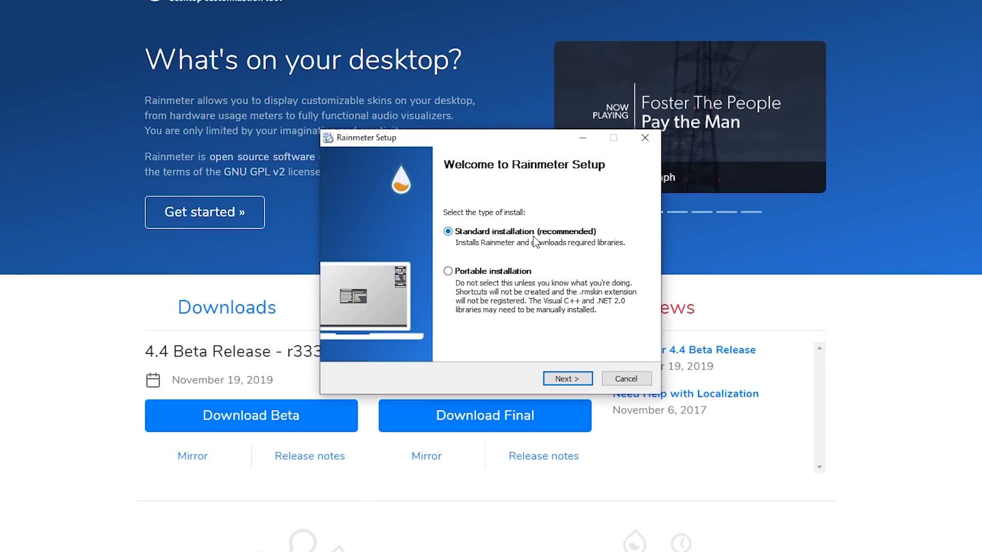
pyautogui.click(569, 378)
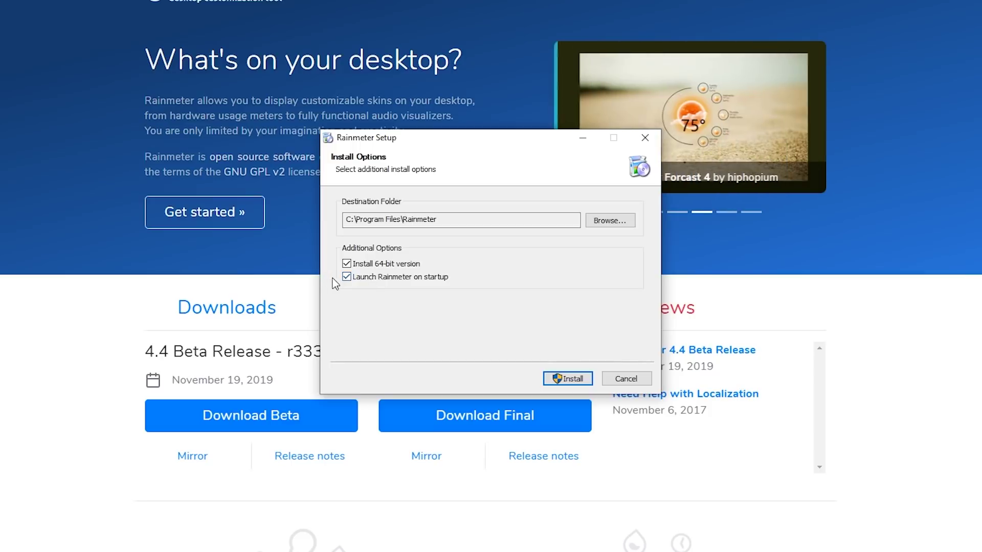
pyautogui.click(555, 374)
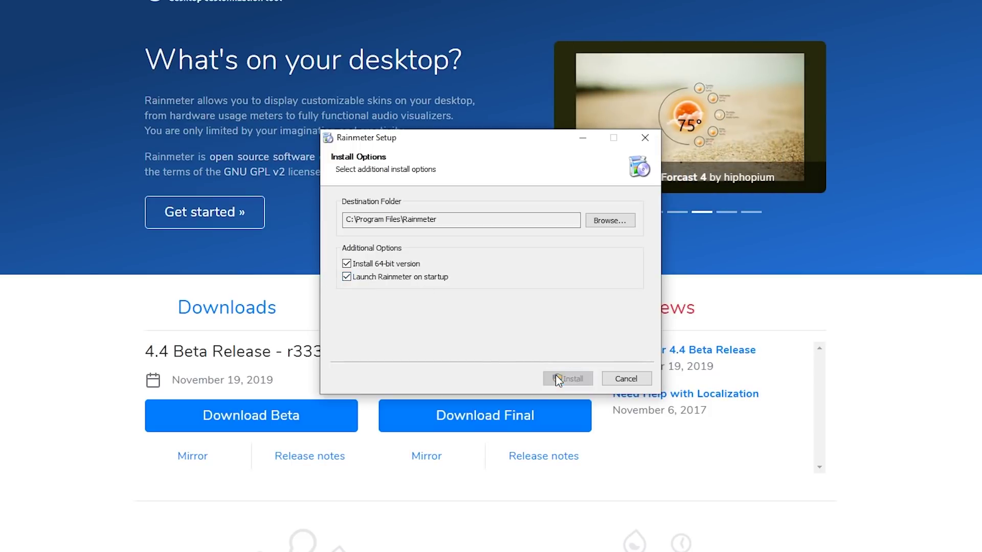
pyautogui.click(446, 361)
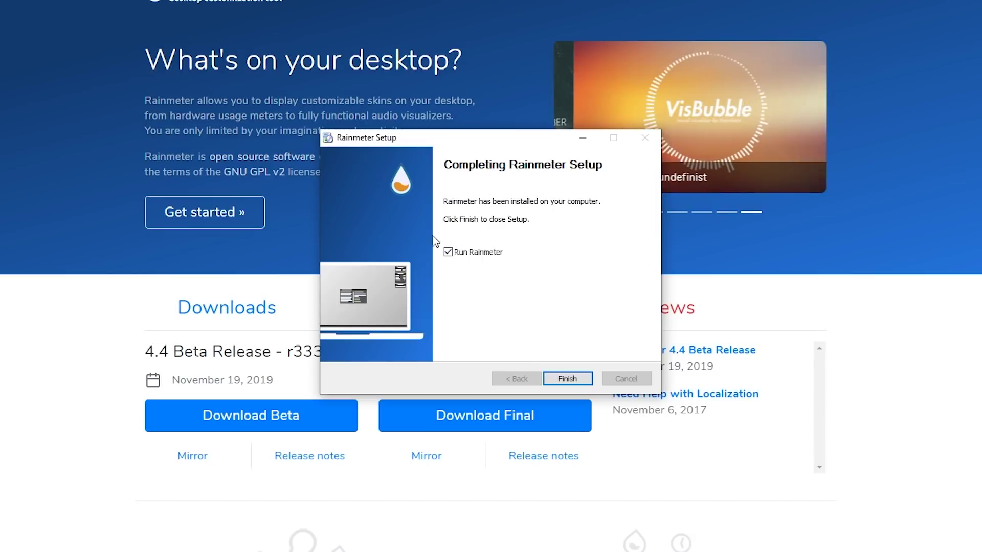
pyautogui.click(566, 378)
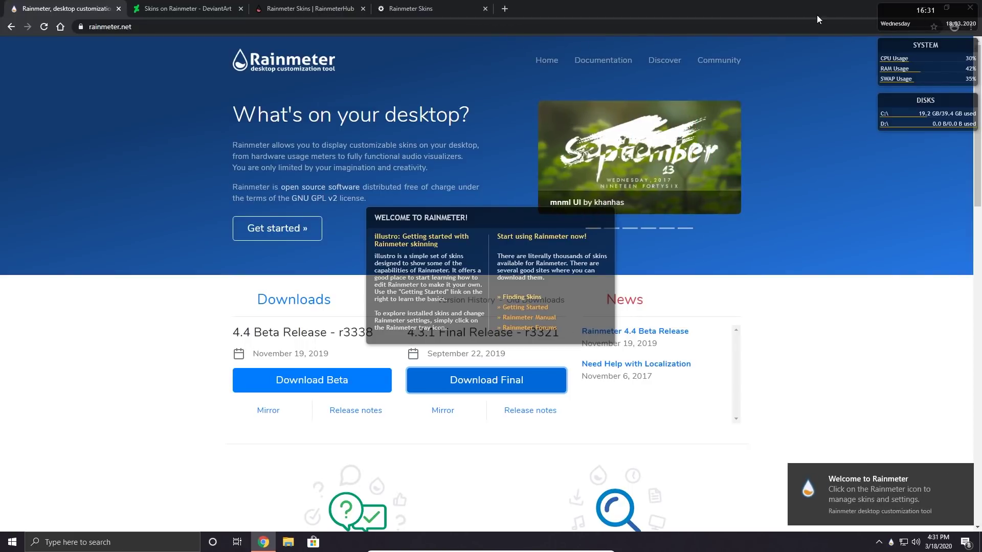
# Clear the browser window off the desktop and open the Manage Rainmeter window
pyautogui.doubleClick(626, 10)
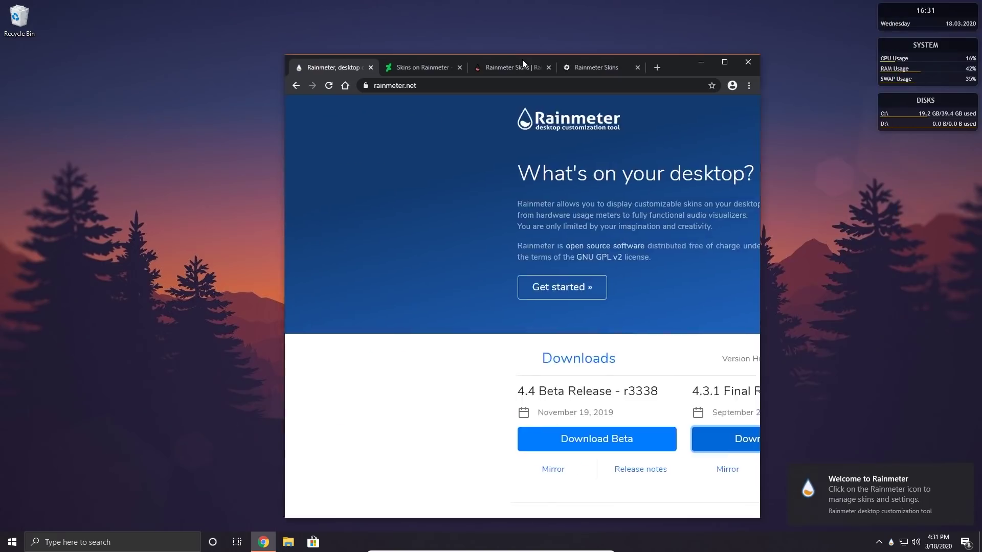
pyautogui.click(688, 62)
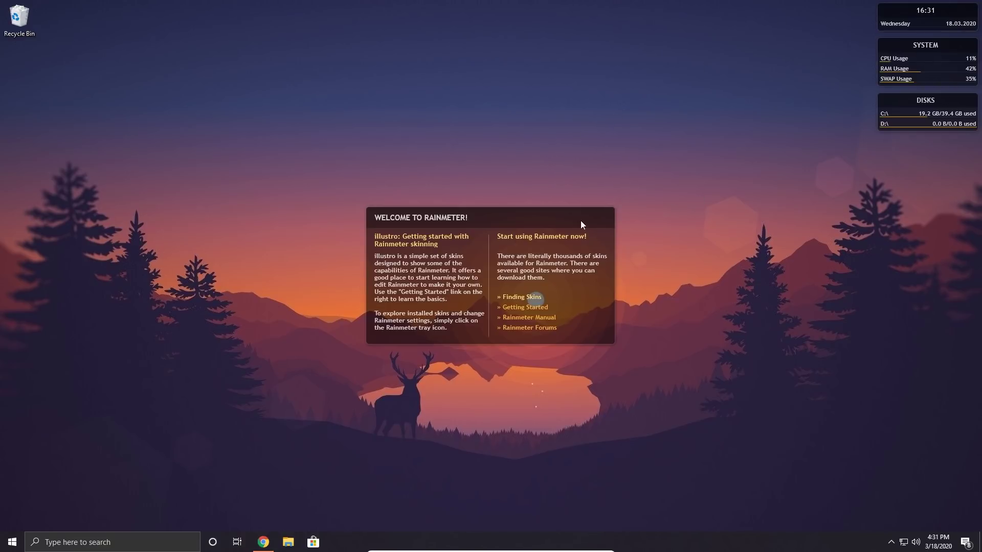
pyautogui.rightClick(443, 209)
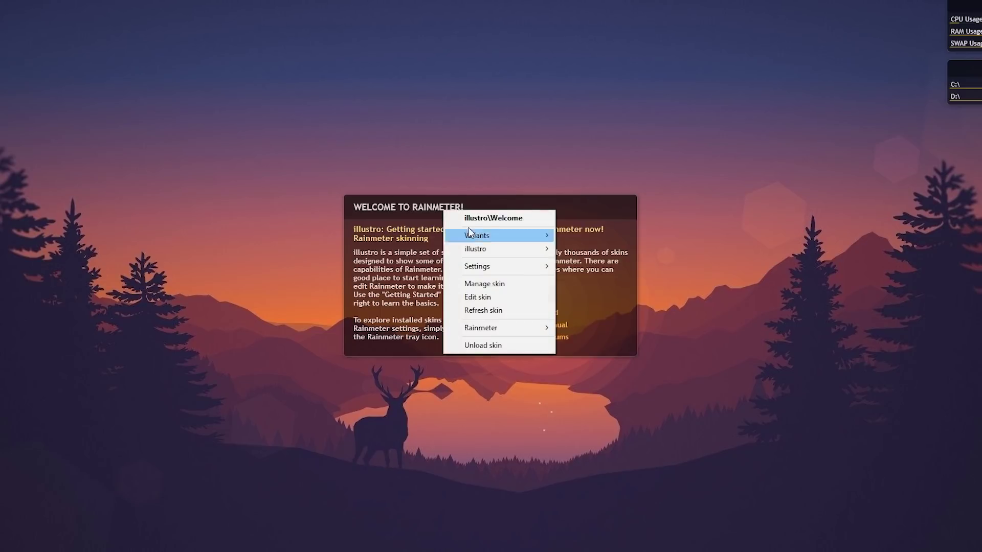
pyautogui.click(510, 284)
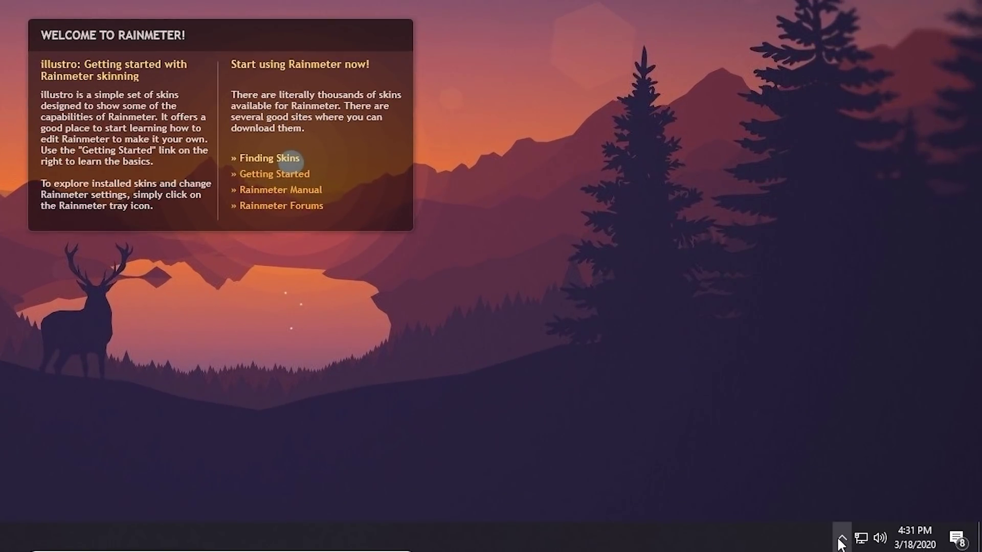
pyautogui.click(891, 540)
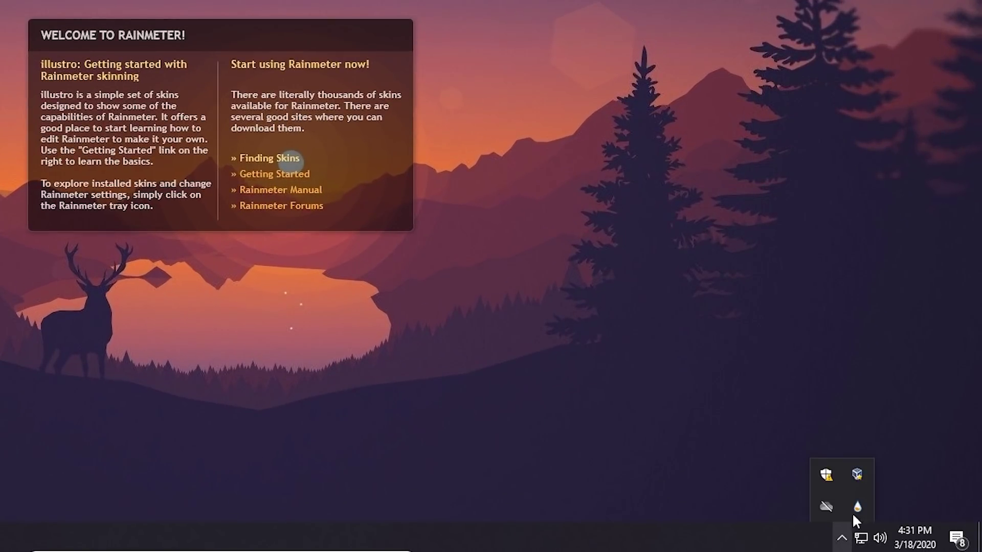
pyautogui.click(852, 505)
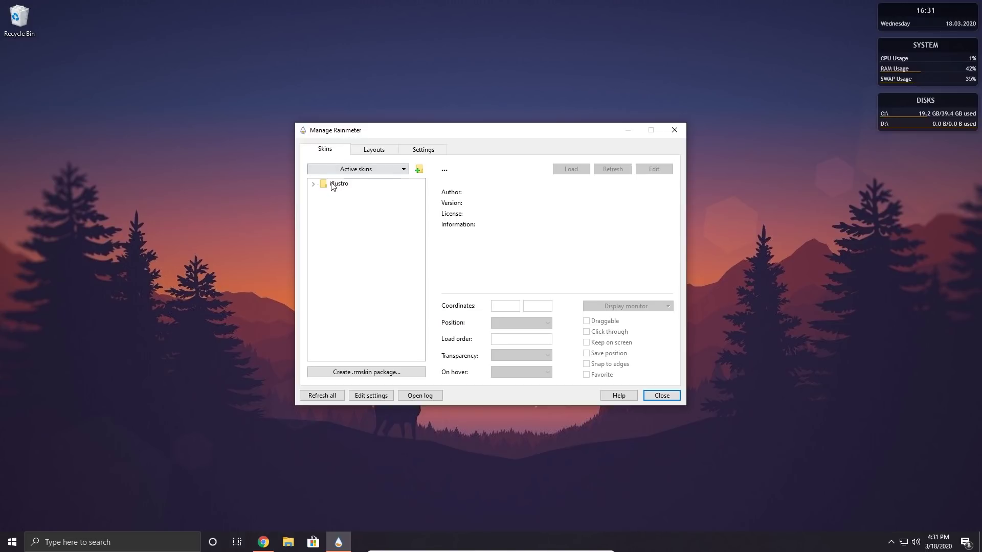
# Expand the illustro skins and unload the Welcome.ini skin from the desktop
pyautogui.click(313, 184)
pyautogui.moveTo(385, 132); pyautogui.dragTo(408, 336)
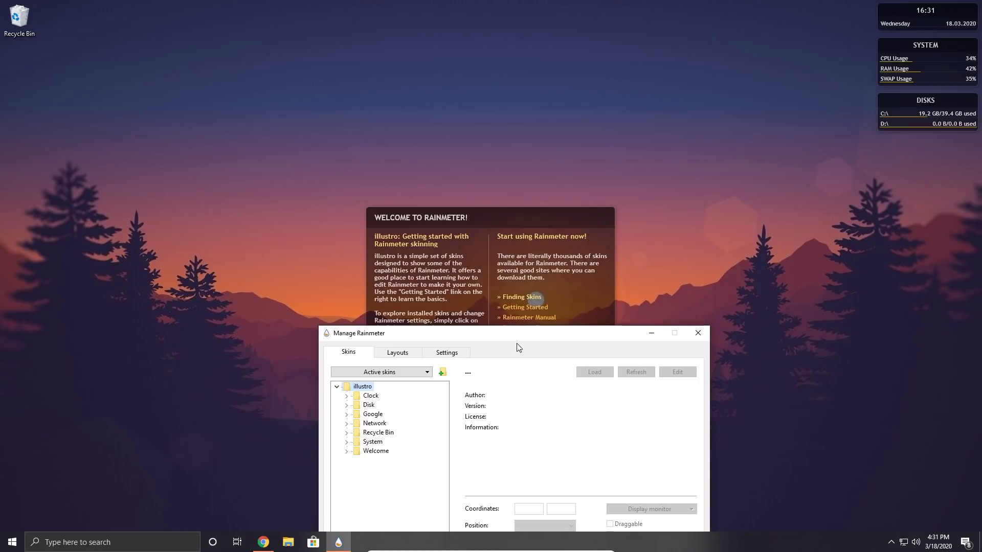
pyautogui.moveTo(501, 338); pyautogui.dragTo(239, 231)
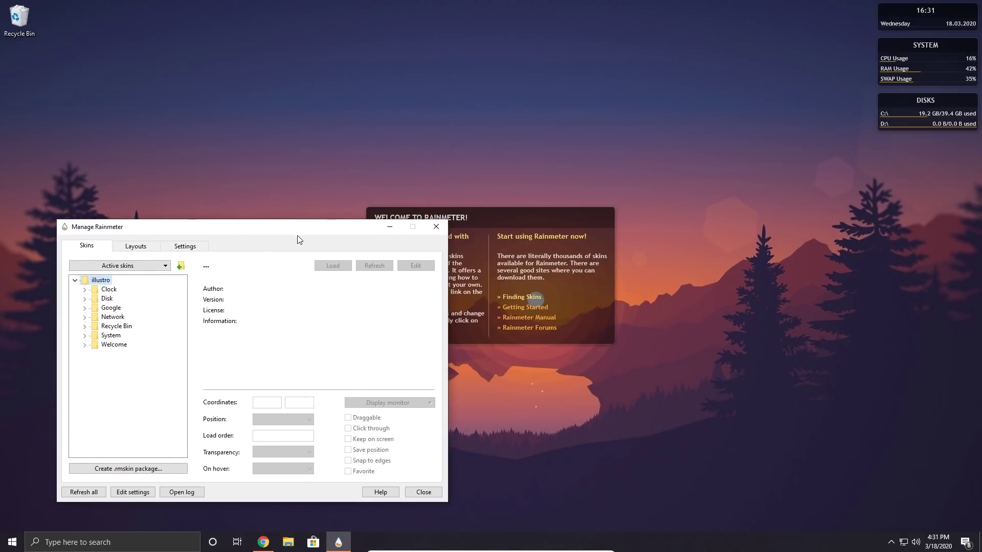
pyautogui.moveTo(258, 232); pyautogui.dragTo(735, 288)
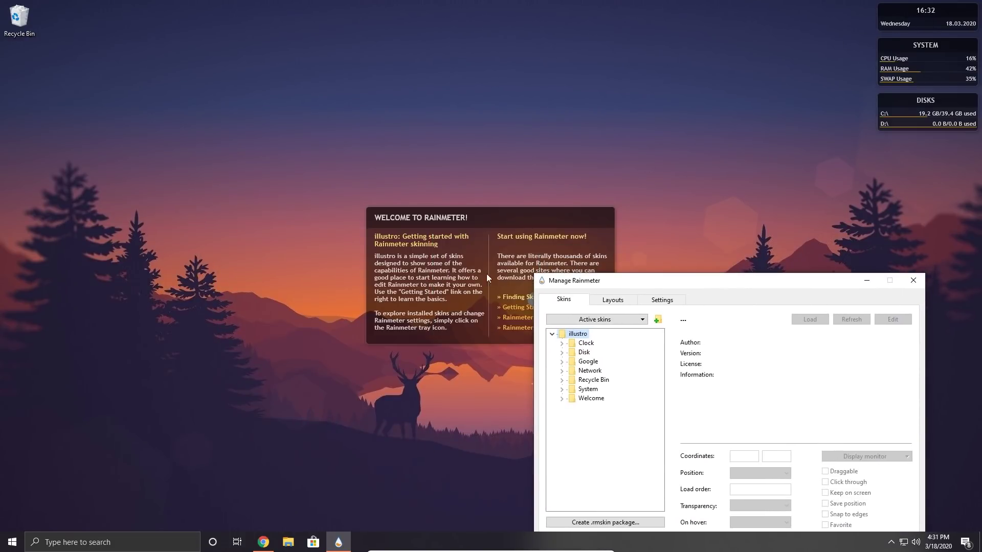
pyautogui.moveTo(640, 282); pyautogui.dragTo(537, 148)
pyautogui.click(462, 264)
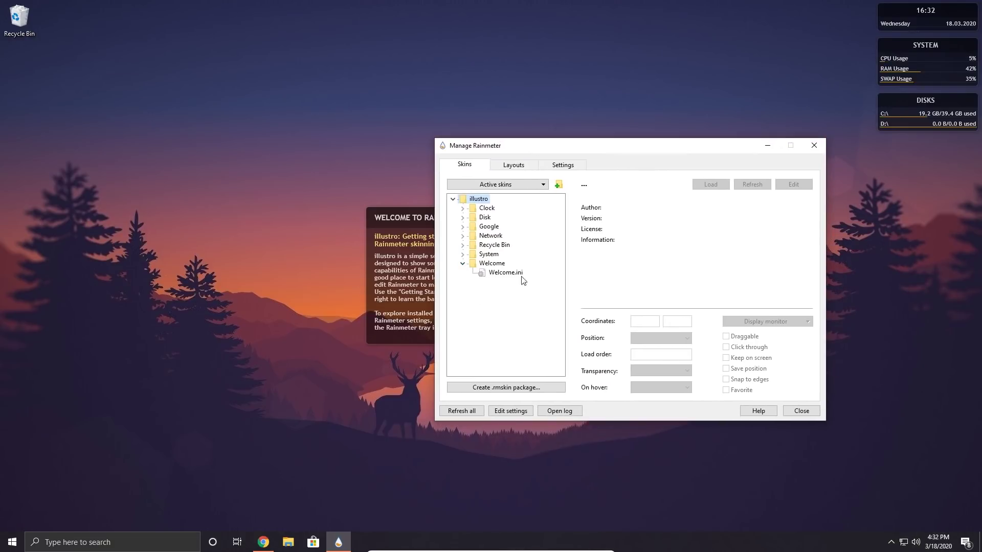
pyautogui.click(505, 274)
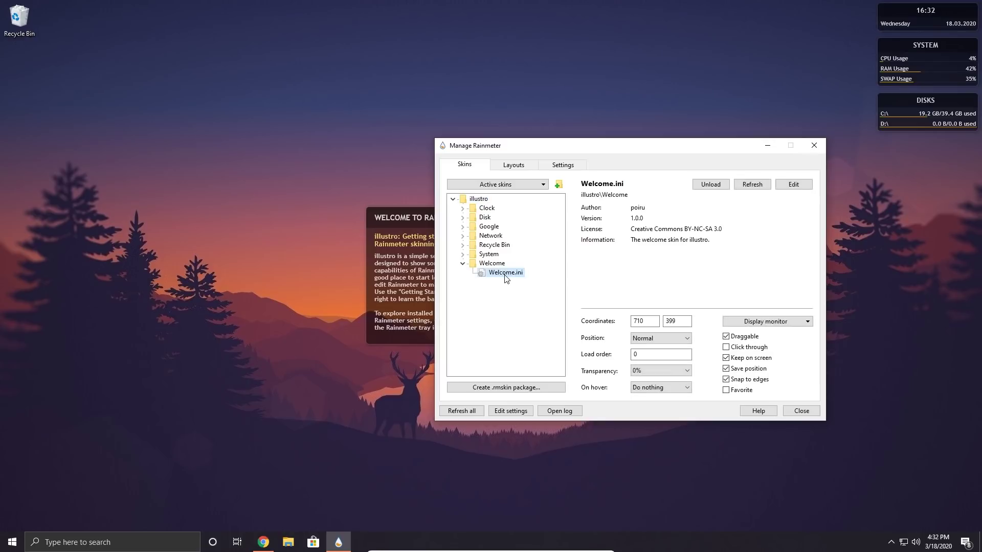
pyautogui.click(710, 184)
# Collapse the Welcome folder and unload the System.ini skin from the illustro suite
pyautogui.moveTo(566, 152); pyautogui.dragTo(423, 163)
pyautogui.click(320, 274)
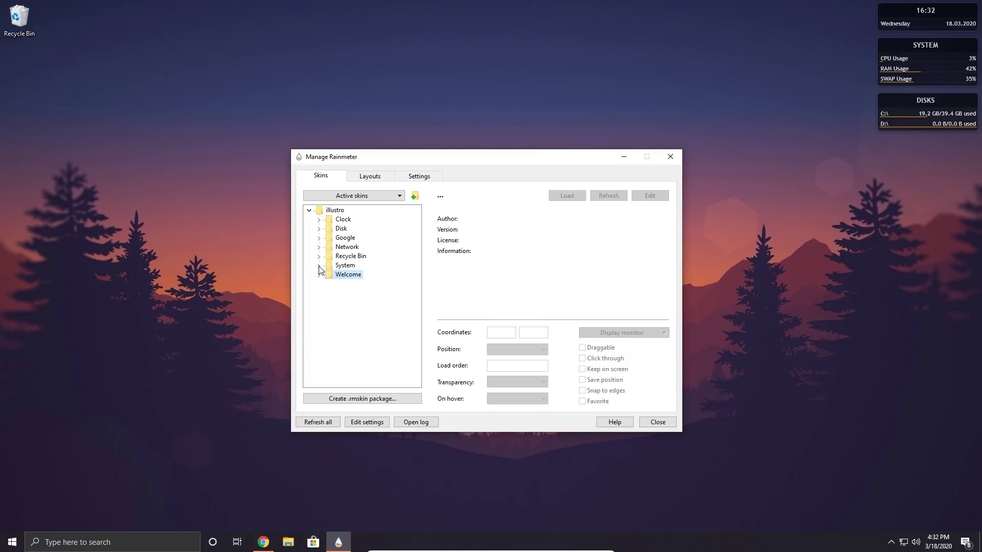
pyautogui.click(319, 266)
pyautogui.click(355, 275)
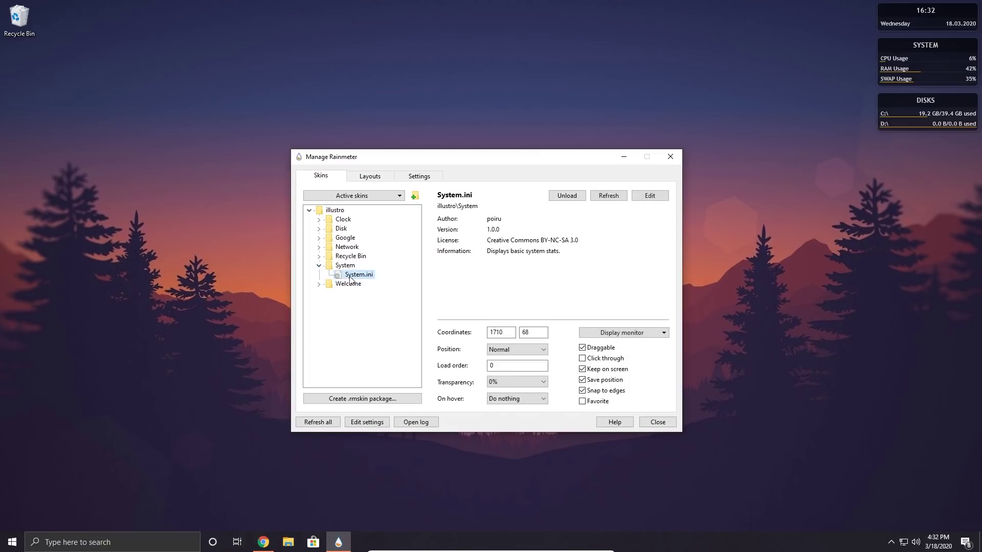
pyautogui.click(572, 195)
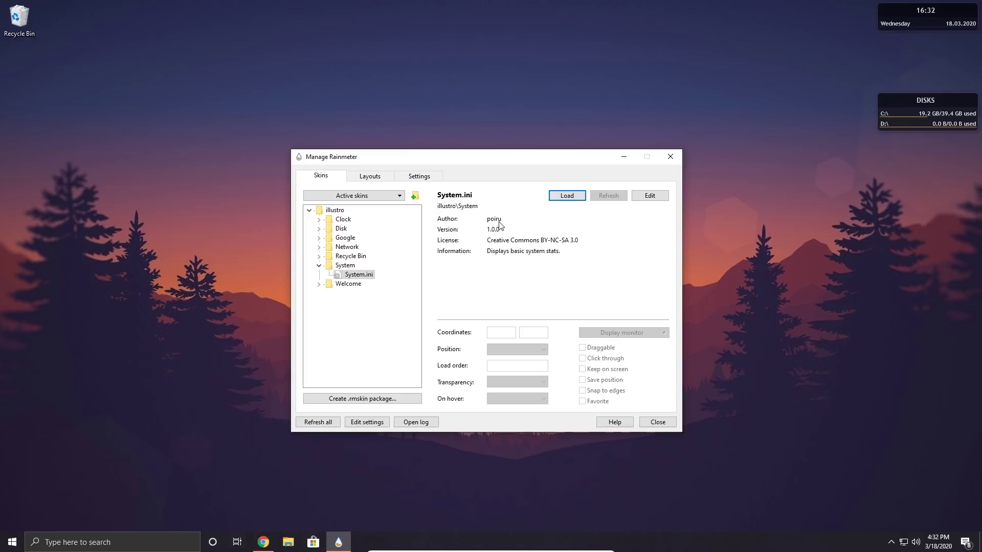
# Collapse the System folder and unload the illustro Clock.ini skin
pyautogui.click(318, 266)
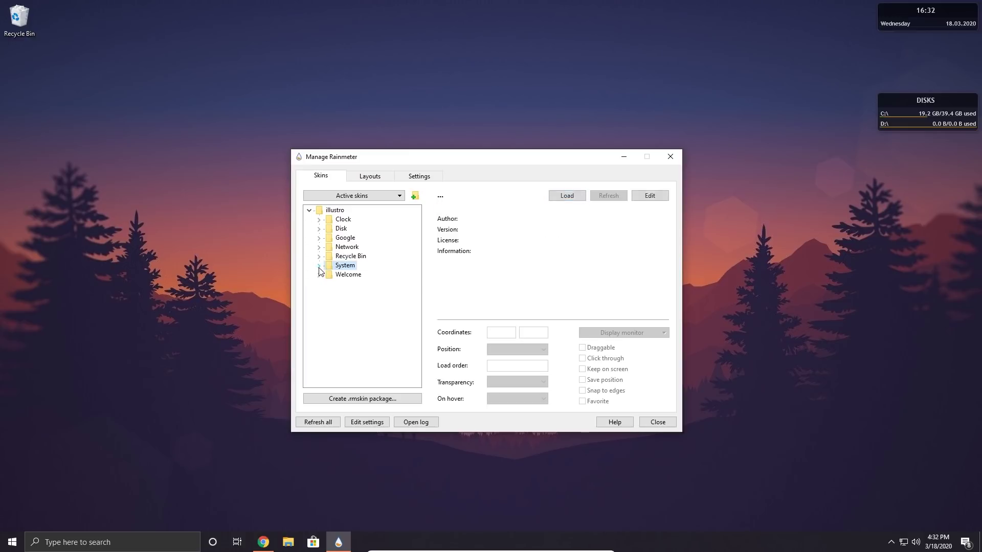
pyautogui.click(318, 220)
pyautogui.click(353, 229)
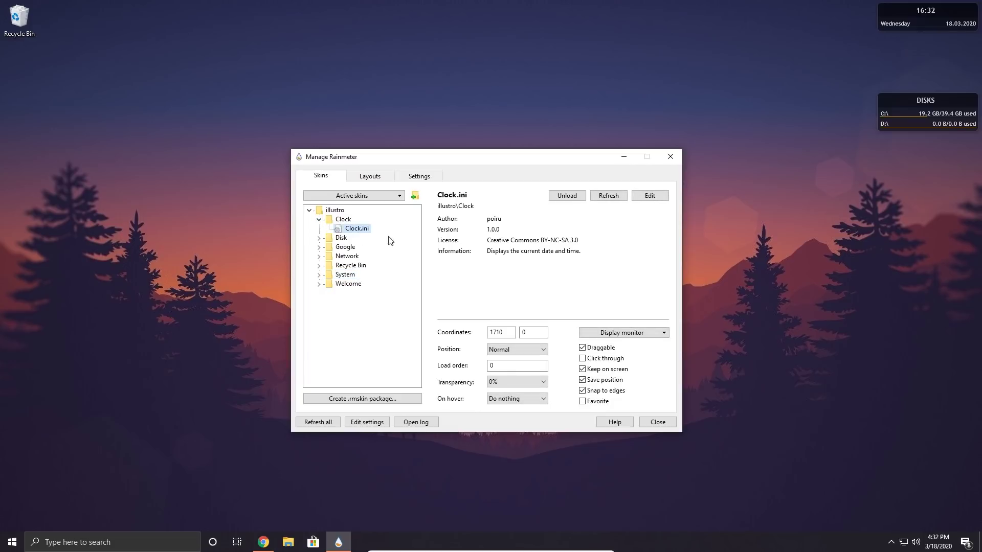
pyautogui.click(567, 196)
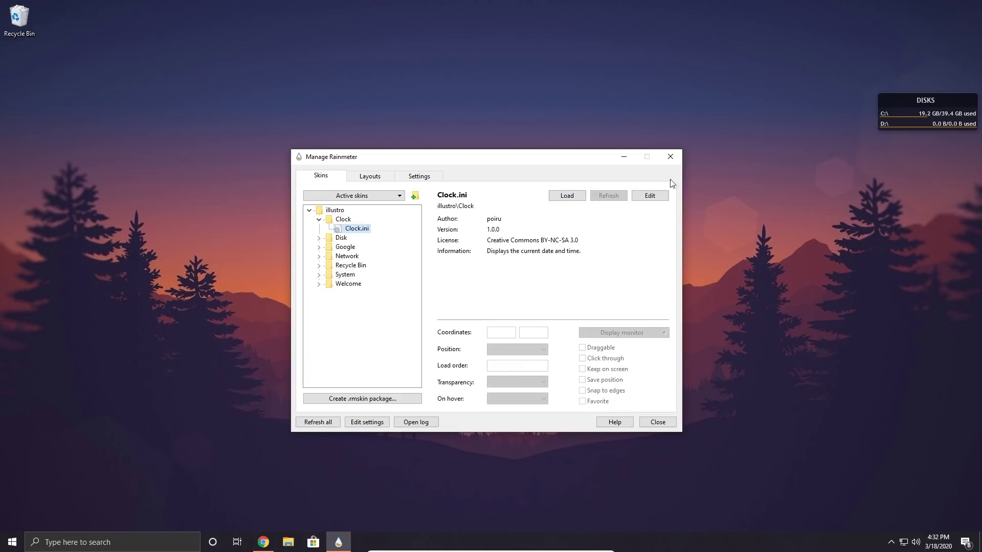
# Unload the illustro 2 Disks.ini skin and collapse the Clock and Disk folders
pyautogui.click(318, 220)
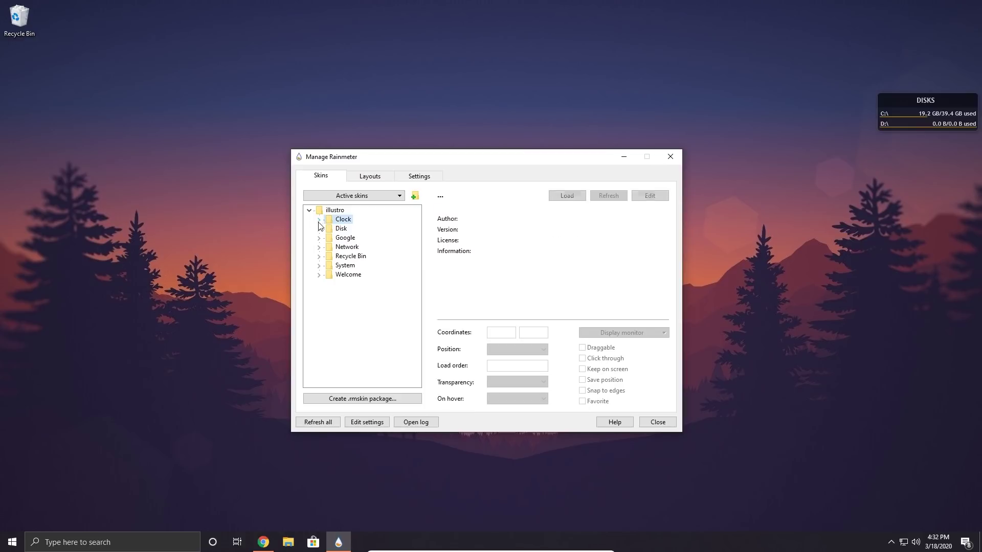
pyautogui.click(319, 229)
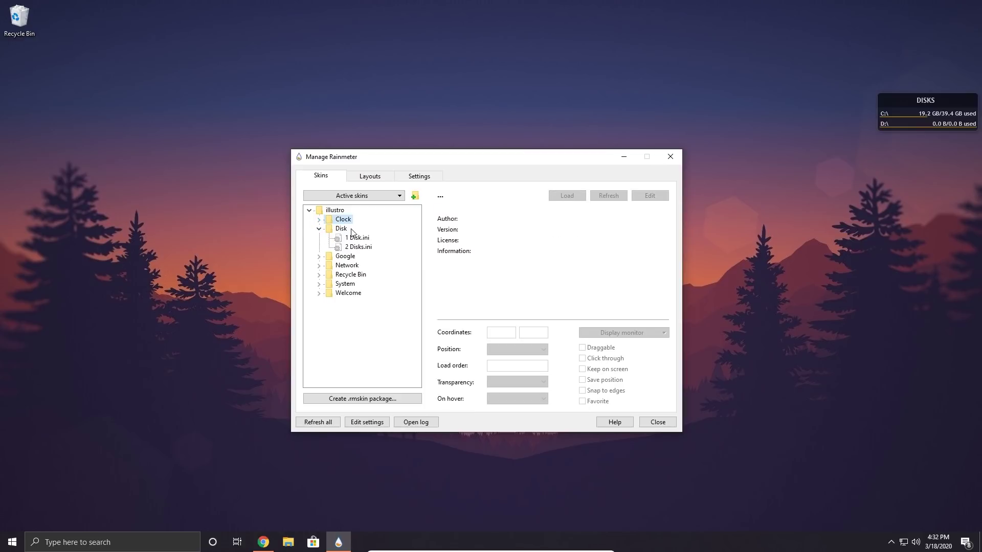
pyautogui.click(359, 248)
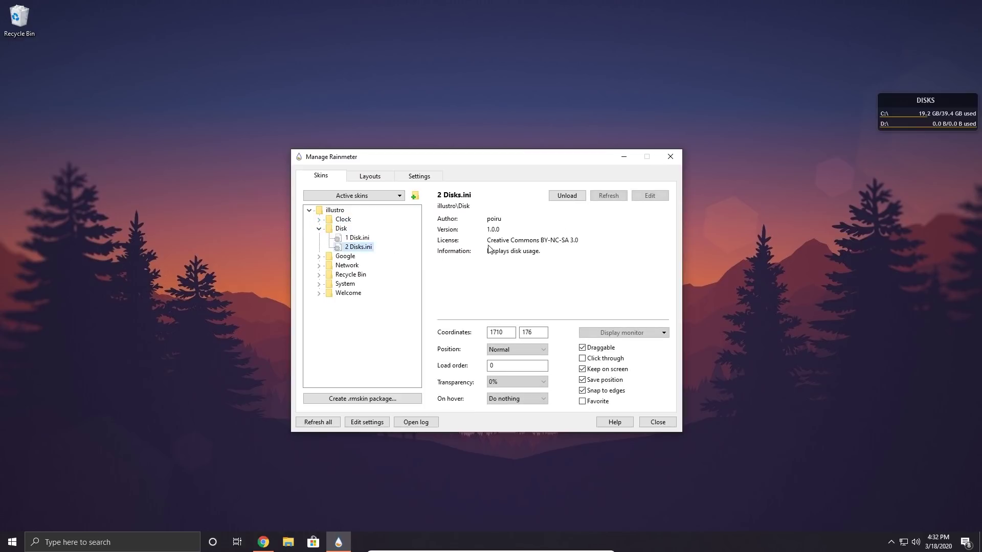
pyautogui.click(566, 196)
pyautogui.moveTo(534, 159); pyautogui.dragTo(502, 124)
pyautogui.click(288, 193)
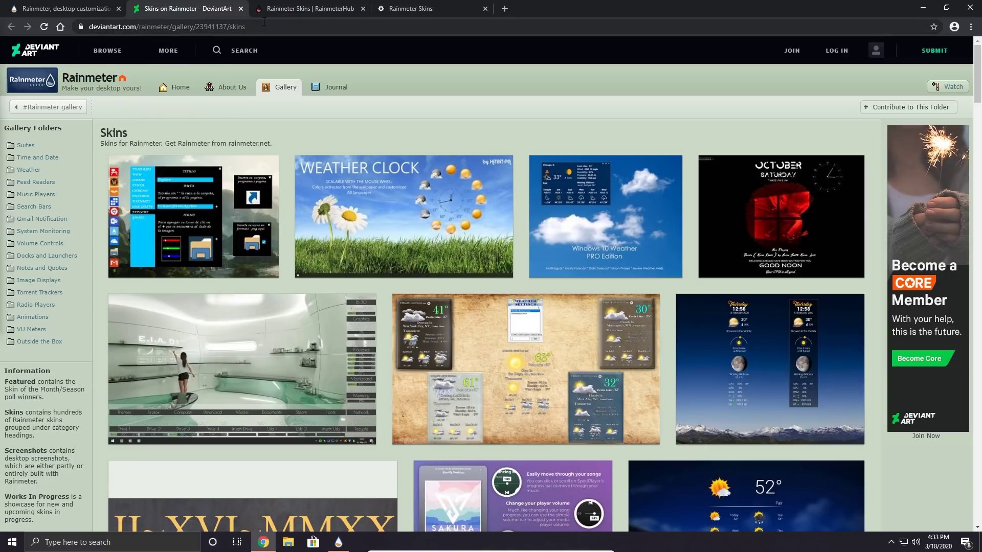
# Browse the skin collections on the RainmeterHub and VisualSkins websites
pyautogui.click(306, 8)
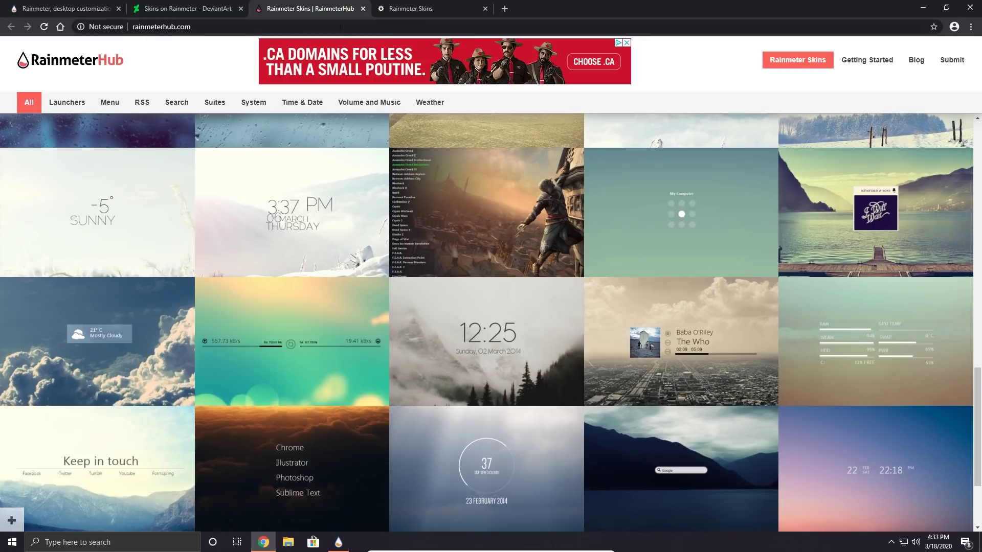
pyautogui.click(425, 11)
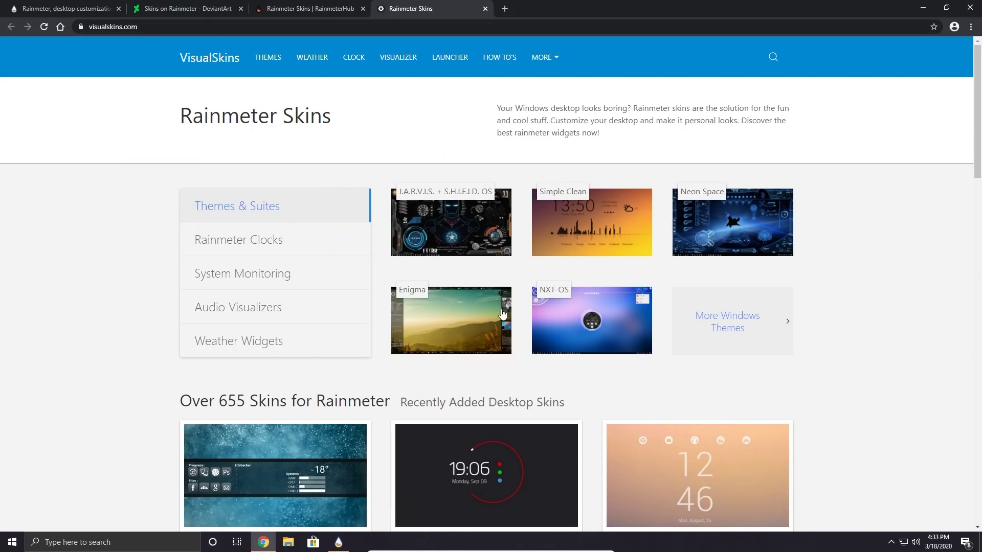
pyautogui.scroll(-7, 494, 312)
pyautogui.scroll(-6, 491, 311)
pyautogui.scroll(7, 471, 291)
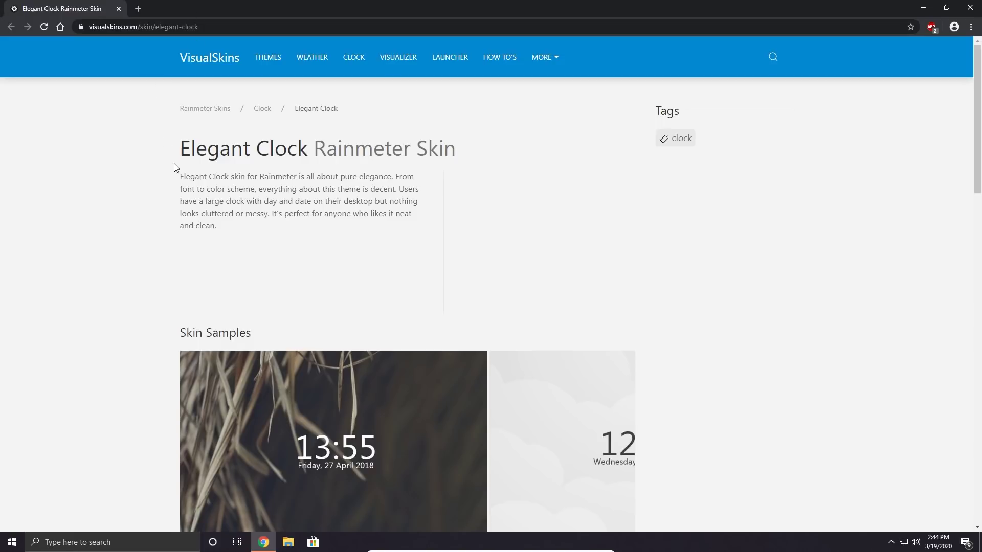
# Review the description and sample images on the Elegant Clock skin page
pyautogui.moveTo(179, 149); pyautogui.dragTo(302, 150)
pyautogui.click(117, 195)
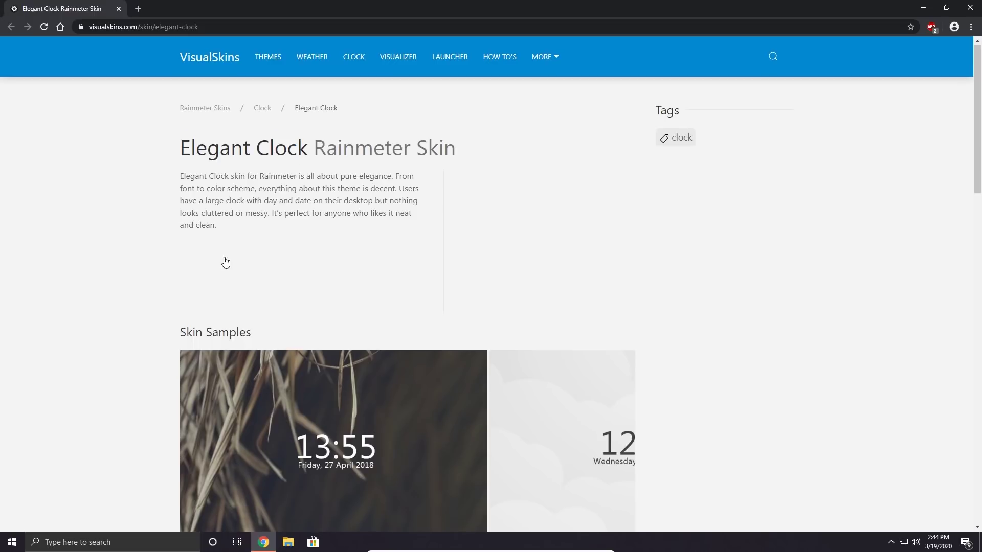
pyautogui.scroll(-5, 298, 247)
pyautogui.scroll(5, 303, 187)
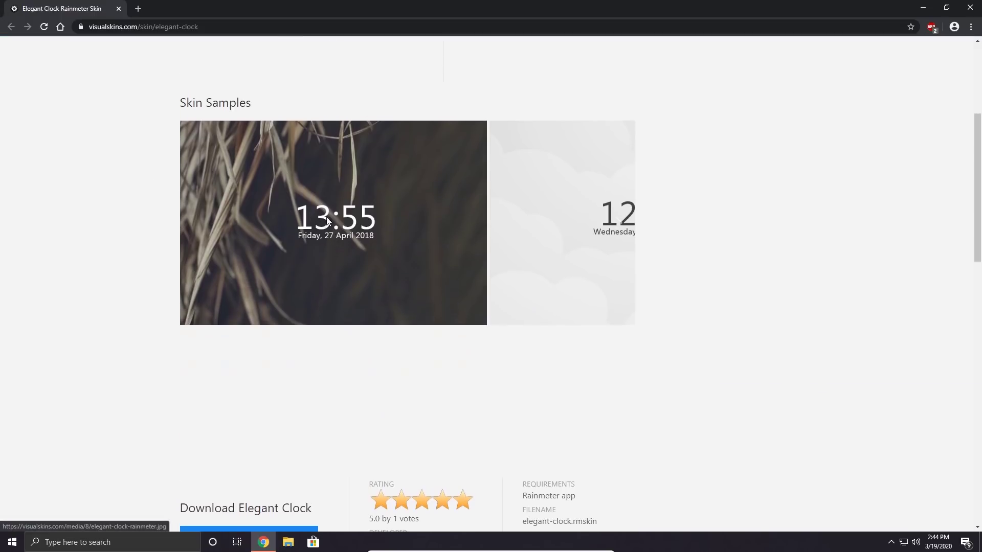
# Download elegant-clock.rmskin from the Elegant Clock page and install the skin package with its included skins loaded
pyautogui.scroll(-12, 307, 195)
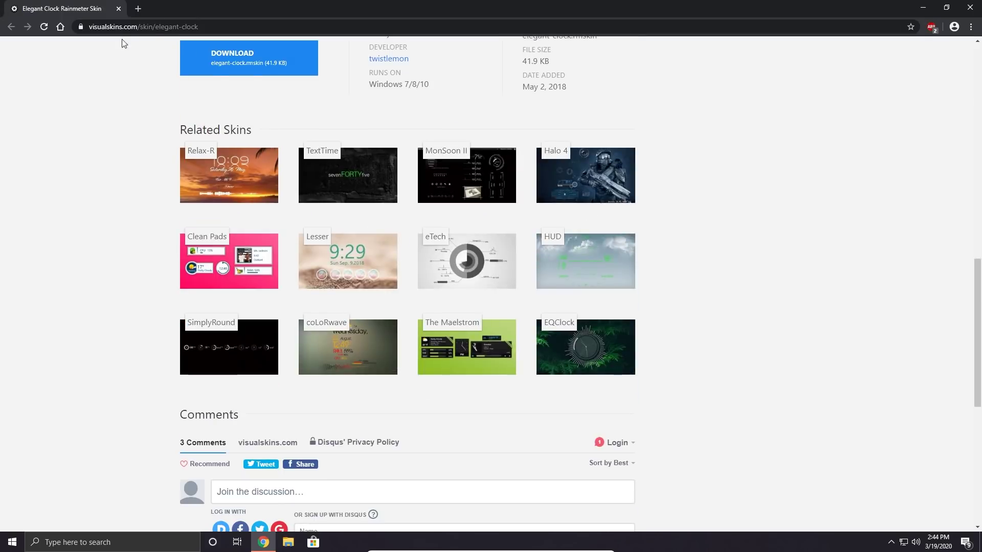
pyautogui.scroll(3, 163, 244)
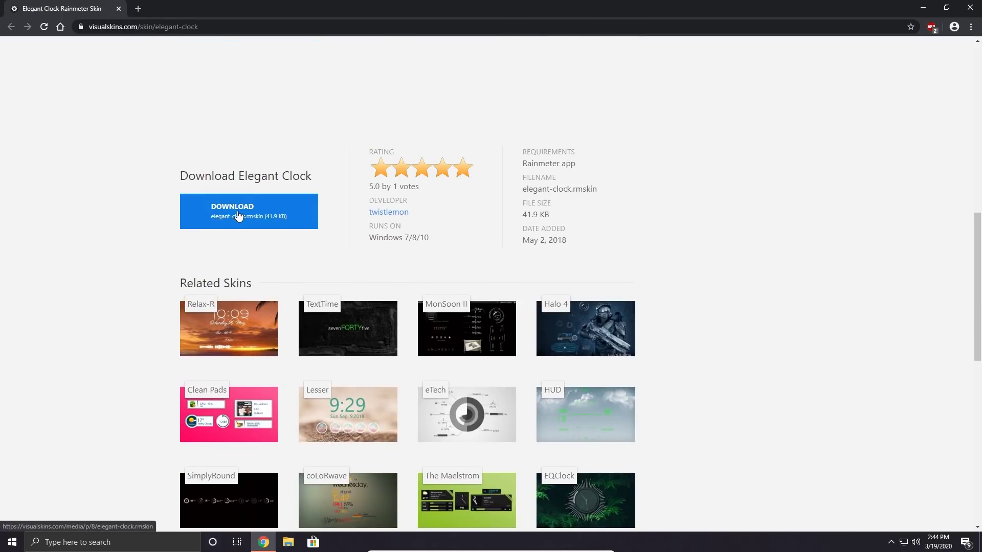
pyautogui.click(238, 215)
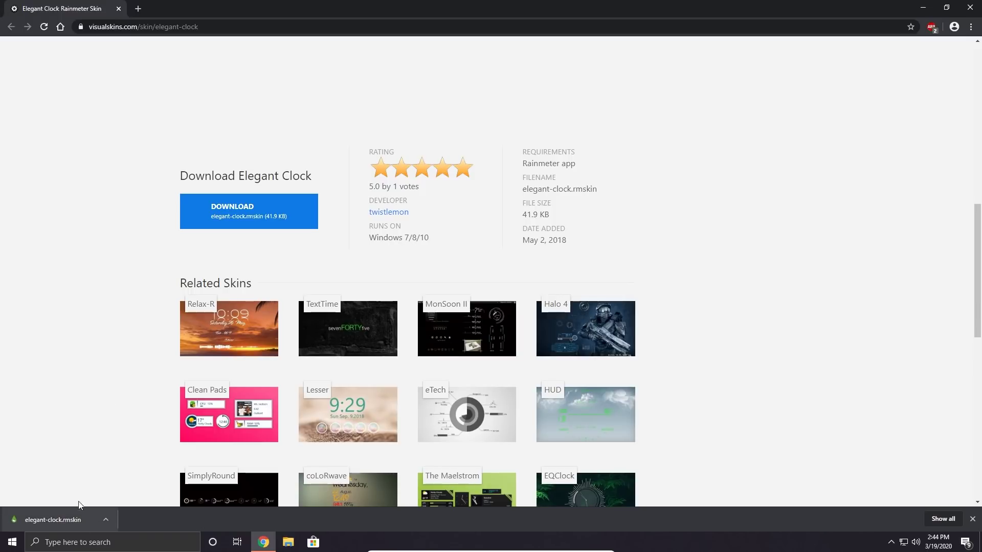
pyautogui.click(70, 522)
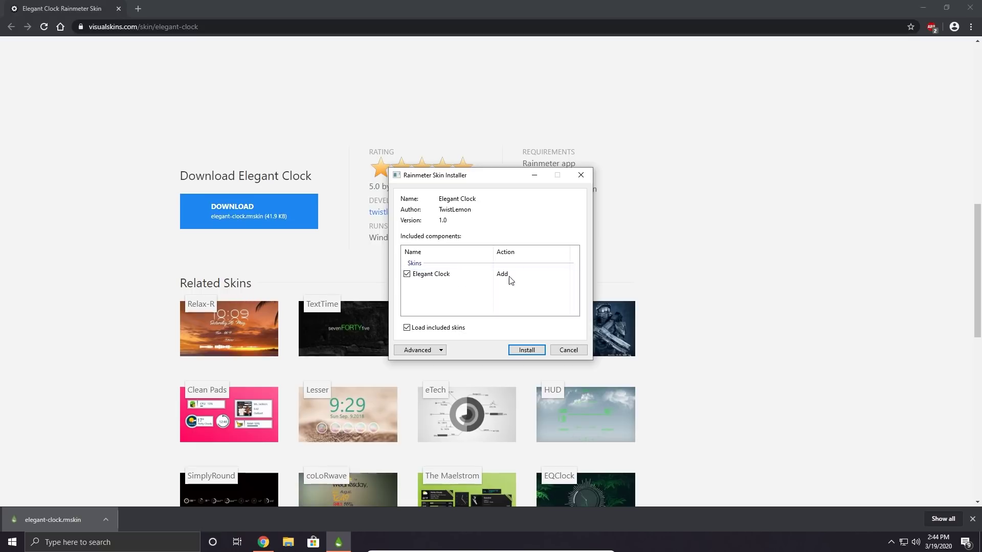
pyautogui.click(529, 349)
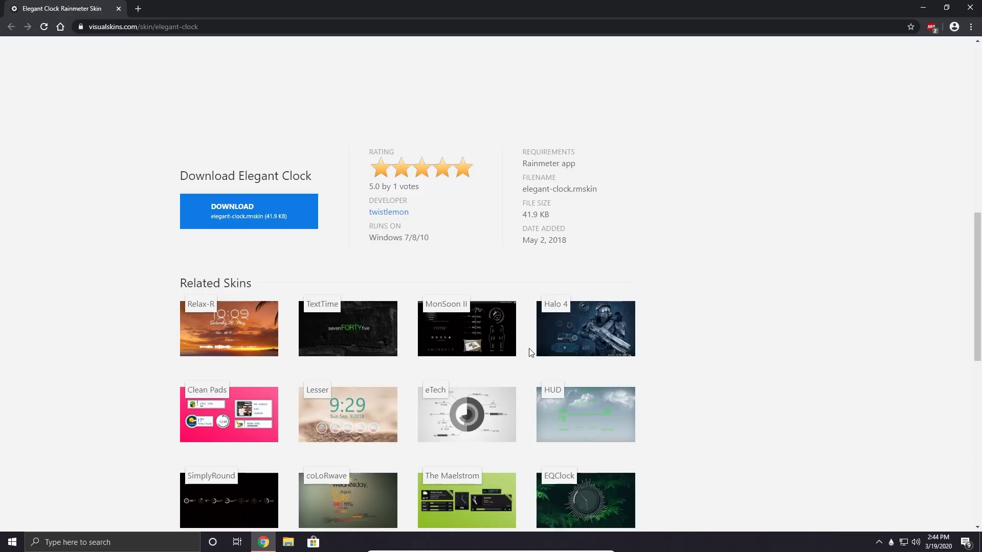
# Minimize the browser, bring up the Manage Rainmeter window and expand the Elegant Clock folder
pyautogui.click(923, 8)
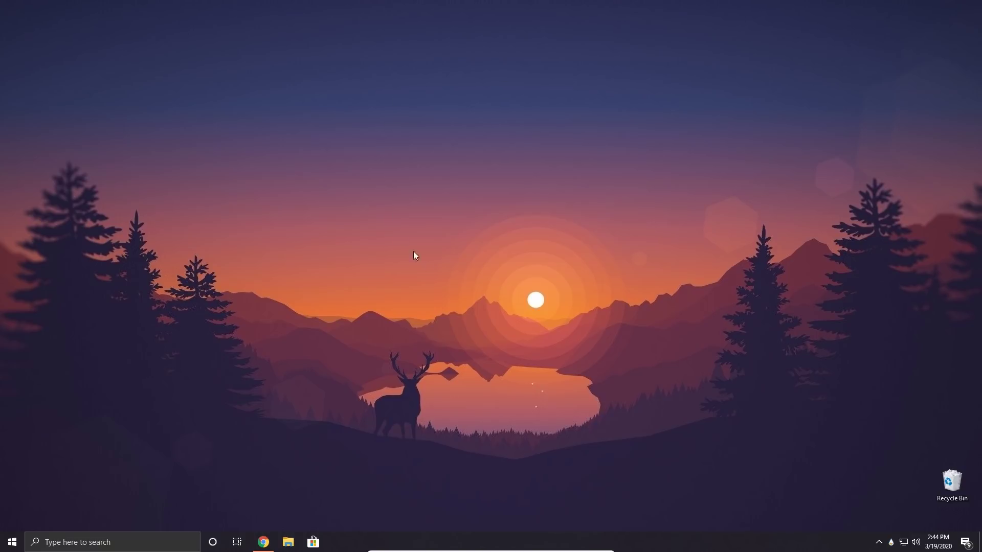
pyautogui.click(891, 542)
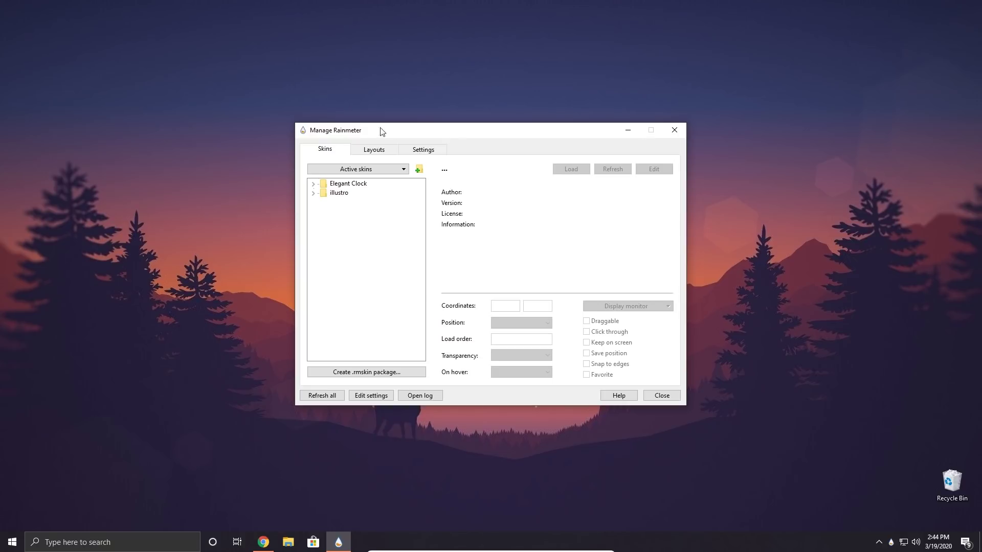
pyautogui.moveTo(891, 542)
pyautogui.mouseDown()
pyautogui.moveTo(879, 541)
pyautogui.moveTo(903, 530)
pyautogui.mouseUp()
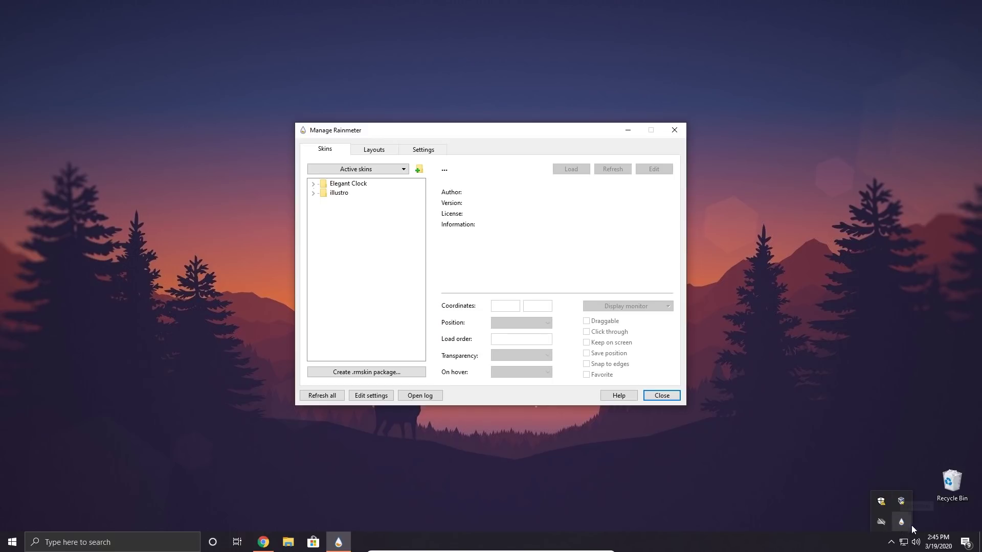
pyautogui.click(314, 183)
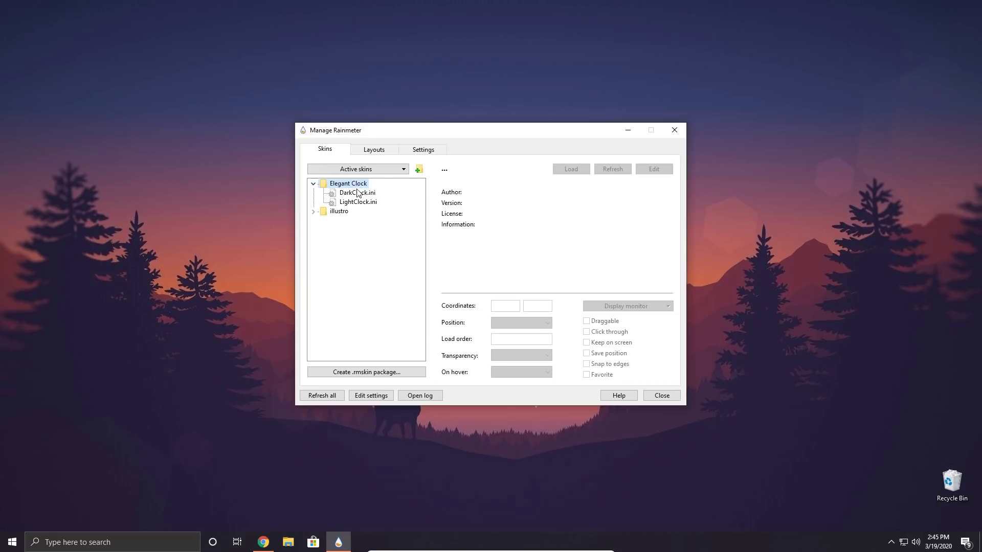
# Select DarkClock.ini in the Elegant Clock folder and load it onto the desktop
pyautogui.click(358, 202)
pyautogui.click(356, 192)
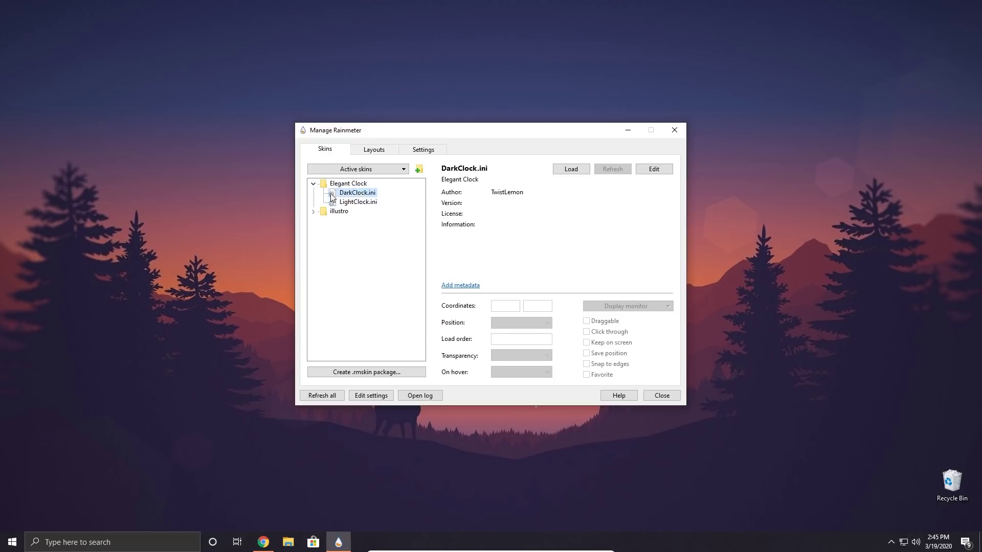
pyautogui.click(340, 203)
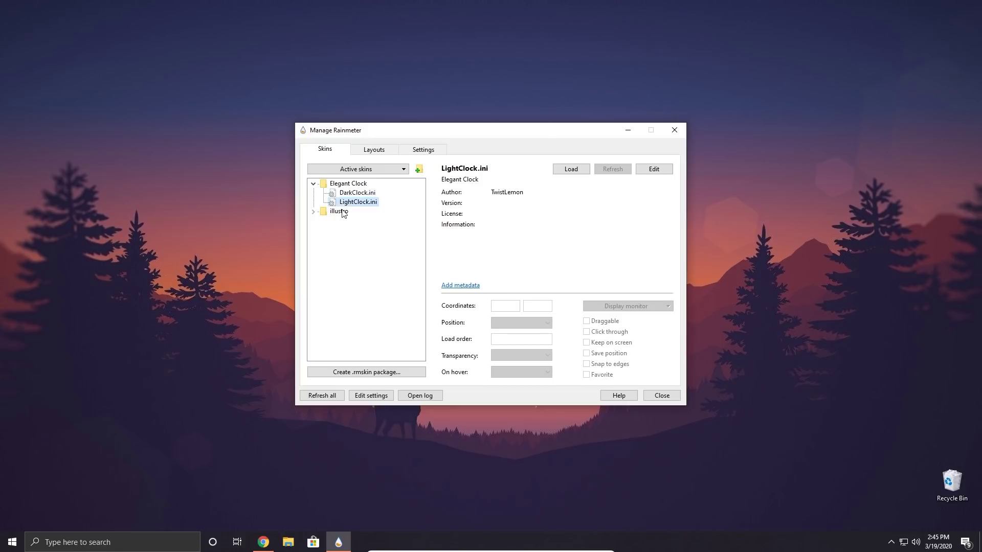
pyautogui.press('Up')
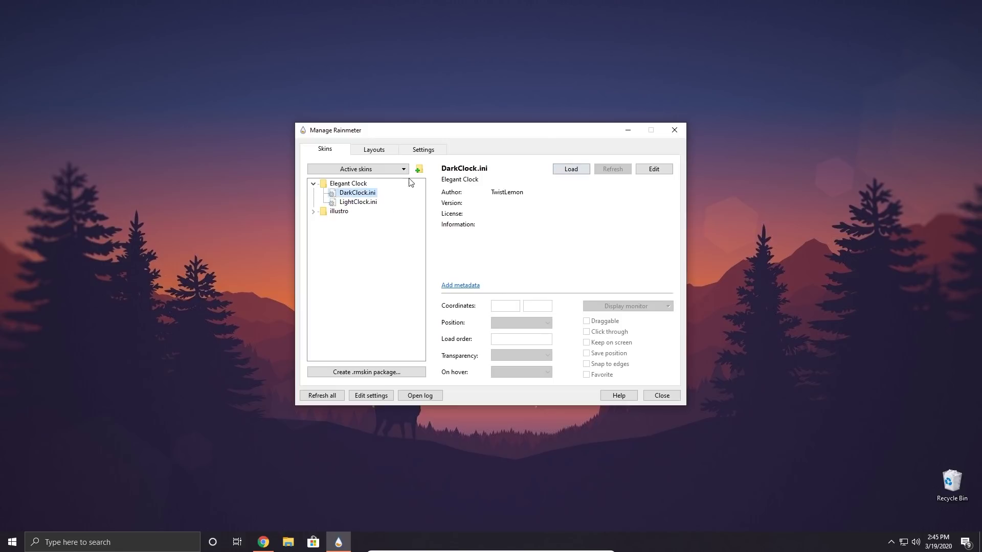
pyautogui.click(574, 171)
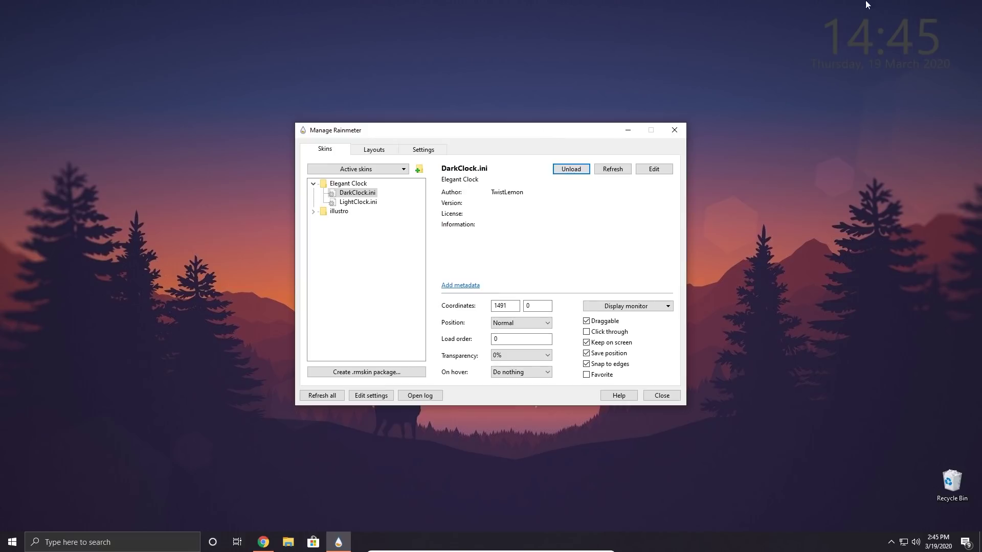
# Load LightClock.ini from the Elegant Clock folder in place of the dark clock
pyautogui.click(415, 207)
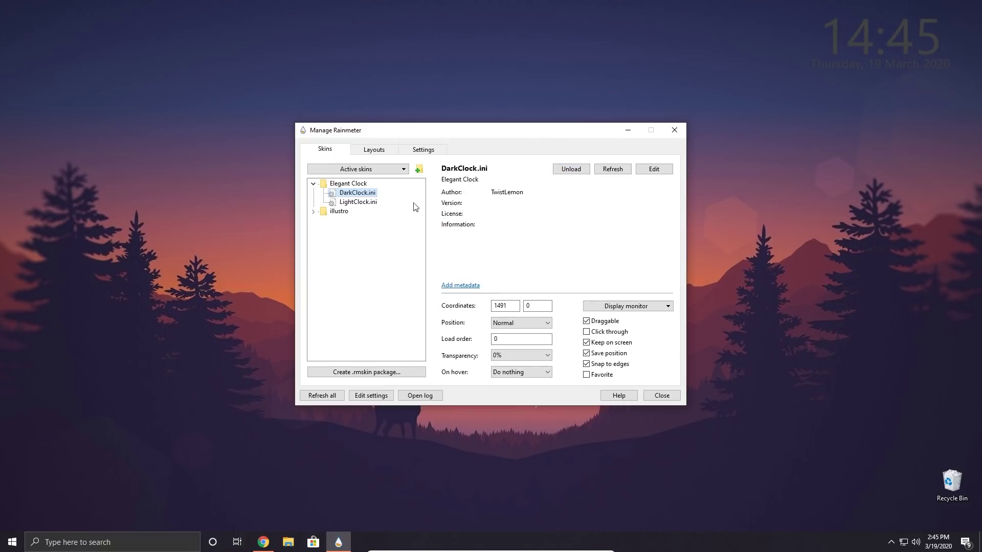
pyautogui.click(358, 201)
pyautogui.click(570, 169)
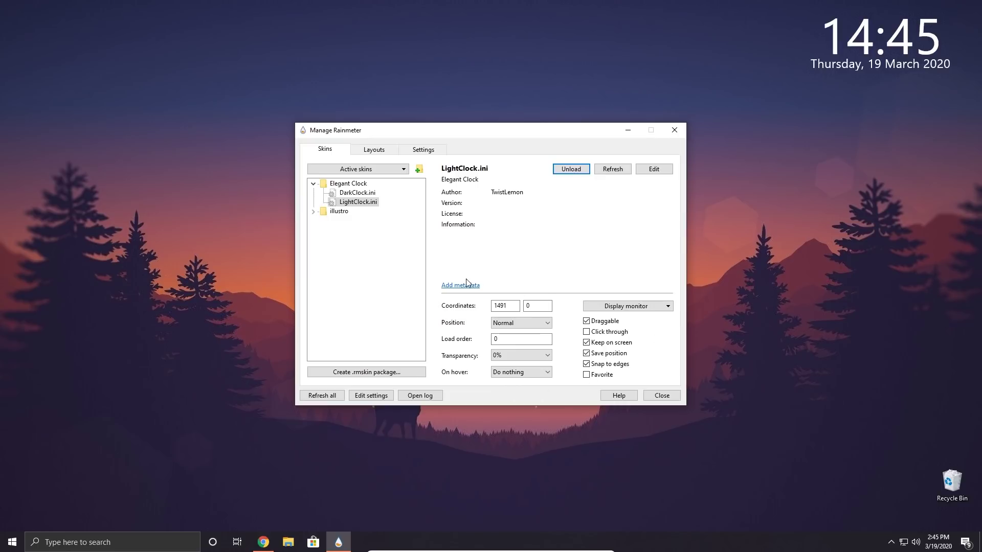
# Close the Manage Rainmeter window and move the desktop clock slightly closer to the right screen edge, at about X 1519, Y 0
pyautogui.click(674, 130)
pyautogui.moveTo(864, 39)
pyautogui.mouseDown()
pyautogui.moveTo(767, 91)
pyautogui.moveTo(681, 52)
pyautogui.moveTo(422, 44)
pyautogui.moveTo(174, 132)
pyautogui.moveTo(561, 399)
pyautogui.moveTo(771, 109)
pyautogui.moveTo(448, 103)
pyautogui.moveTo(482, 129)
pyautogui.moveTo(821, 84)
pyautogui.moveTo(879, 28)
pyautogui.mouseUp()
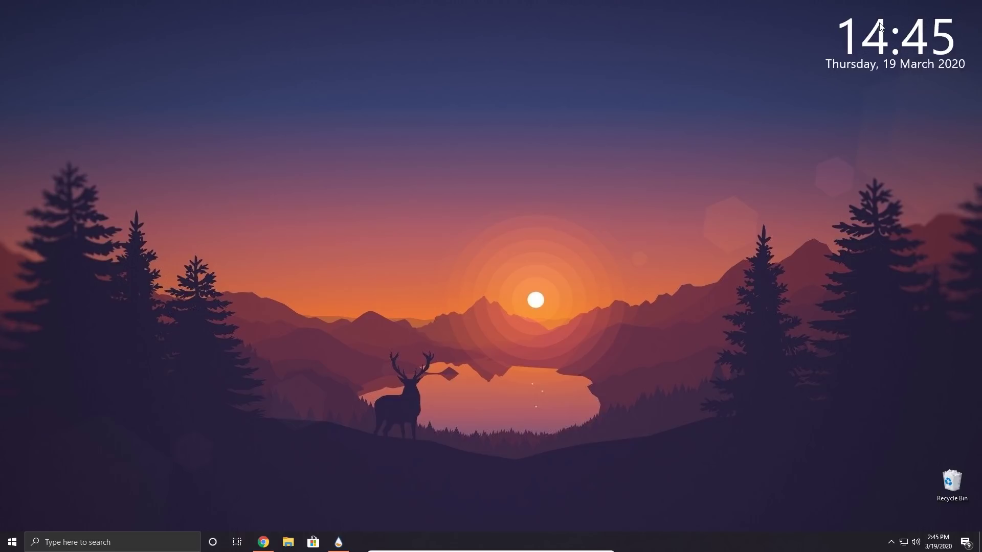
# Reopen the Manage Rainmeter window and review the coordinates and position options of LightClock.ini
pyautogui.click(348, 540)
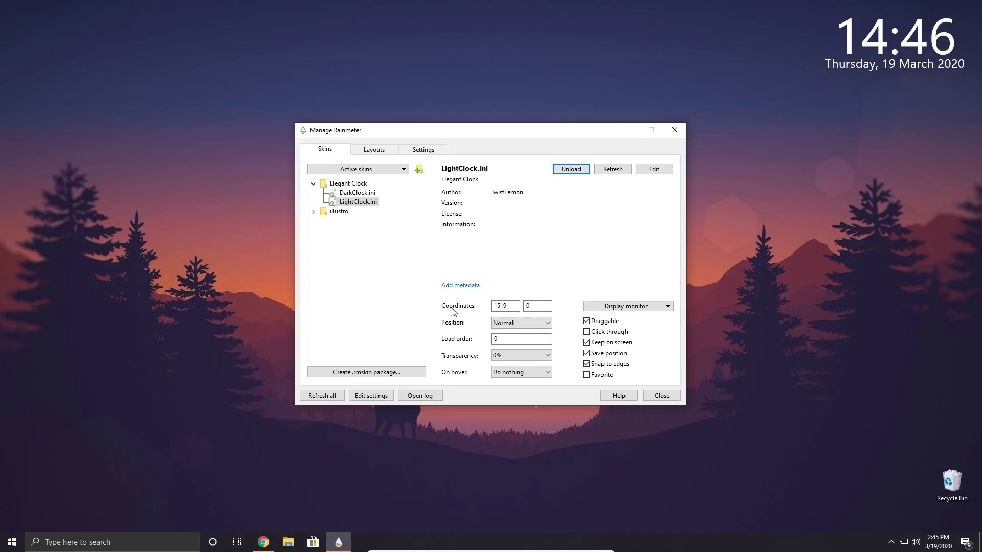
pyautogui.click(509, 307)
pyautogui.click(514, 325)
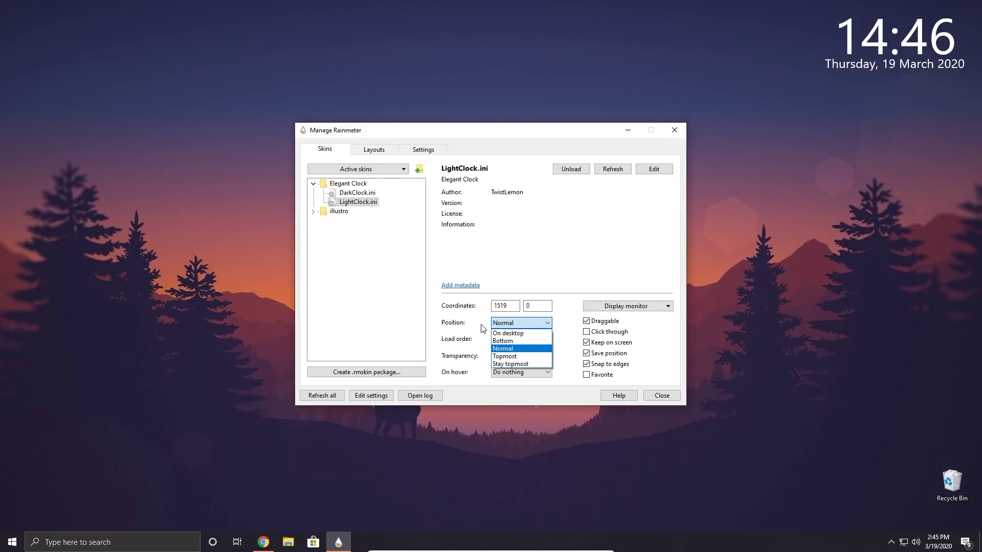
pyautogui.click(506, 323)
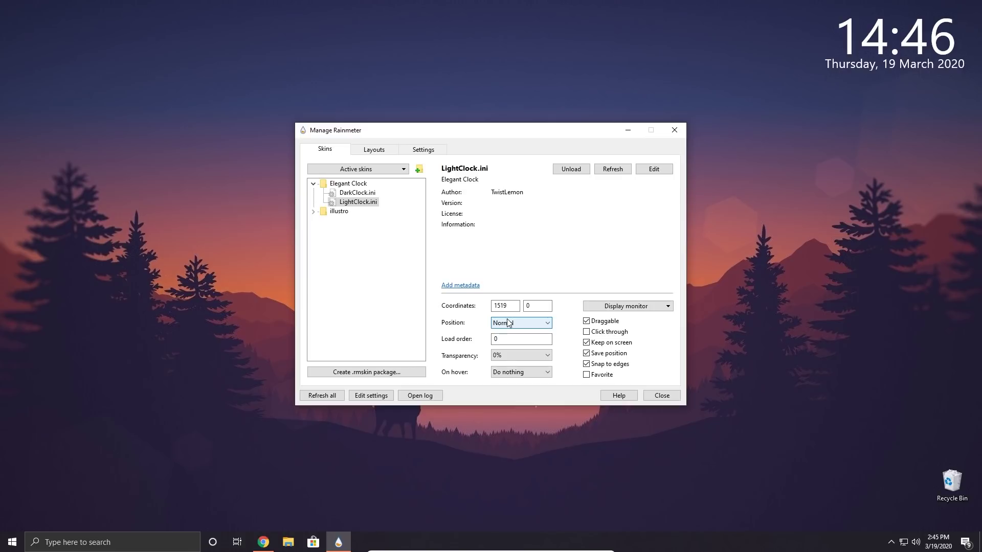
pyautogui.click(506, 323)
pyautogui.click(511, 324)
# Try a 60% transparency on the LightClock.ini skin and set it back to 0%
pyautogui.click(514, 356)
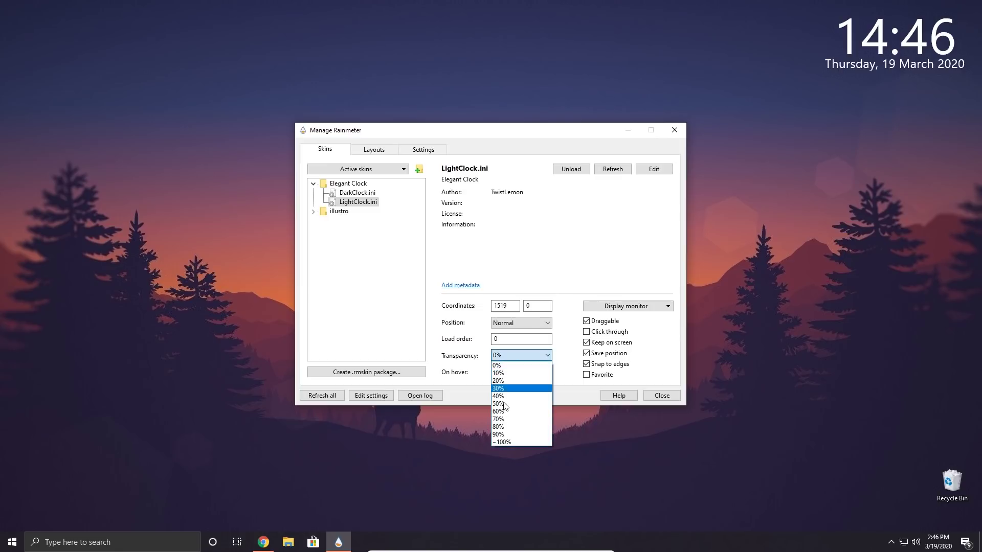
pyautogui.click(511, 411)
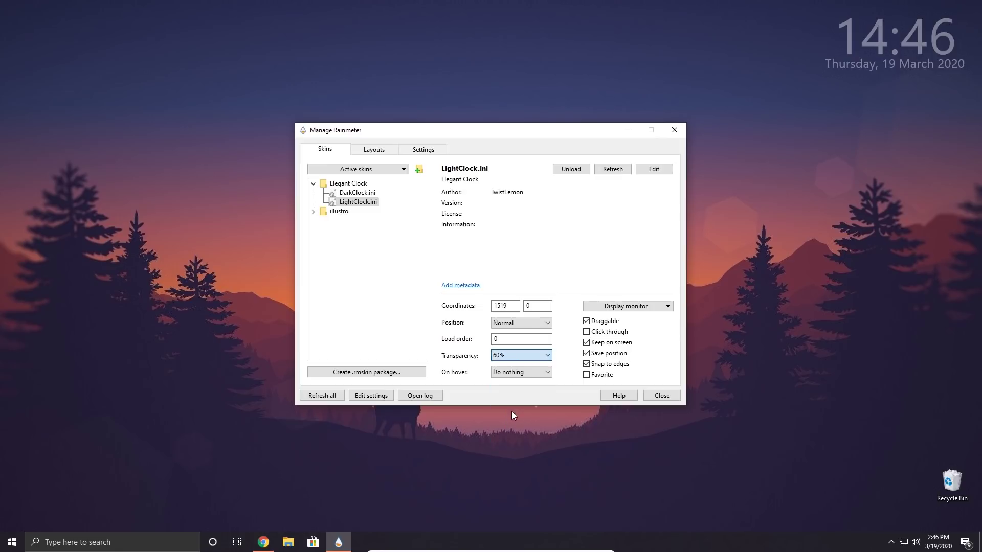
pyautogui.click(508, 359)
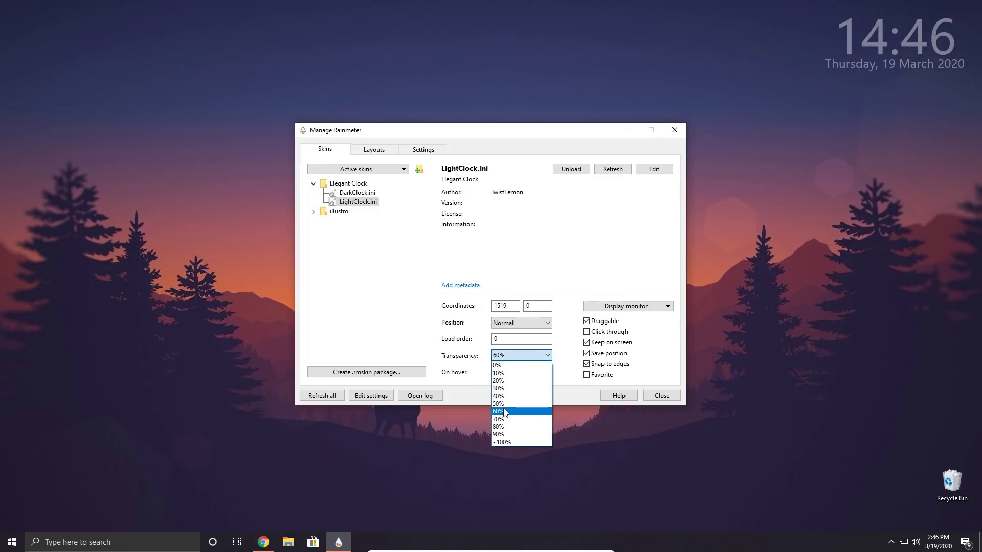
pyautogui.click(504, 412)
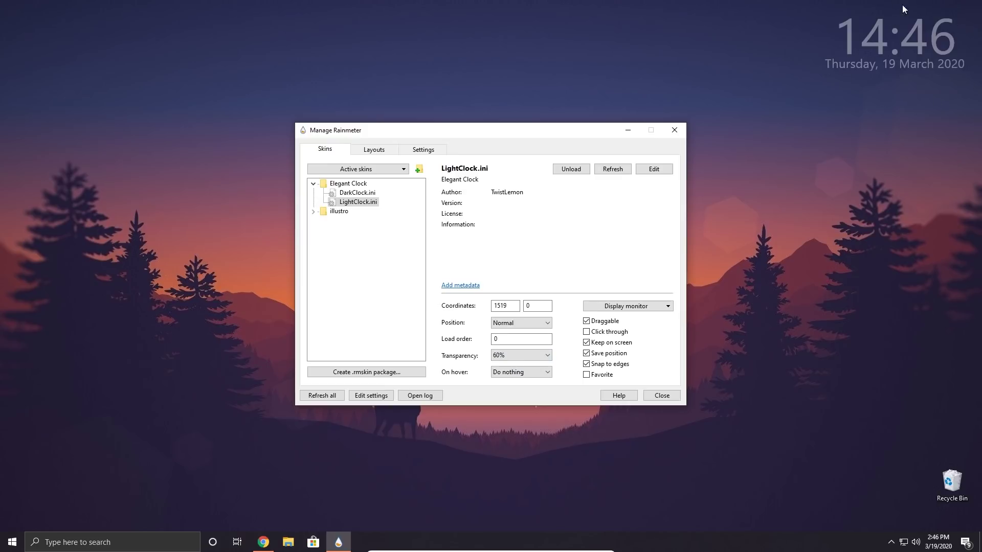
pyautogui.click(528, 353)
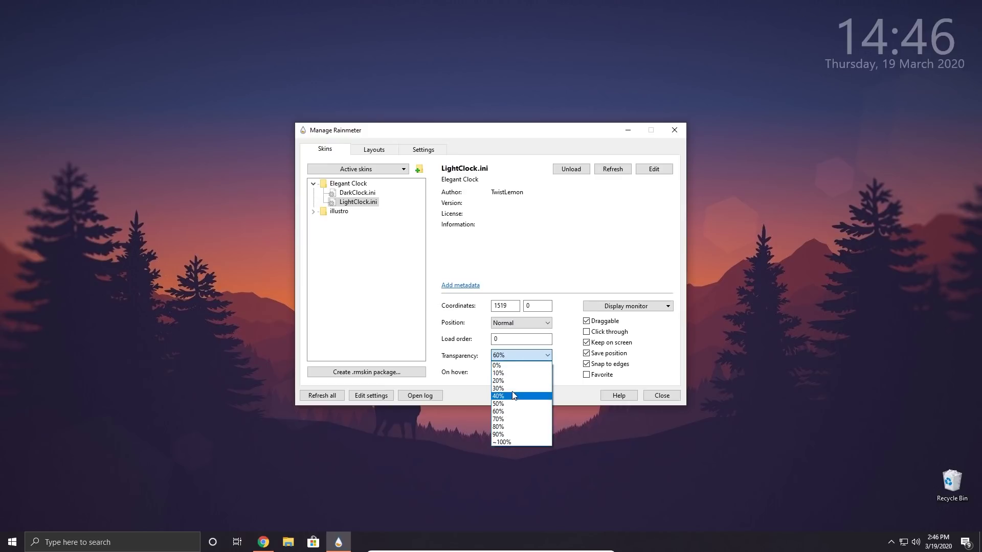
pyautogui.click(505, 365)
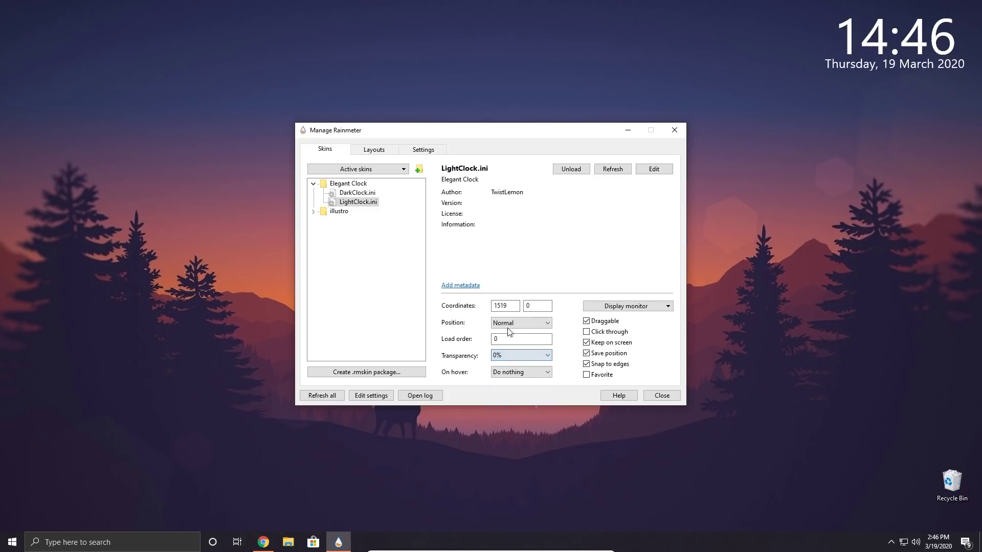
pyautogui.click(496, 360)
pyautogui.click(500, 366)
# Try the Hide on-hover behavior for the clock skin and set it back to Do nothing
pyautogui.click(522, 372)
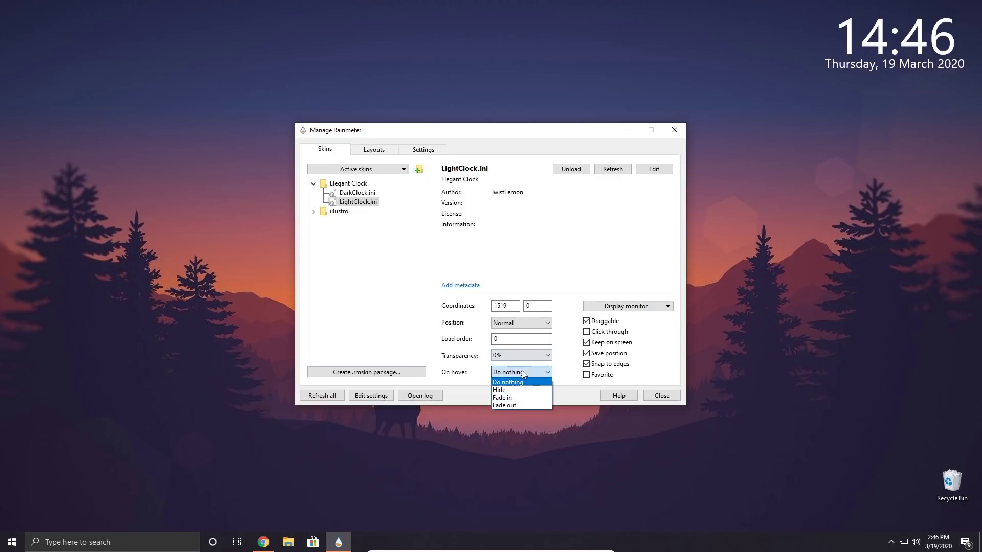
pyautogui.click(507, 390)
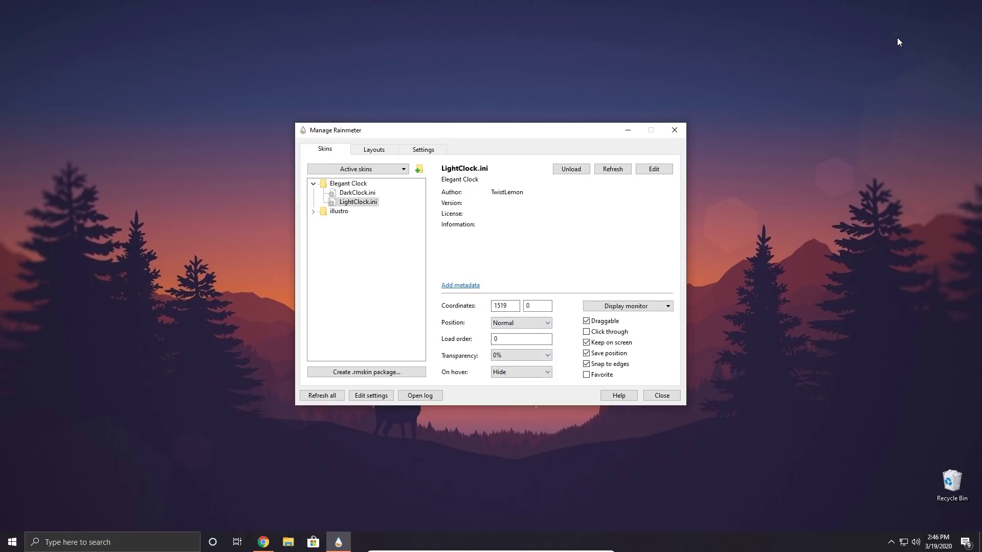
pyautogui.click(517, 372)
pyautogui.click(507, 383)
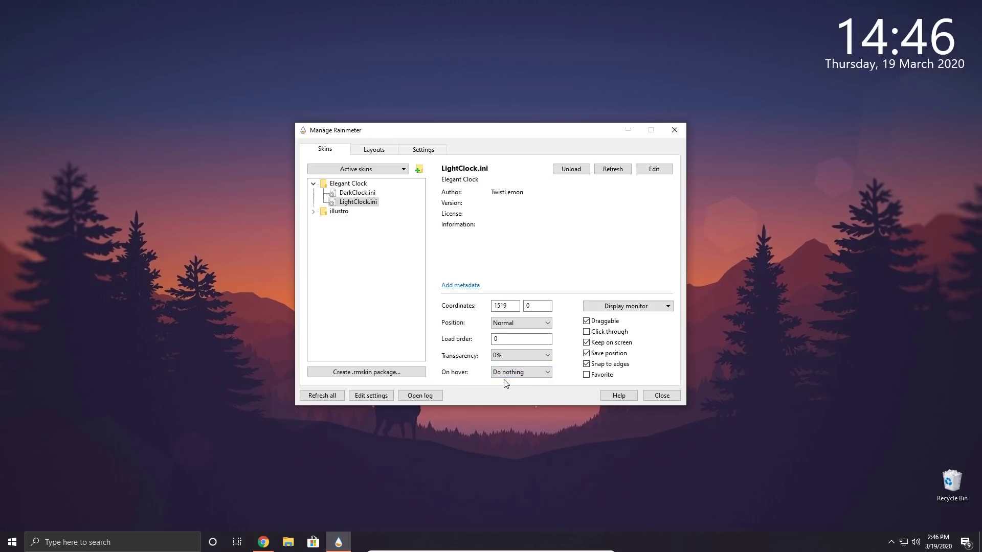
# Turn off the Draggable option for LightClock.ini and test it by trying to move the clock on the desktop
pyautogui.click(603, 325)
pyautogui.moveTo(857, 34); pyautogui.dragTo(830, 49)
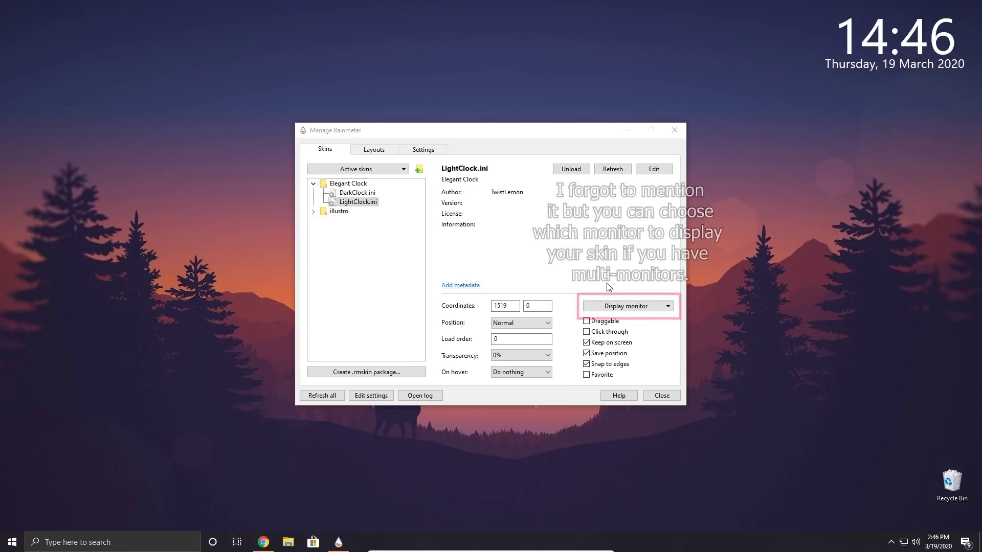
pyautogui.click(587, 333)
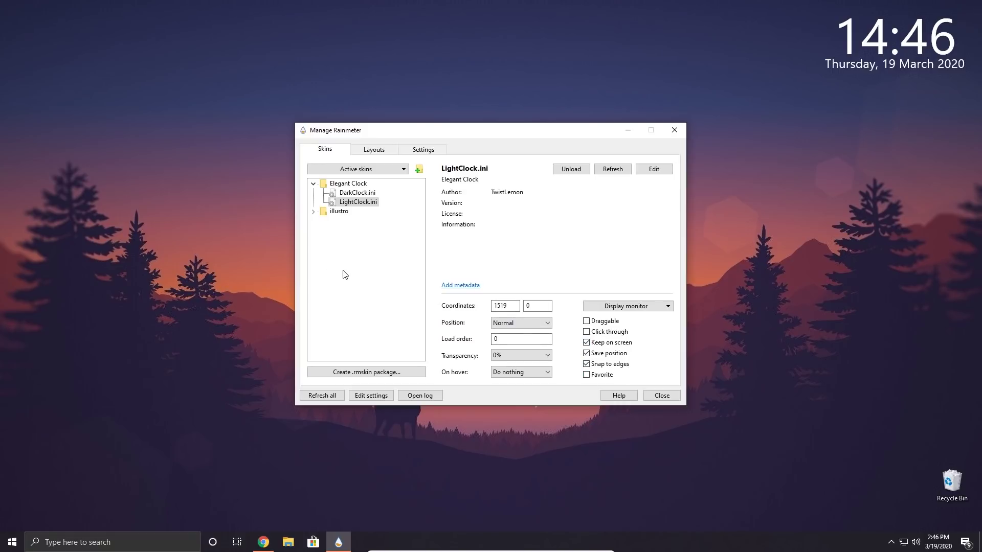
# Open the LightClock.ini skin file for editing in Notepad
pyautogui.press('Tab')
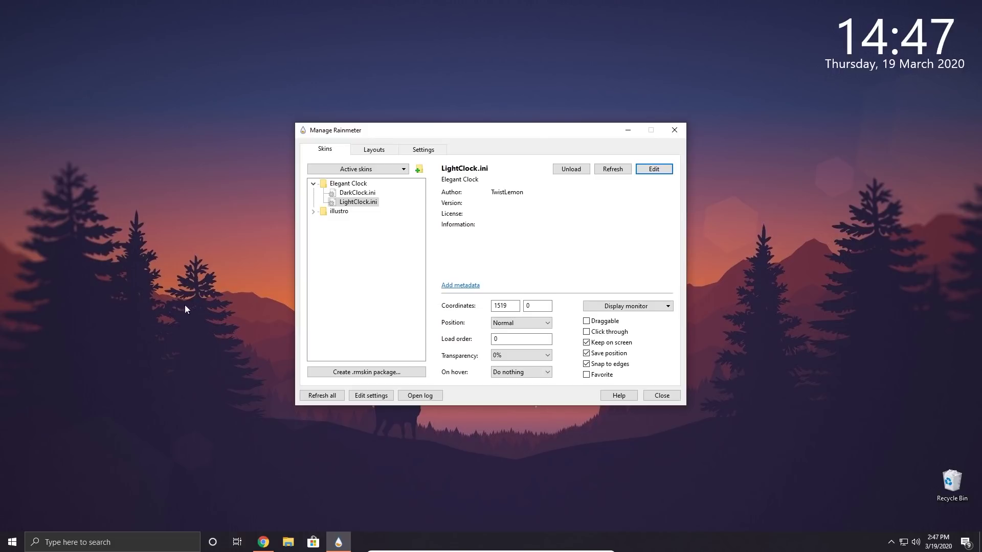
pyautogui.click(664, 170)
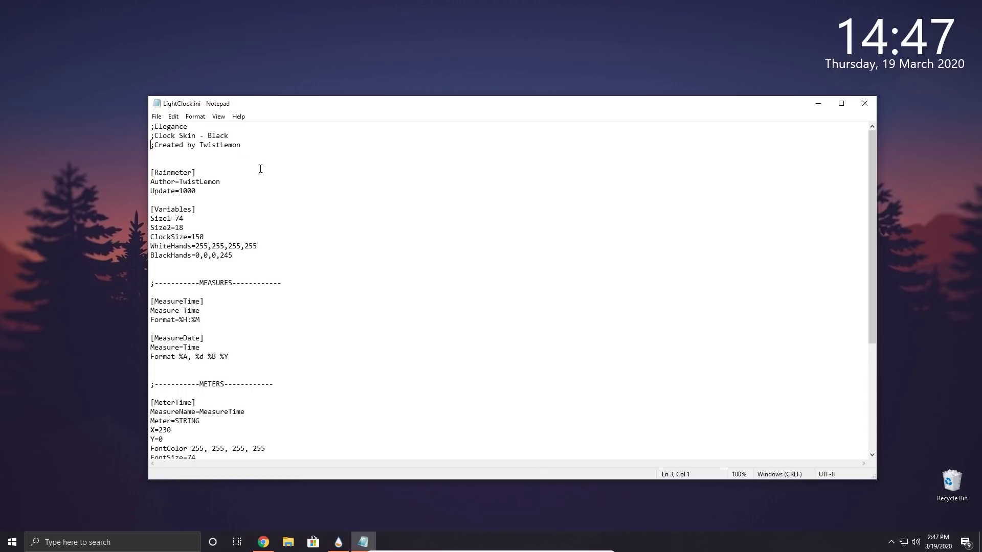
# Look through the variables, measures and meters sections of the LightClock.ini file, including the size settings
pyautogui.press('Down')
pyautogui.press('Down')
pyautogui.press('Down')
pyautogui.press('Down')
pyautogui.press('Down')
pyautogui.press('Down')
pyautogui.press('Down')
pyautogui.press('Down')
pyautogui.press('Down')
pyautogui.press('Down')
pyautogui.press('Down')
pyautogui.press('Down')
pyautogui.press('Down')
pyautogui.press('Down')
pyautogui.press('Down')
pyautogui.press('Down')
pyautogui.press('Down')
pyautogui.press('Down')
pyautogui.press('Down')
pyautogui.press('Down')
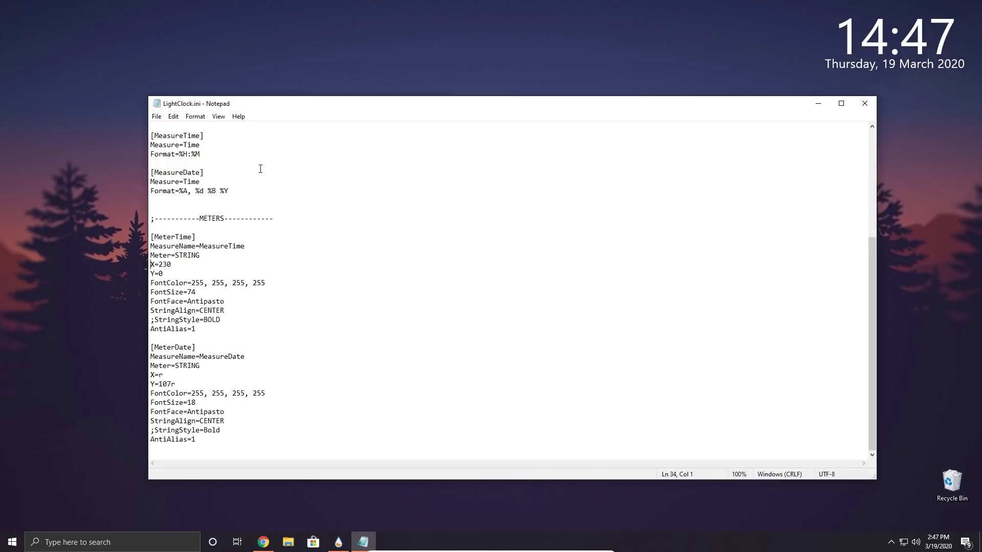
pyautogui.press('Up')
pyautogui.press('Up')
pyautogui.press('Up')
pyautogui.press('Up')
pyautogui.press('Up')
pyautogui.press('Up')
pyautogui.press('Up')
pyautogui.press('Up')
pyautogui.press('Up')
pyautogui.press('Up')
pyautogui.press('Up')
pyautogui.press('Up')
pyautogui.press('Up')
pyautogui.press('Up')
pyautogui.press('Up')
pyautogui.press('Up')
pyautogui.press('Up')
pyautogui.press('Up')
pyautogui.press('Up')
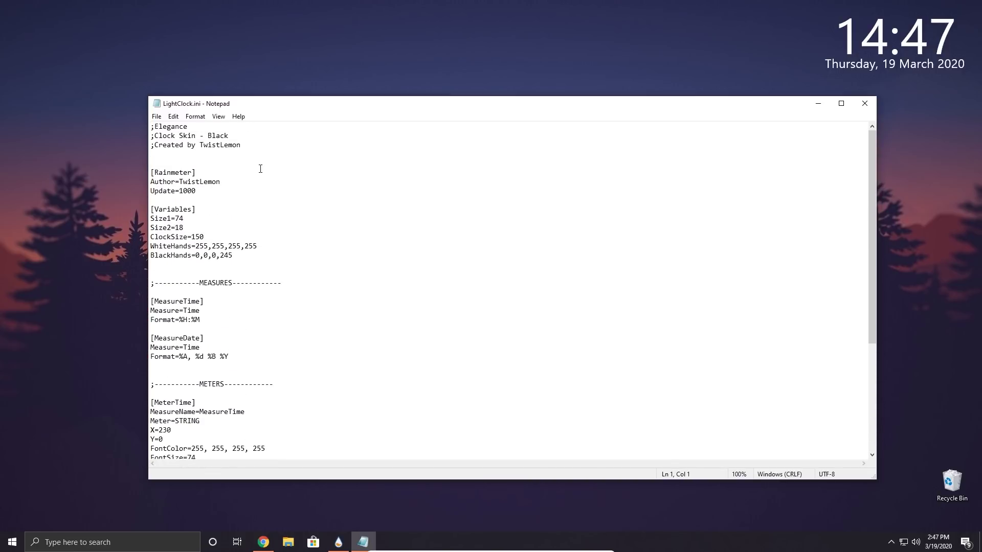
pyautogui.click(190, 222)
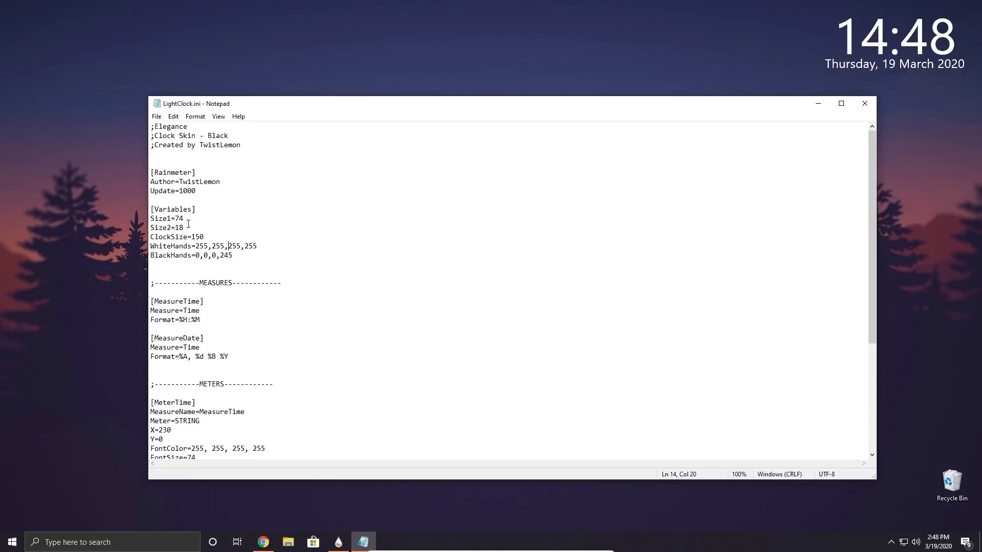
# Compare the size and color variables with the font settings of the time and date meters in LightClock.ini
pyautogui.scroll(-6, 203, 225)
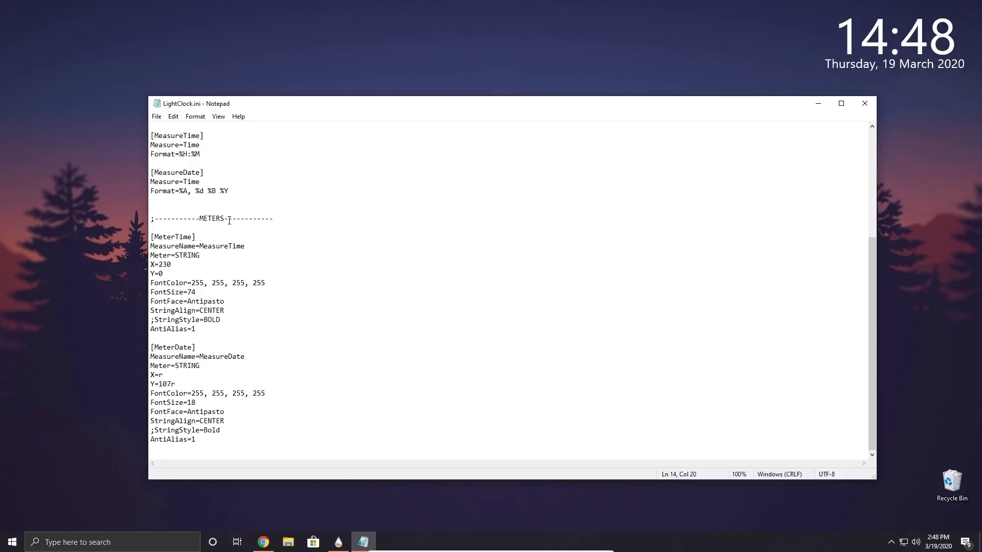
pyautogui.scroll(6, 230, 228)
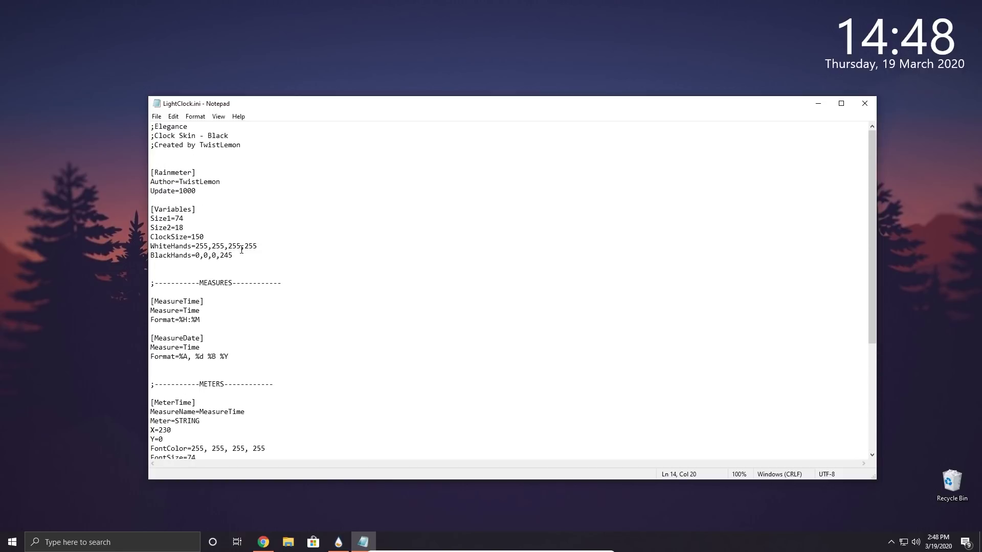
pyautogui.scroll(-7, 242, 250)
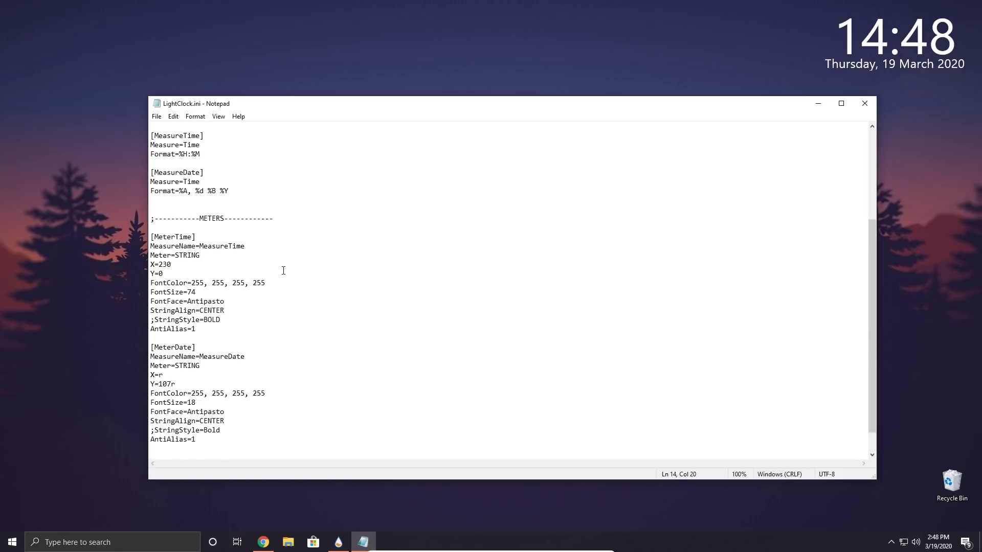
pyautogui.scroll(7, 276, 276)
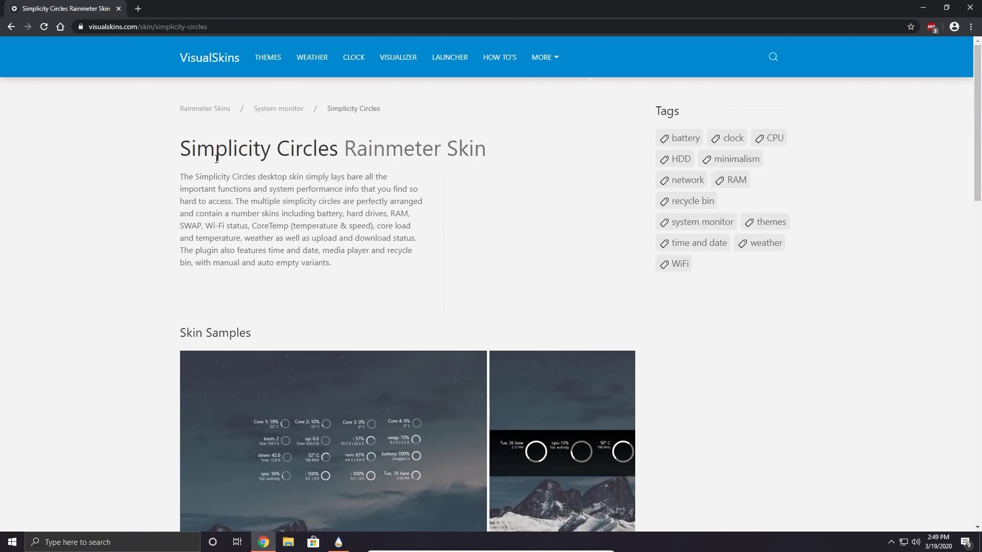
# Review the Simplicity Circles skin samples on its VisualSkins page and download simplicity-circles.rmskin
pyautogui.scroll(-3, 323, 215)
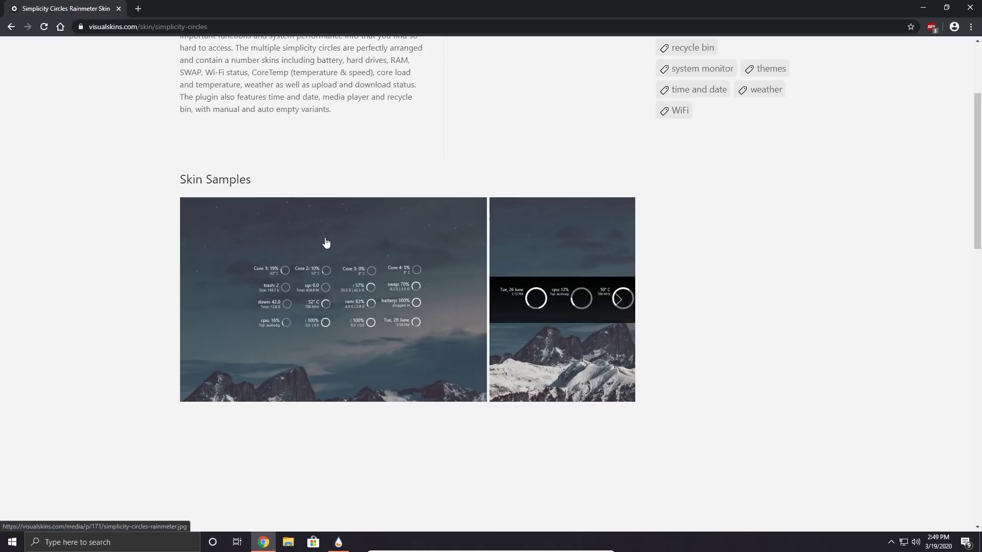
pyautogui.scroll(-4, 326, 243)
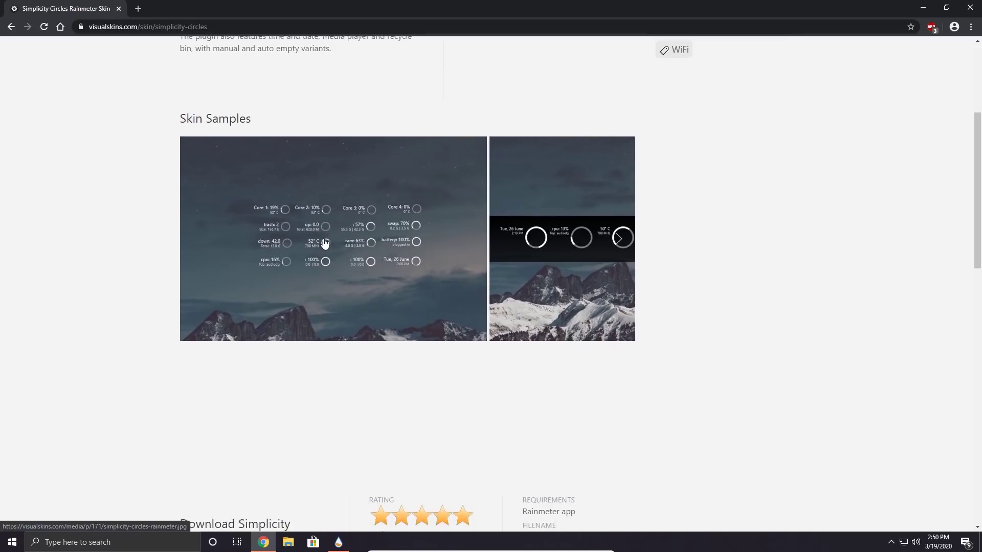
pyautogui.scroll(6, 326, 242)
pyautogui.scroll(-10, 324, 221)
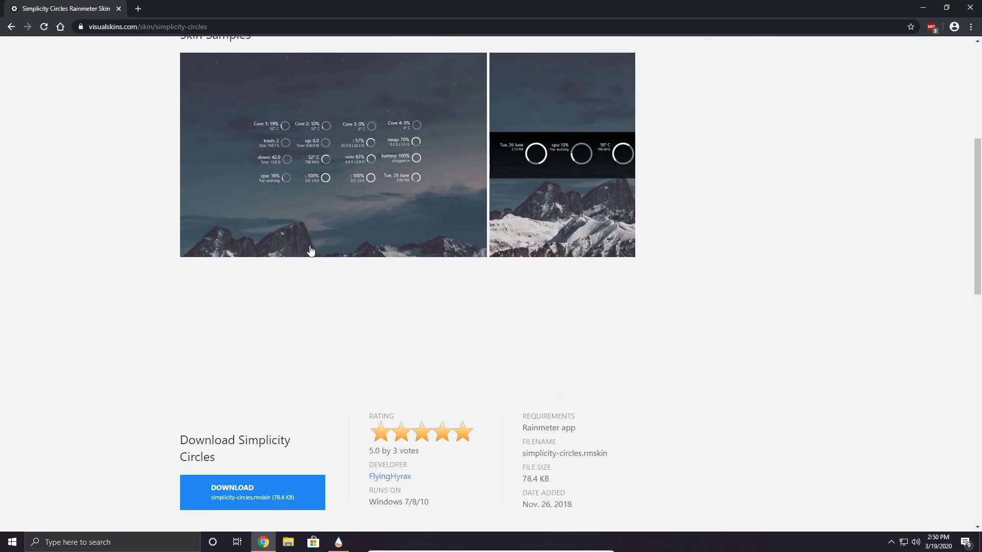
pyautogui.click(271, 228)
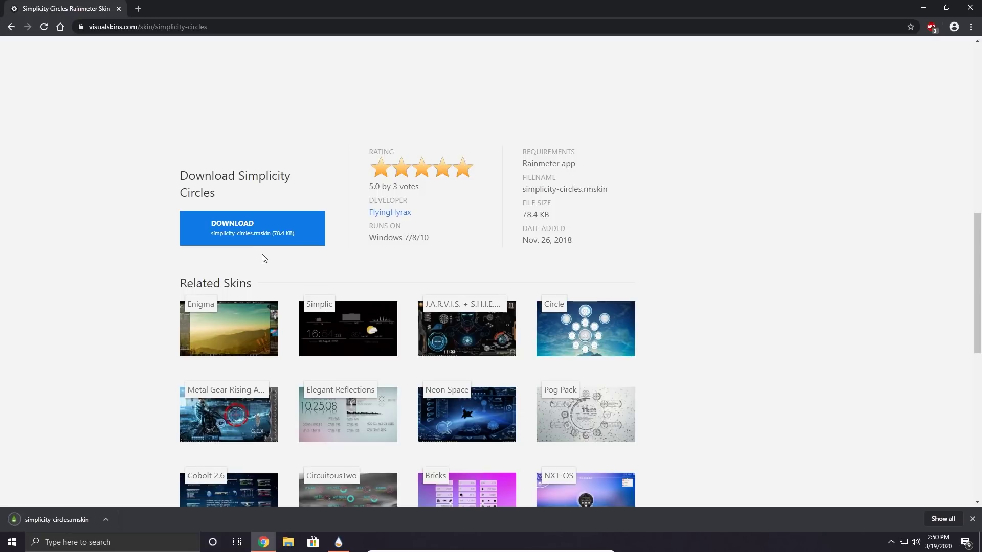
# Install the Simplicity Circles skin package with its included layout applied, and minimize the browser to reveal the desktop
pyautogui.click(72, 521)
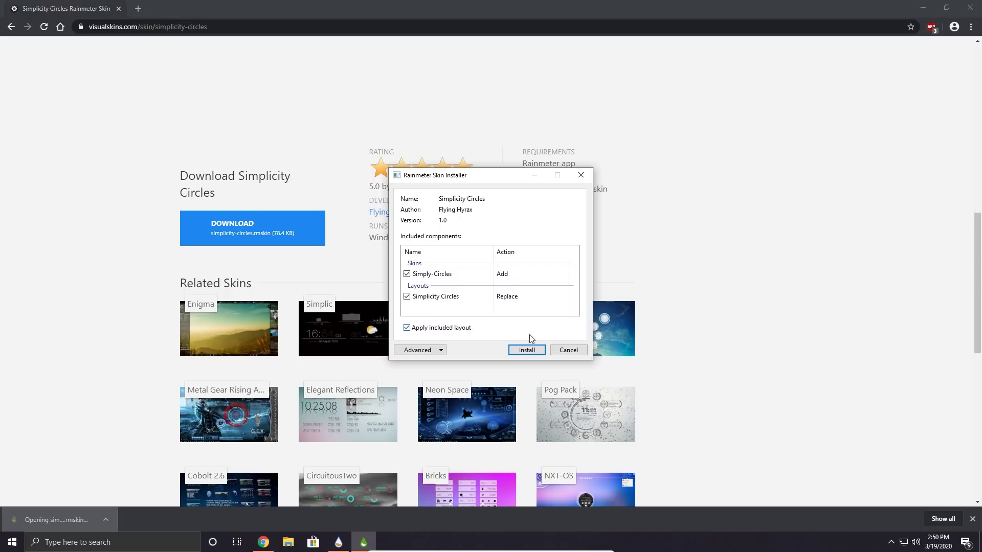
pyautogui.click(526, 349)
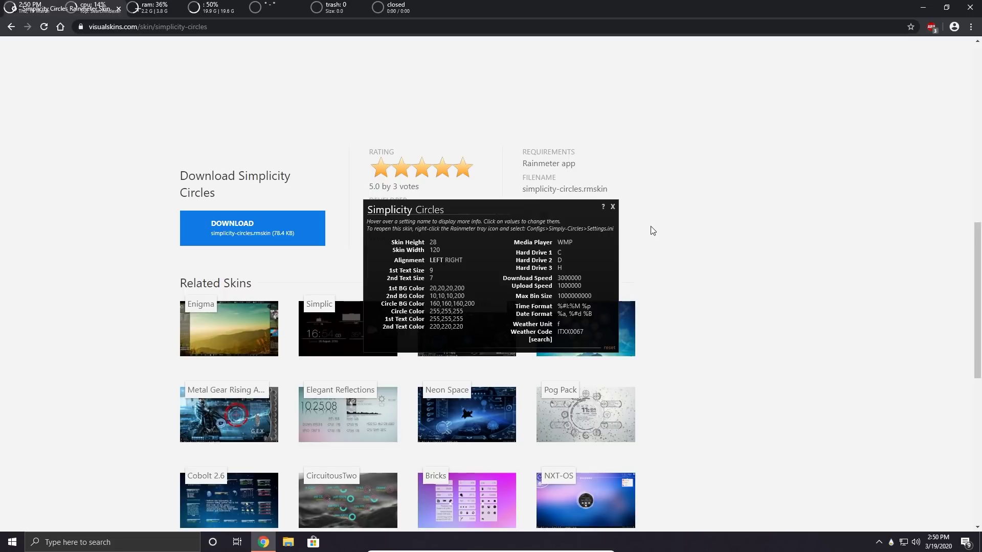
pyautogui.click(921, 8)
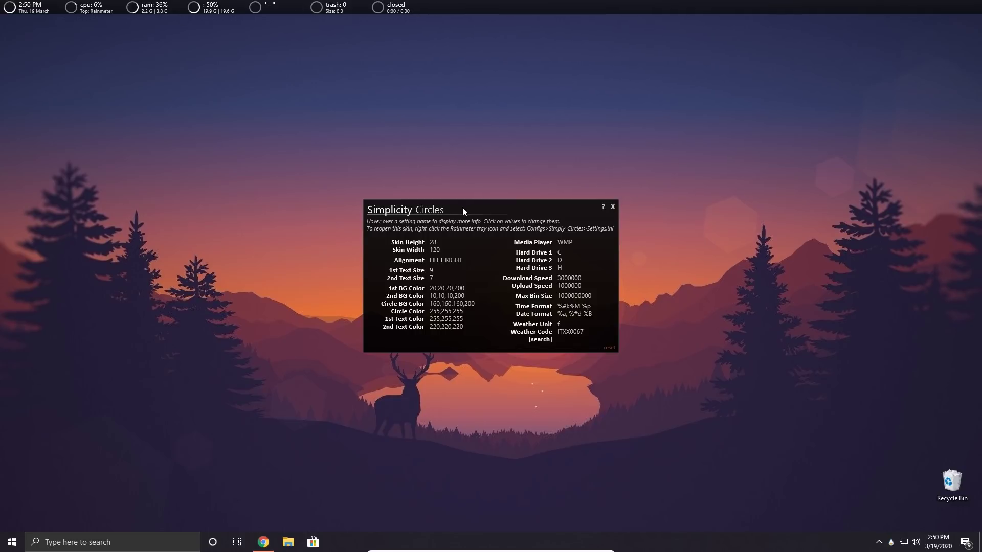
pyautogui.moveTo(462, 207); pyautogui.dragTo(461, 192)
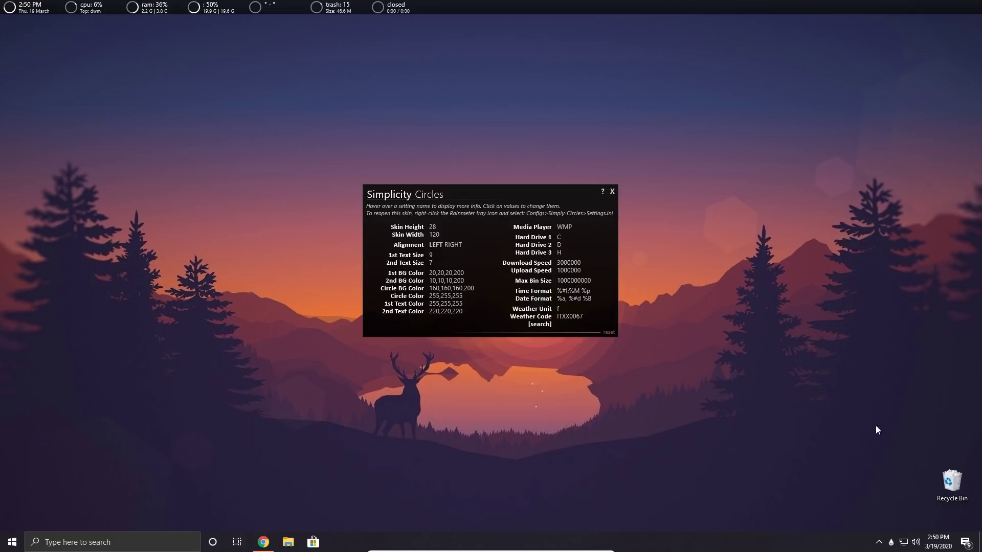
# Load the LightClock.ini skin from the Elegant Clock folder in the Rainmeter manager
pyautogui.click(891, 542)
pyautogui.click(338, 188)
pyautogui.click(313, 184)
pyautogui.click(358, 201)
pyautogui.click(571, 169)
# Move the clock to the desktop's upper-right corner and shift the Simplicity Circles settings panel toward the lower left
pyautogui.click(112, 48)
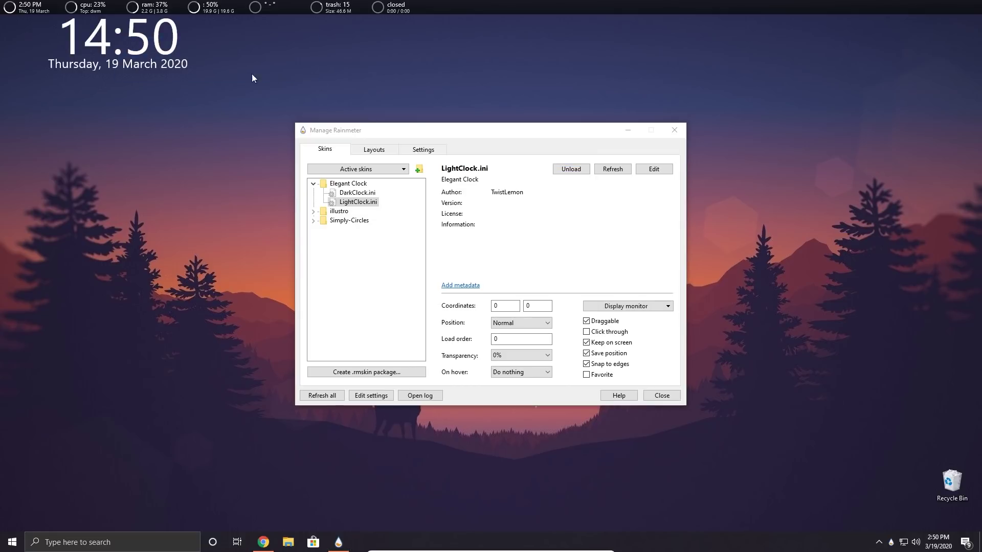
pyautogui.click(589, 327)
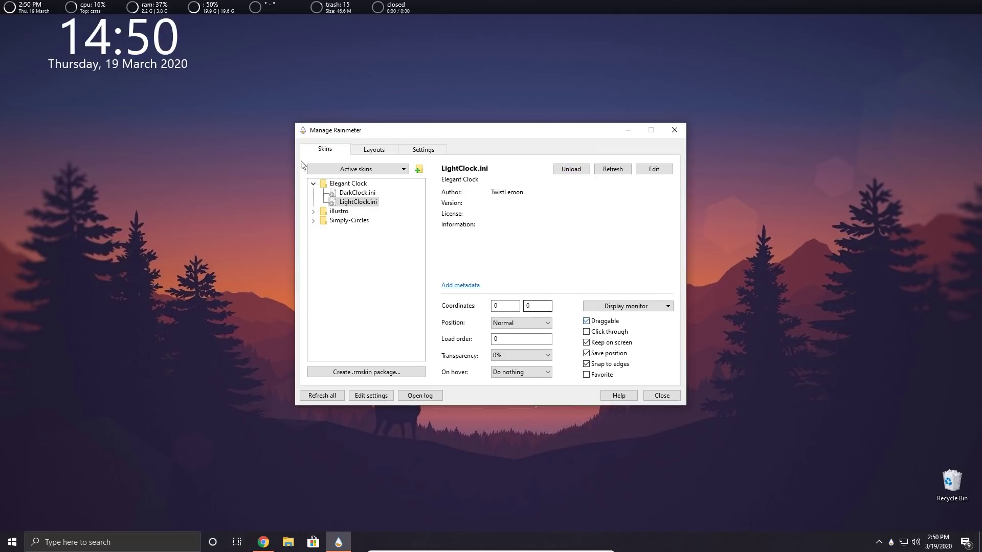
pyautogui.moveTo(117, 41); pyautogui.dragTo(898, 40)
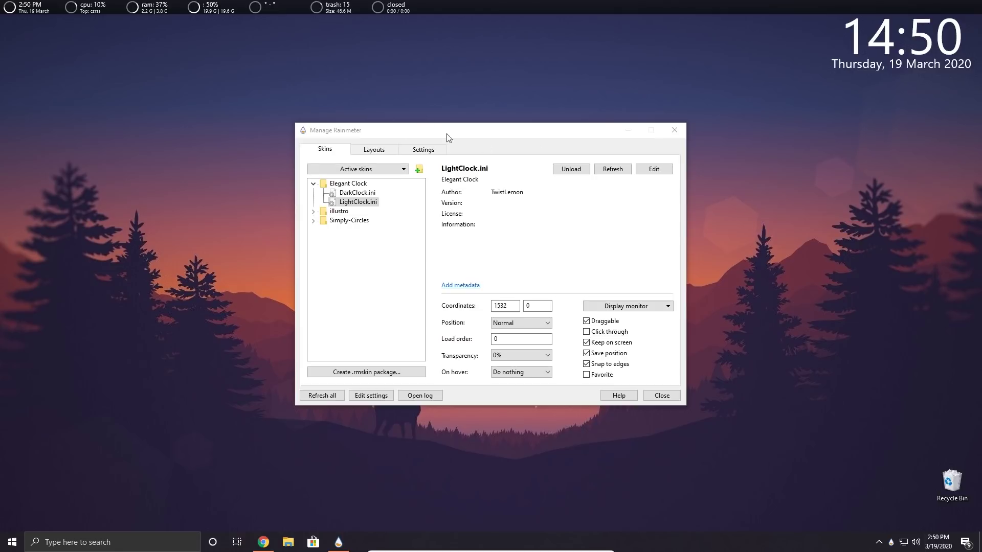
pyautogui.click(630, 131)
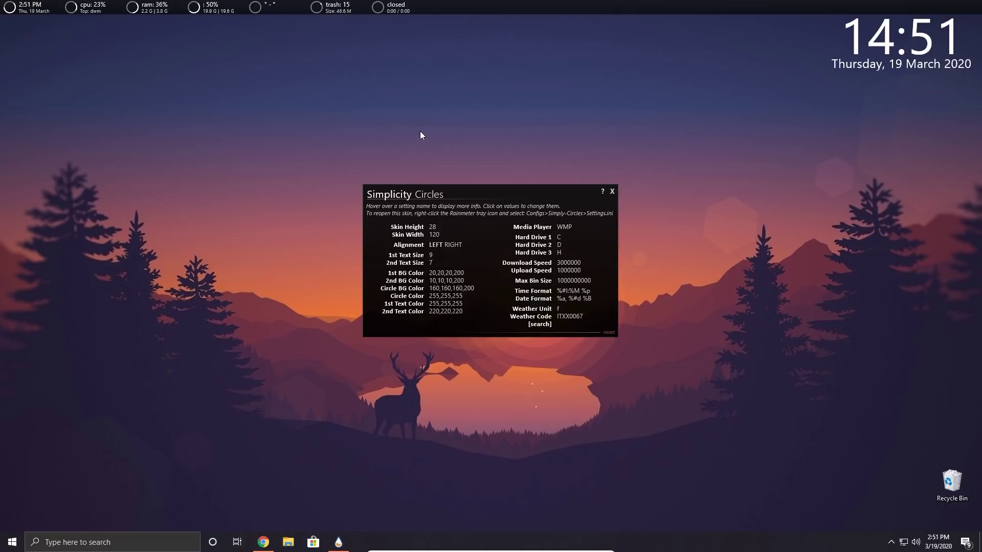
pyautogui.moveTo(461, 198); pyautogui.dragTo(336, 229)
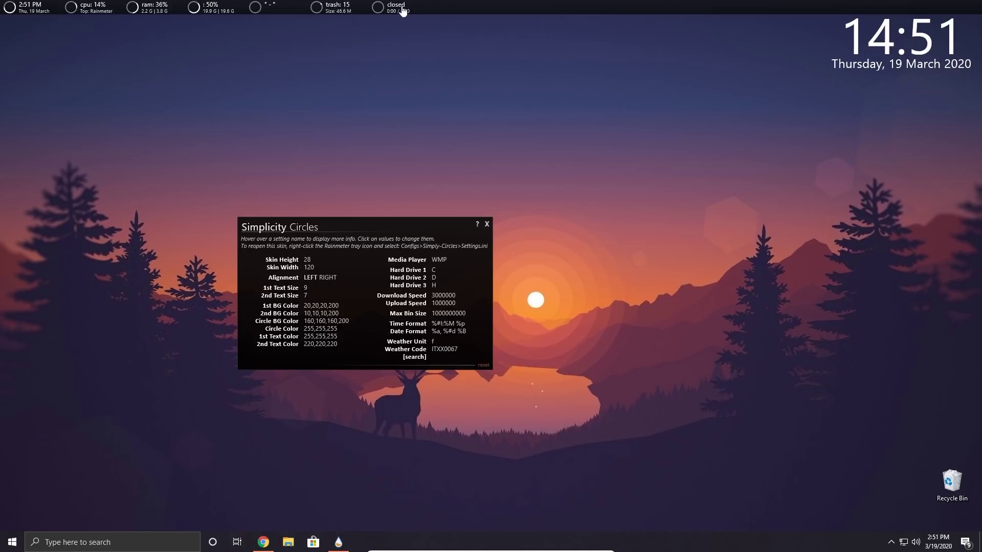
# Unload the Bar_H.ini skin from the _Bars folder of Simply-Circles to remove the dark bar behind the circles
pyautogui.click(338, 542)
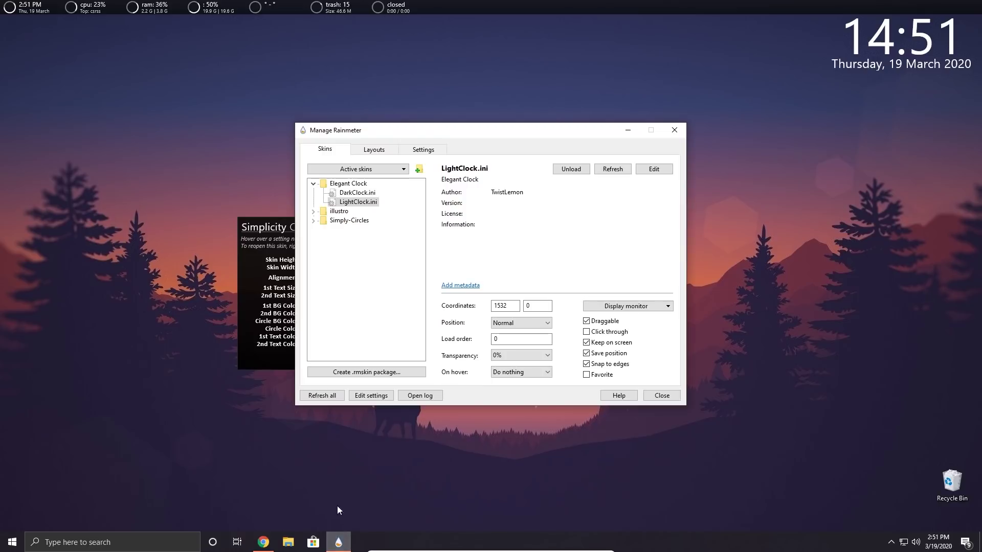
pyautogui.click(313, 220)
pyautogui.click(322, 313)
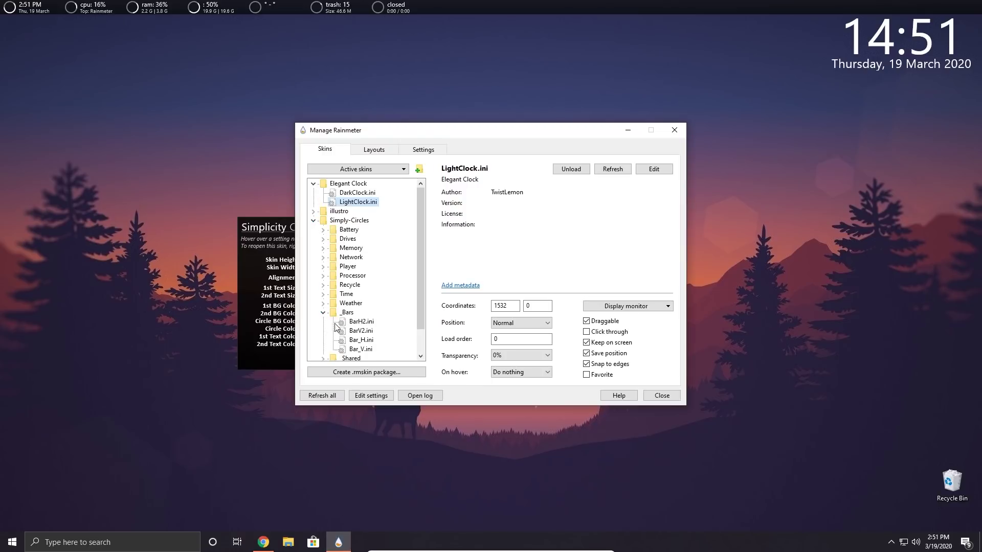
pyautogui.click(353, 341)
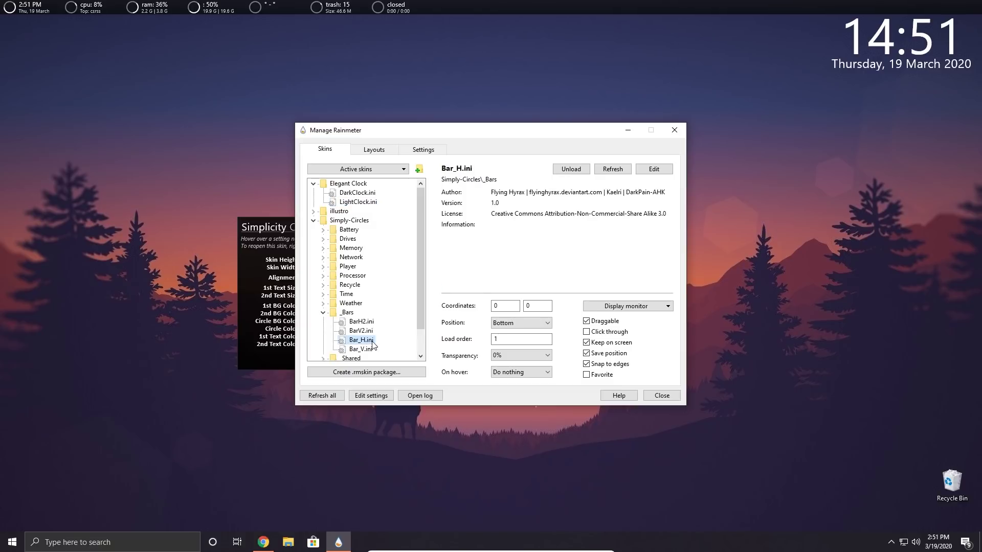
pyautogui.click(570, 169)
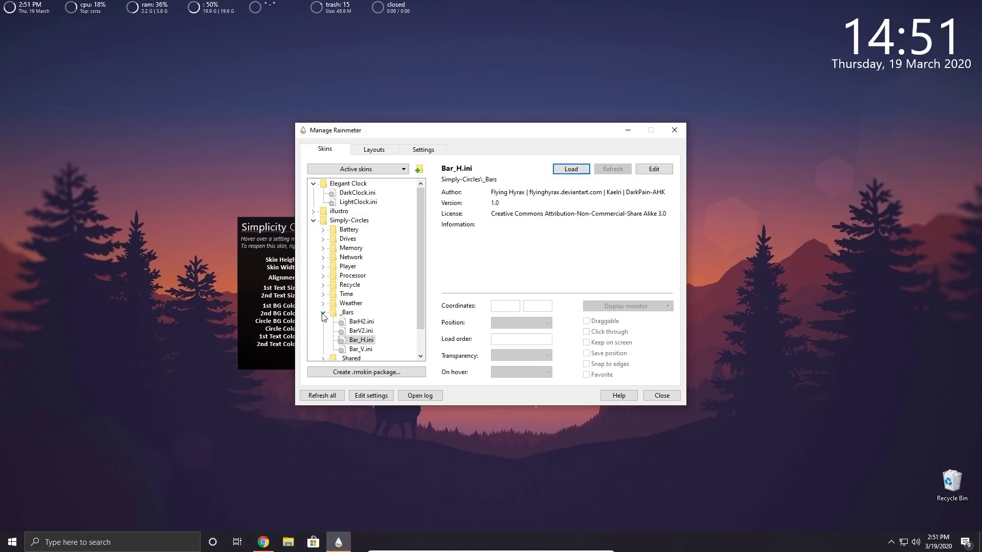
# Unload the Time.ini skin from the Time folder of Simply-Circles and collapse that folder
pyautogui.click(322, 285)
pyautogui.click(322, 284)
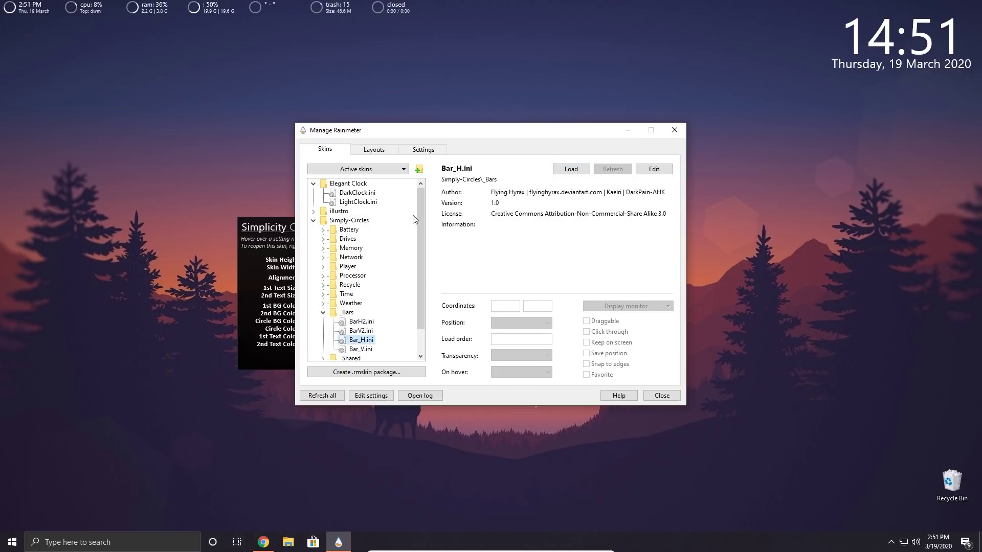
pyautogui.click(323, 295)
pyautogui.click(359, 303)
pyautogui.click(364, 322)
pyautogui.click(359, 313)
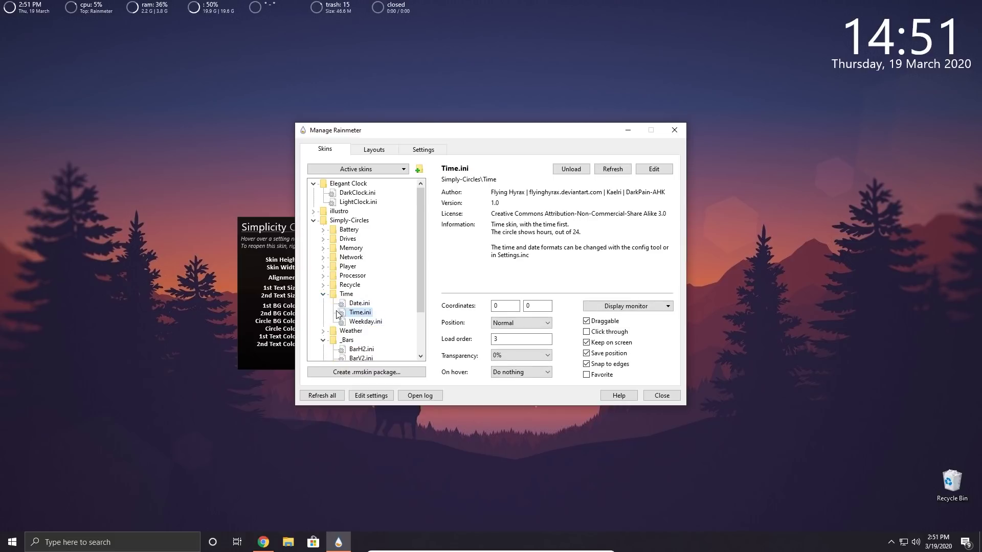
pyautogui.click(570, 168)
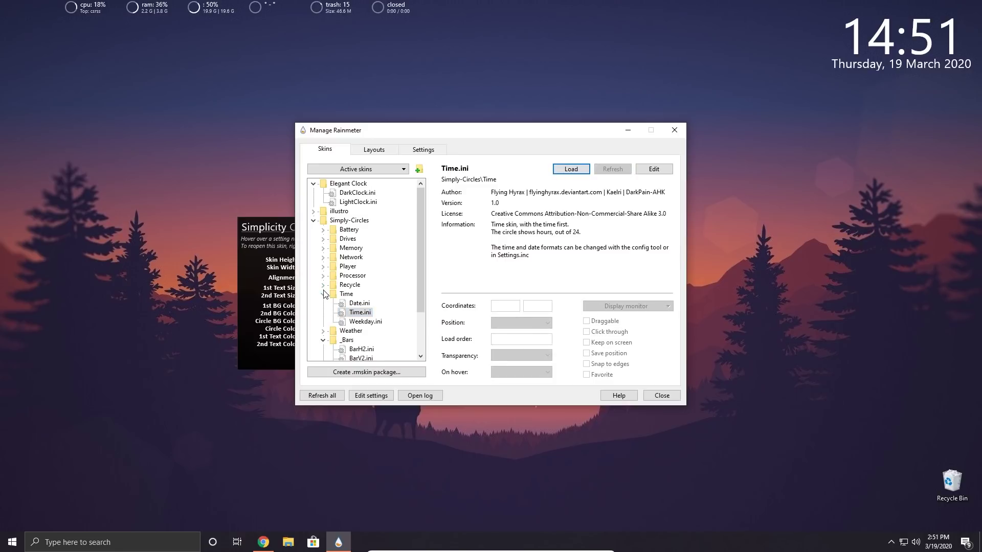
pyautogui.click(324, 294)
# Check the active skins for the one showing the blank circle and unload Weather.ini from the Simply-Circles Weather folder
pyautogui.click(337, 168)
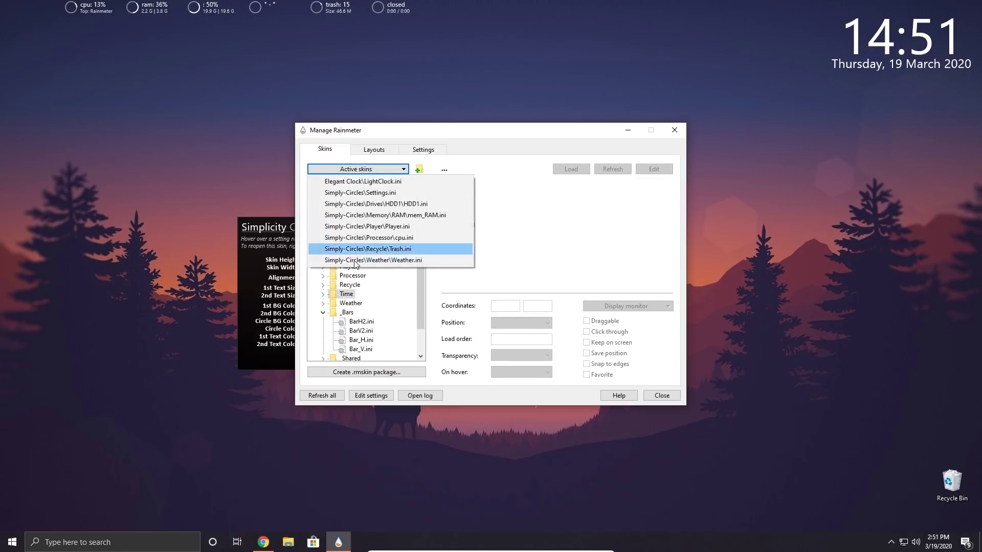
pyautogui.click(364, 193)
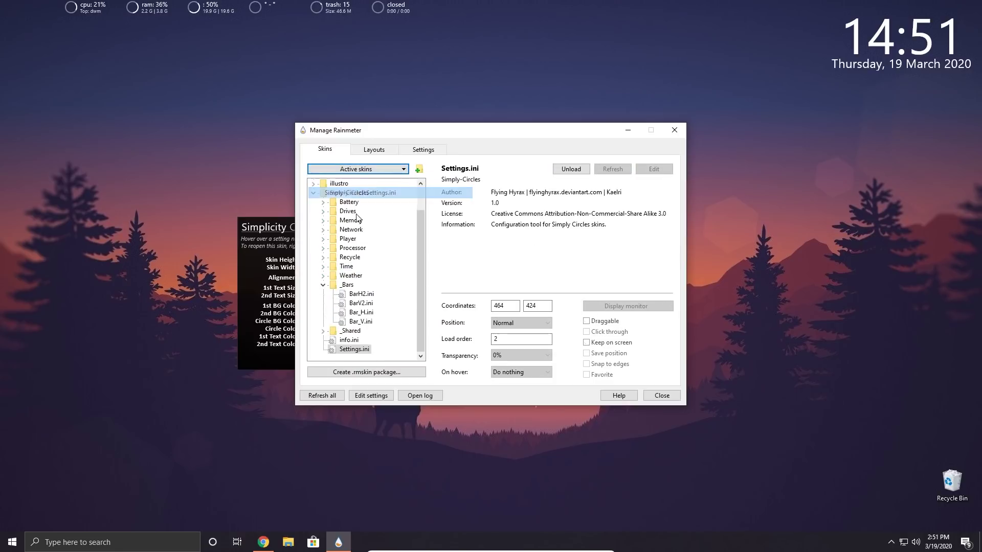
pyautogui.click(371, 172)
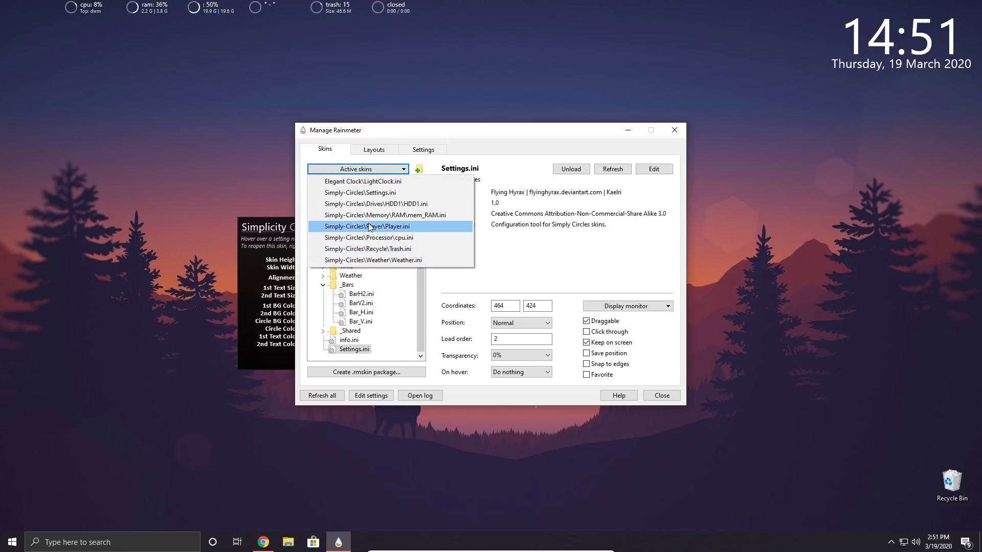
pyautogui.click(263, 6)
pyautogui.moveTo(263, 7); pyautogui.dragTo(275, 51)
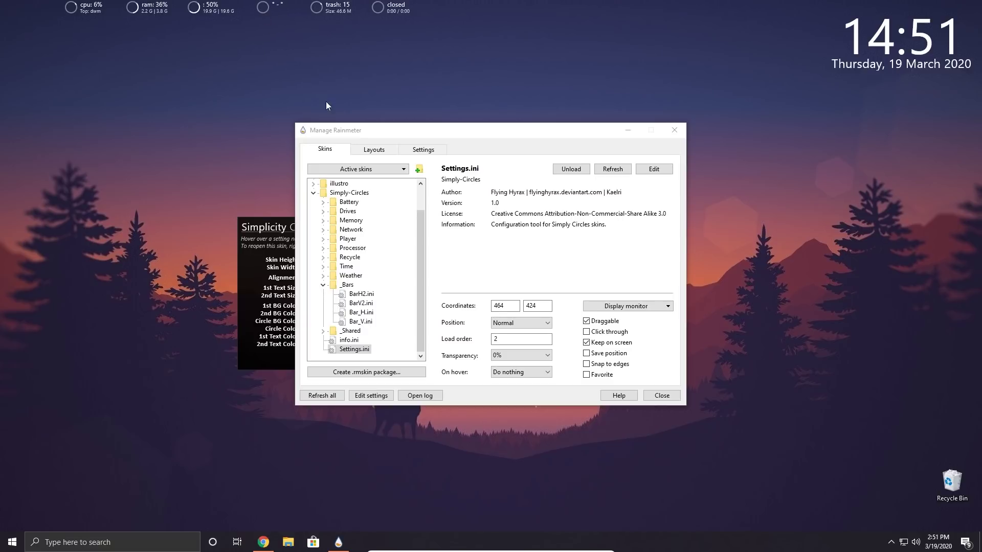
pyautogui.click(323, 275)
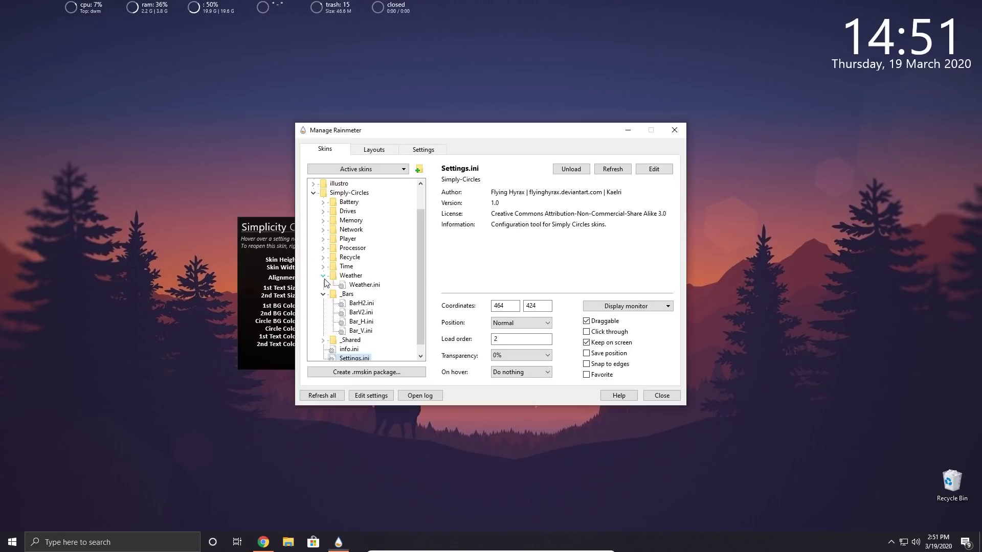
pyautogui.click(357, 285)
pyautogui.click(570, 171)
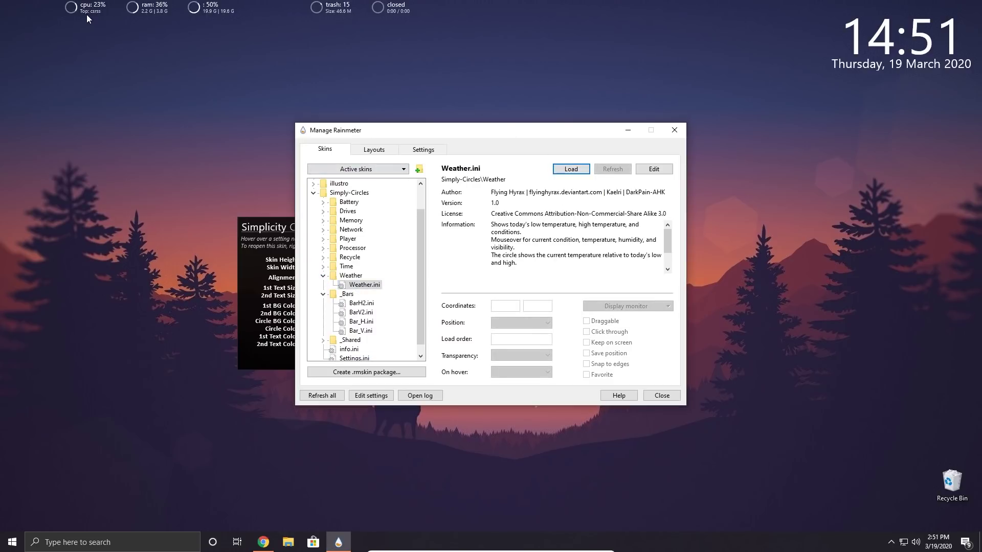
# Move the CPU, RAM and hard drive circles side by side beneath the clock's date
pyautogui.moveTo(85, 13); pyautogui.dragTo(714, 116)
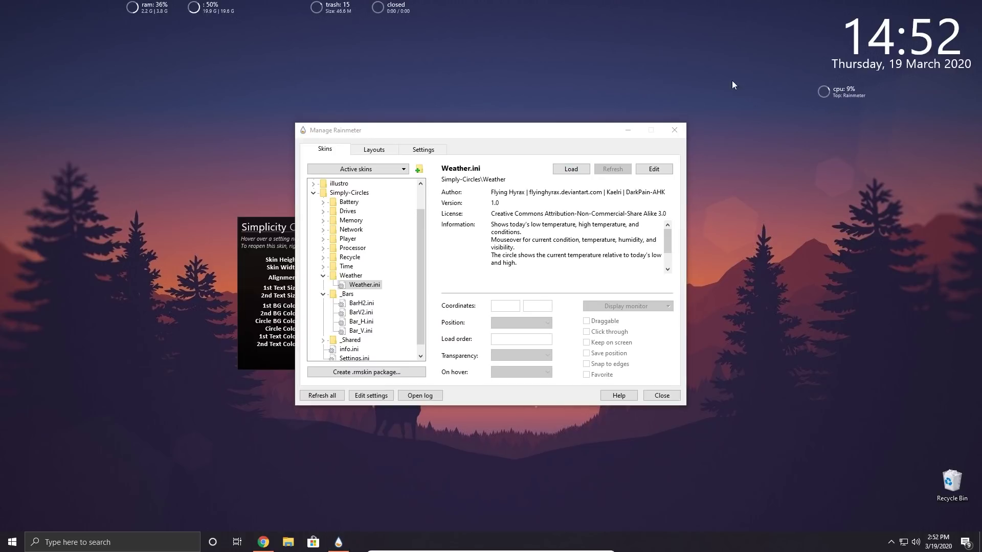
pyautogui.moveTo(147, 9); pyautogui.dragTo(891, 91)
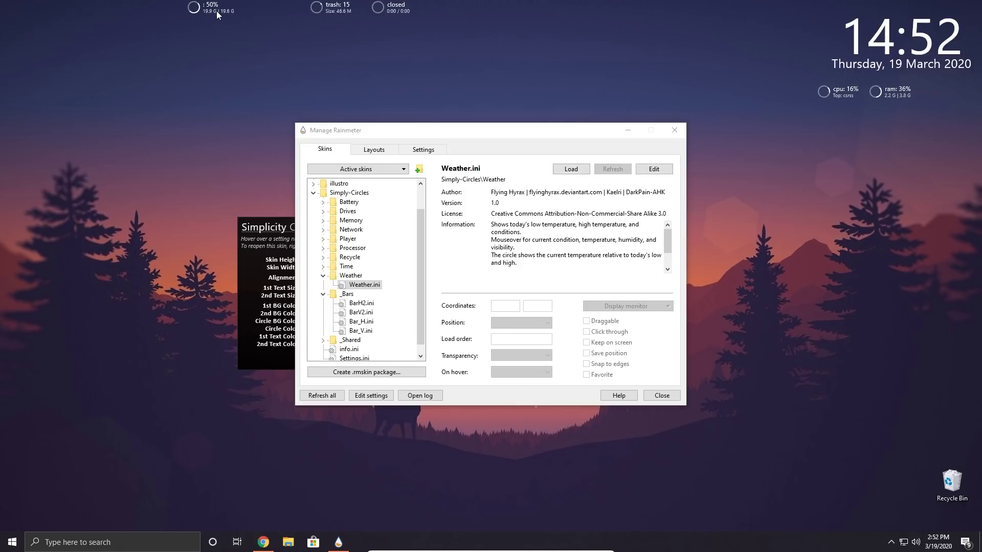
pyautogui.moveTo(195, 9); pyautogui.dragTo(937, 99)
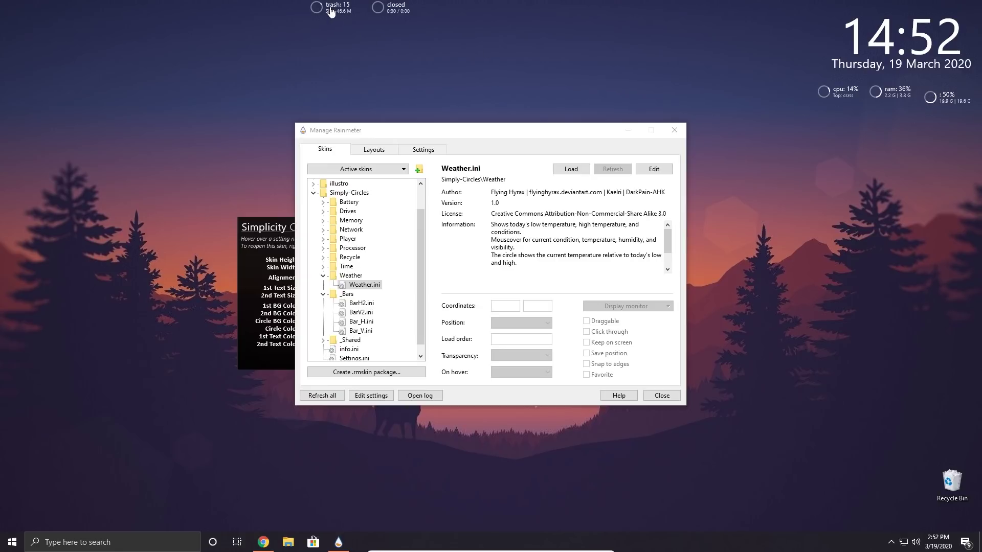
# Pull the trash circle away from the desktop's upper edge and unload Trash.ini from the Simply-Circles Recycle folder
pyautogui.moveTo(331, 11); pyautogui.dragTo(719, 94)
pyautogui.click(324, 258)
pyautogui.click(367, 275)
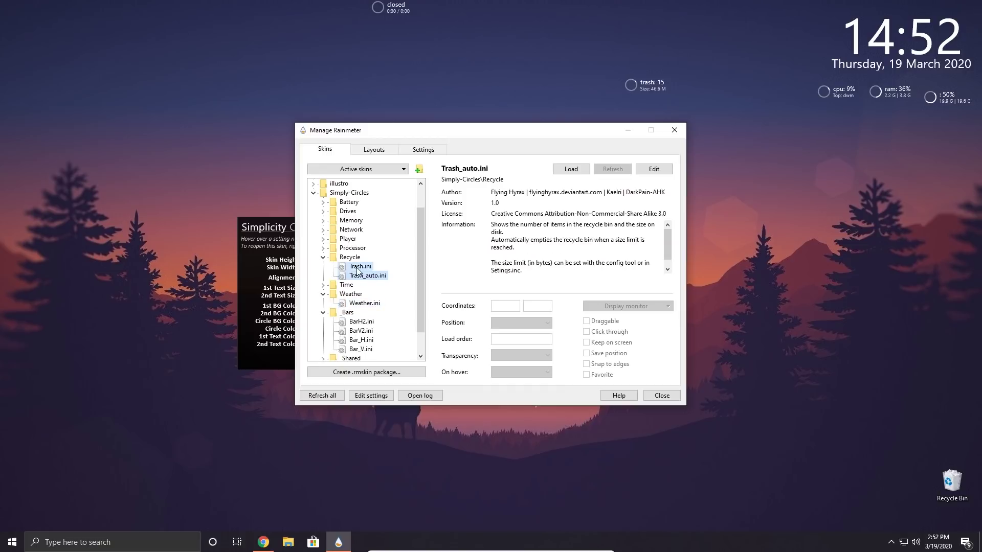
pyautogui.click(361, 267)
pyautogui.click(569, 169)
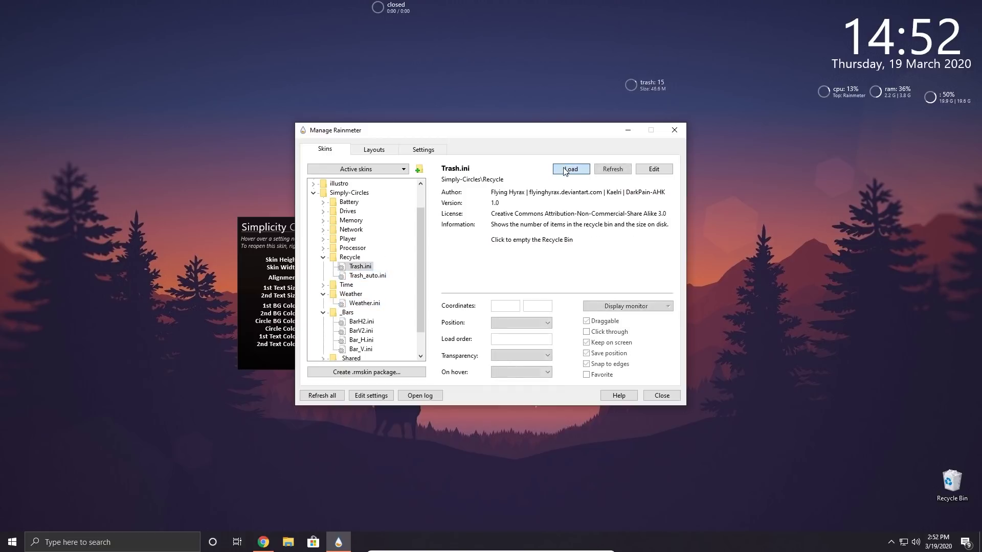
# Unload Player.ini from the Simply-Circles Player folder to remove the media player circle from the desktop
pyautogui.rightClick(384, 9)
pyautogui.click(357, 15)
pyautogui.rightClick(382, 11)
pyautogui.click(419, 72)
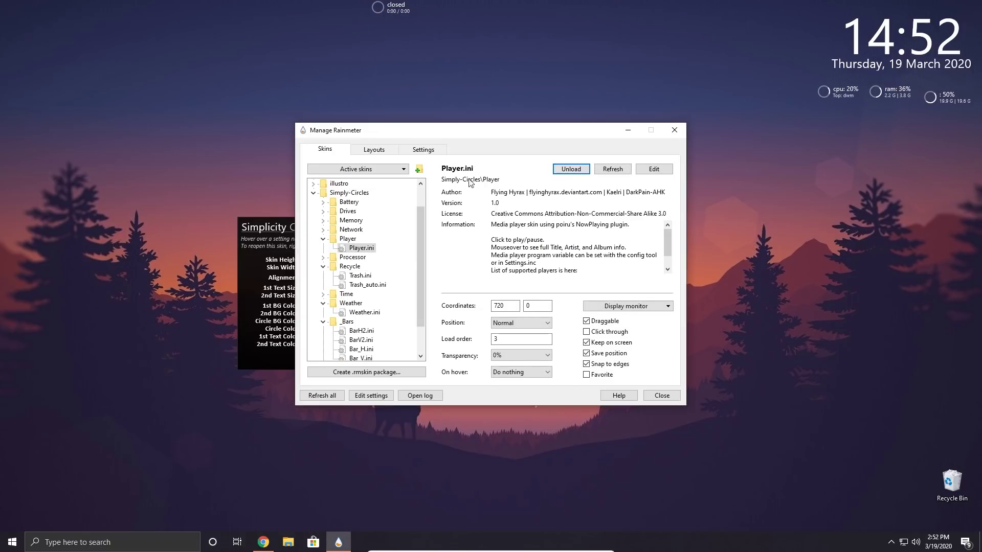
pyautogui.click(569, 171)
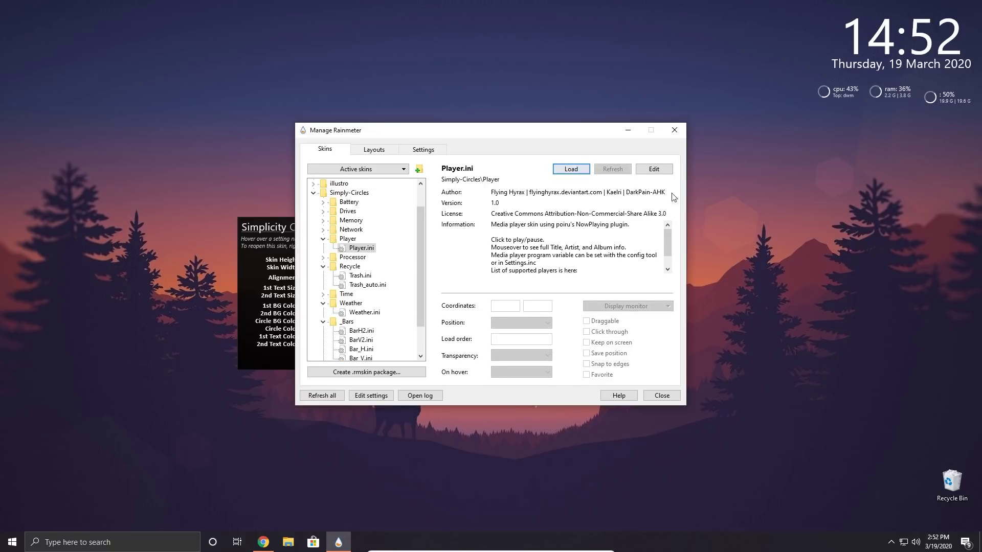
# Minimize the skin manager and set the skin height in the Simplicity Circles settings to 32, increasing it finally to 40
pyautogui.click(628, 130)
pyautogui.moveTo(330, 241); pyautogui.dragTo(356, 162)
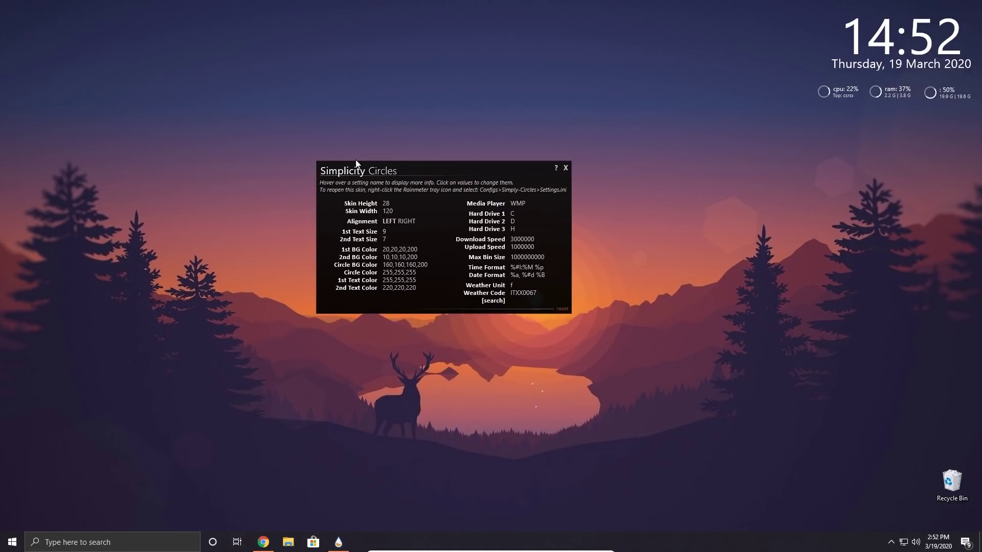
pyautogui.click(386, 205)
pyautogui.write('28')
pyautogui.press('Return')
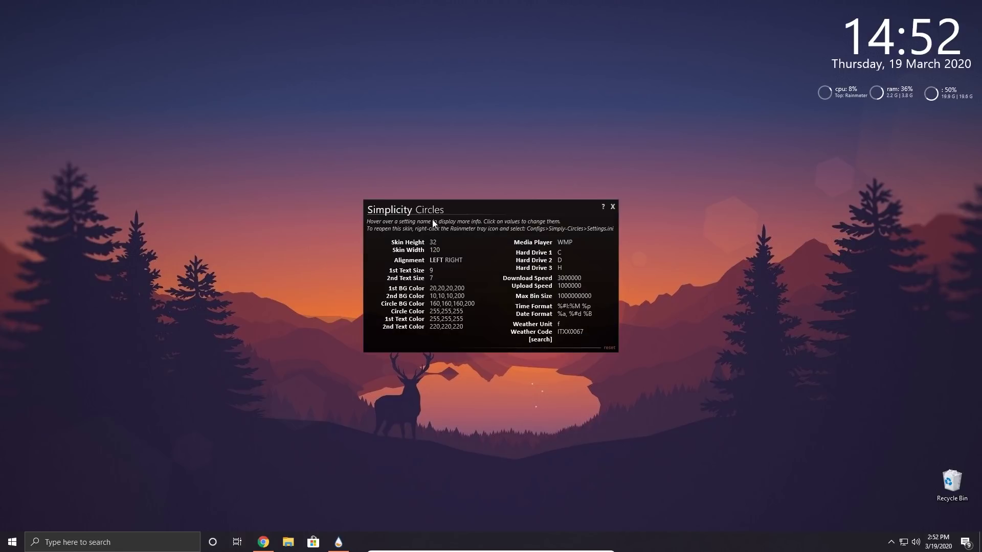
pyautogui.click(432, 242)
pyautogui.press('Return')
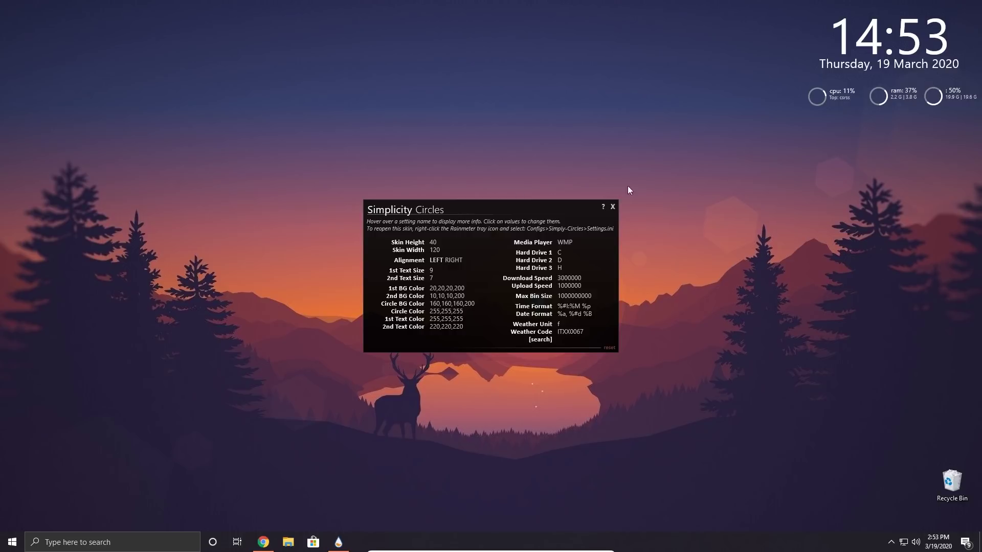
# Unload the Simply-Circles Settings.ini skin to remove the settings panel from the desktop, and minimize the skin manager
pyautogui.moveTo(495, 213); pyautogui.dragTo(484, 174)
pyautogui.rightClick(471, 170)
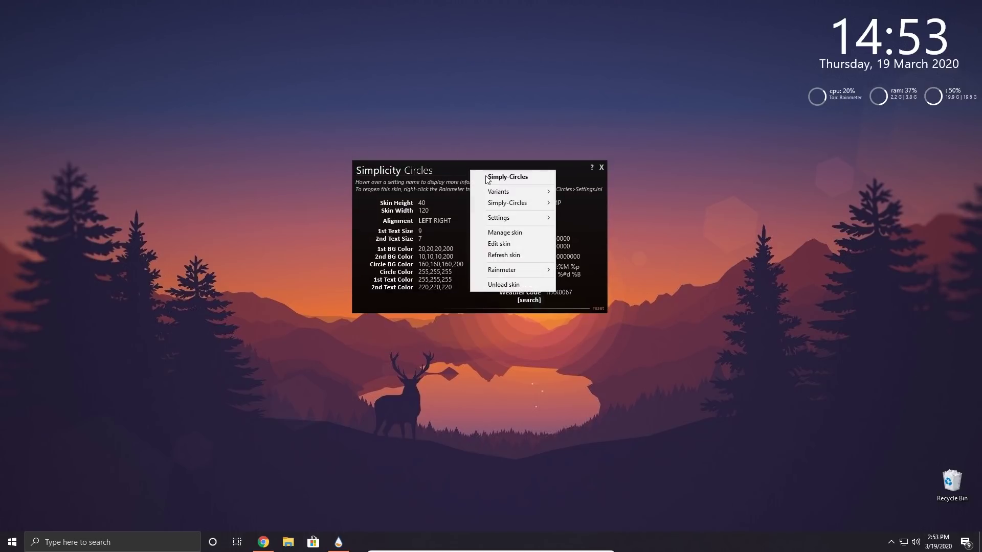
pyautogui.click(506, 234)
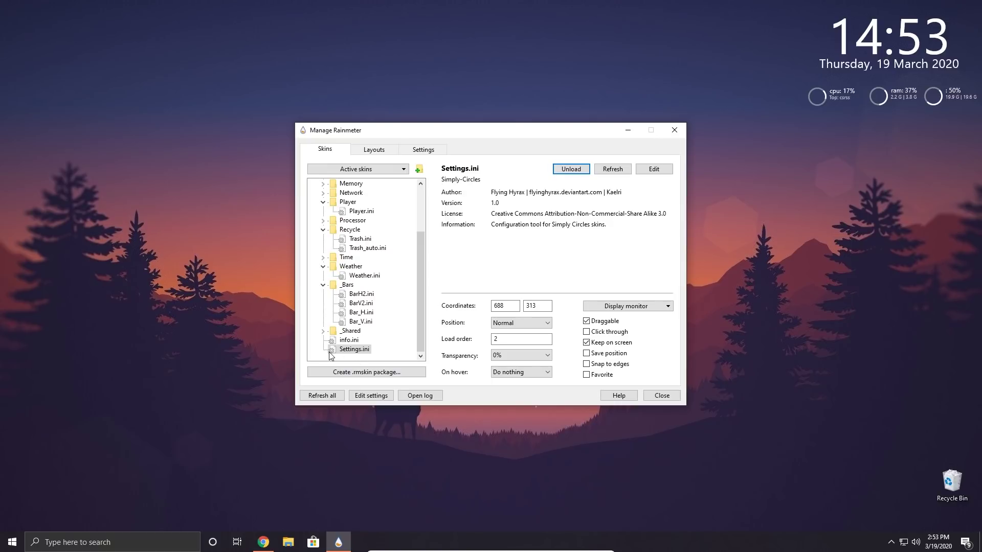
pyautogui.click(578, 171)
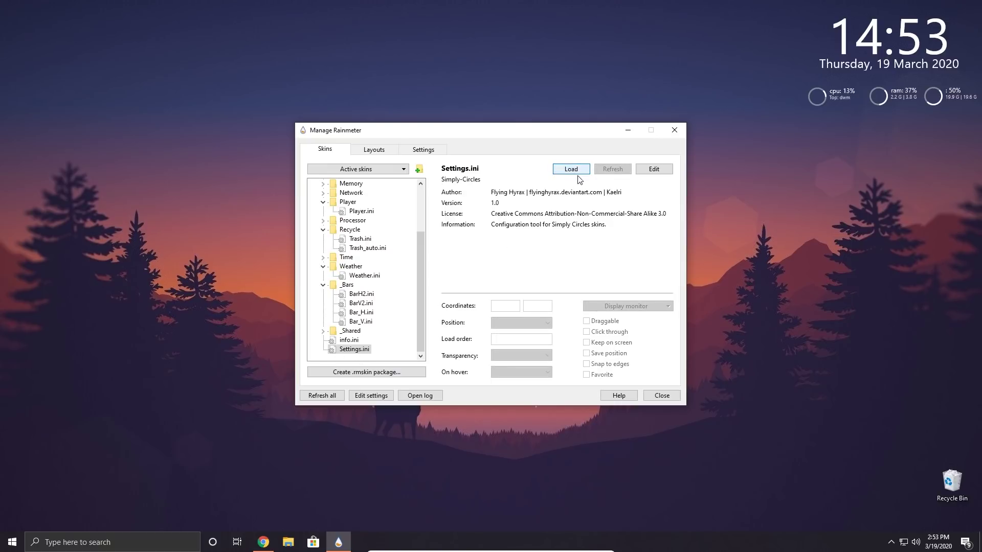
pyautogui.click(620, 131)
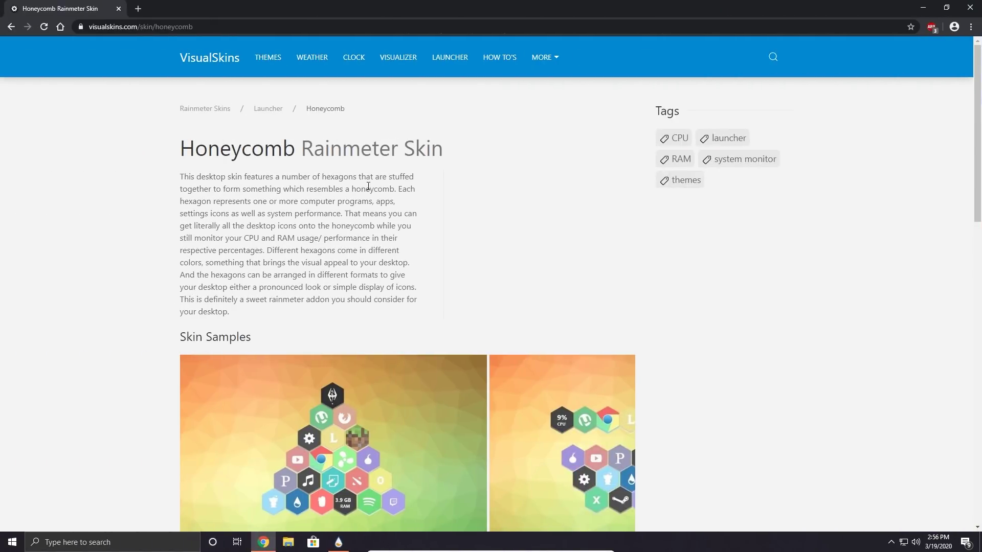
# Download honeycomb.rmskin from the Honeycomb page, install the Honeycomb skin and return to the desktop
pyautogui.scroll(-3, 284, 180)
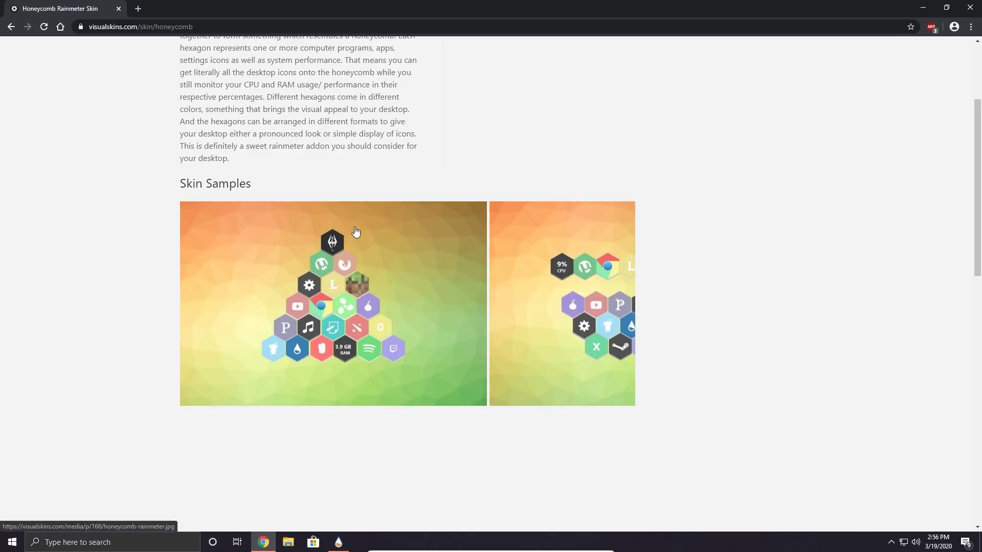
pyautogui.scroll(-6, 347, 218)
pyautogui.click(247, 323)
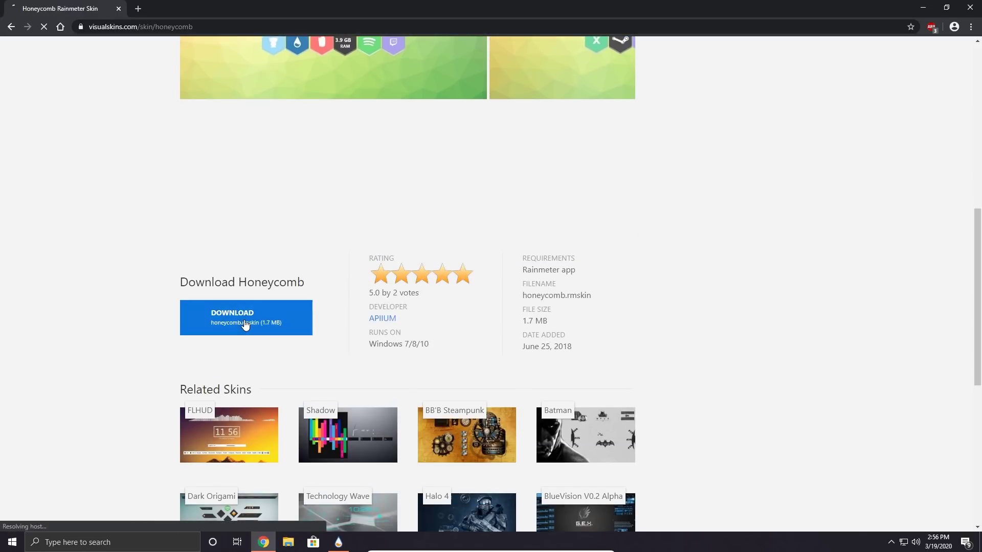
pyautogui.click(65, 516)
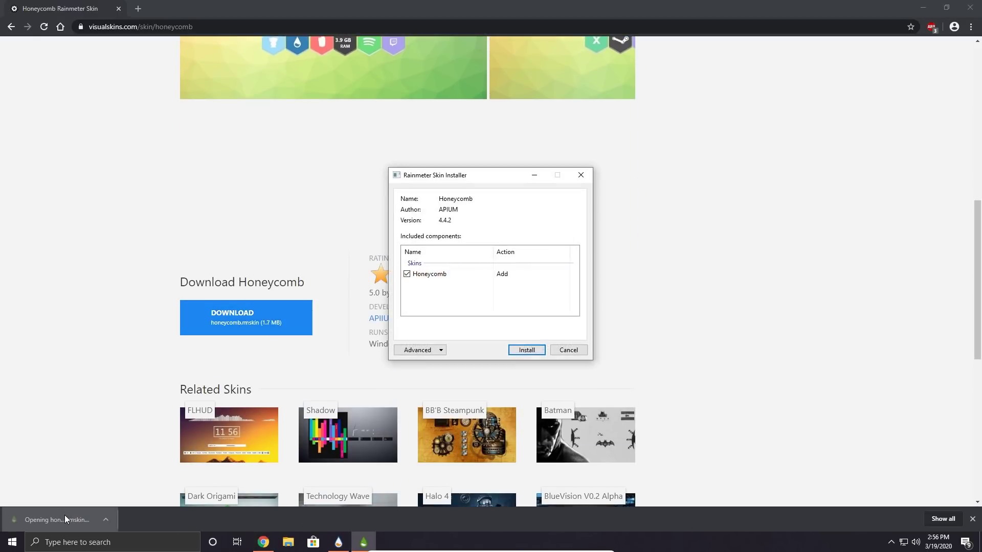
pyautogui.click(514, 351)
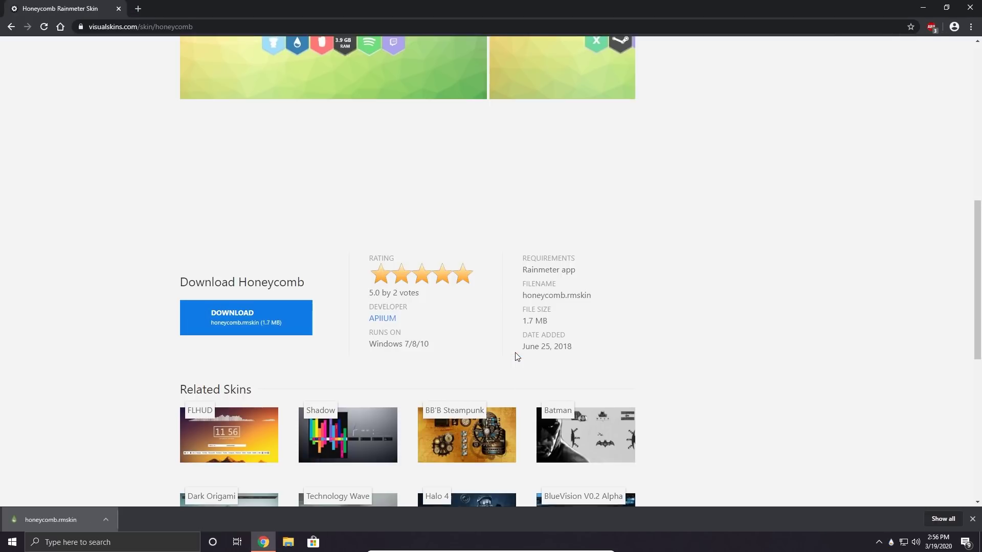
pyautogui.click(923, 7)
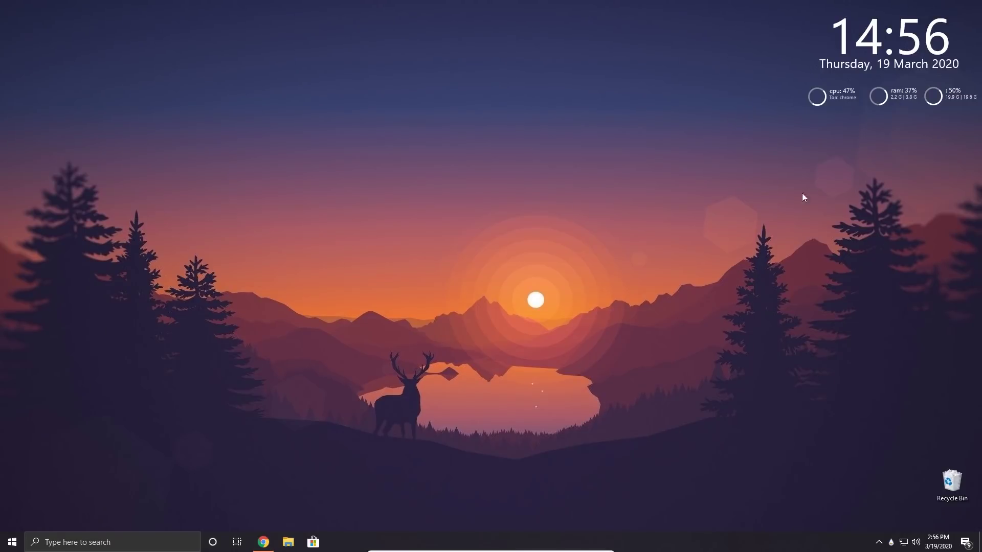
# Open the Rainmeter manager, browse the Honeycomb skins and load vlc-icon2.ini from the vlc folder
pyautogui.click(891, 542)
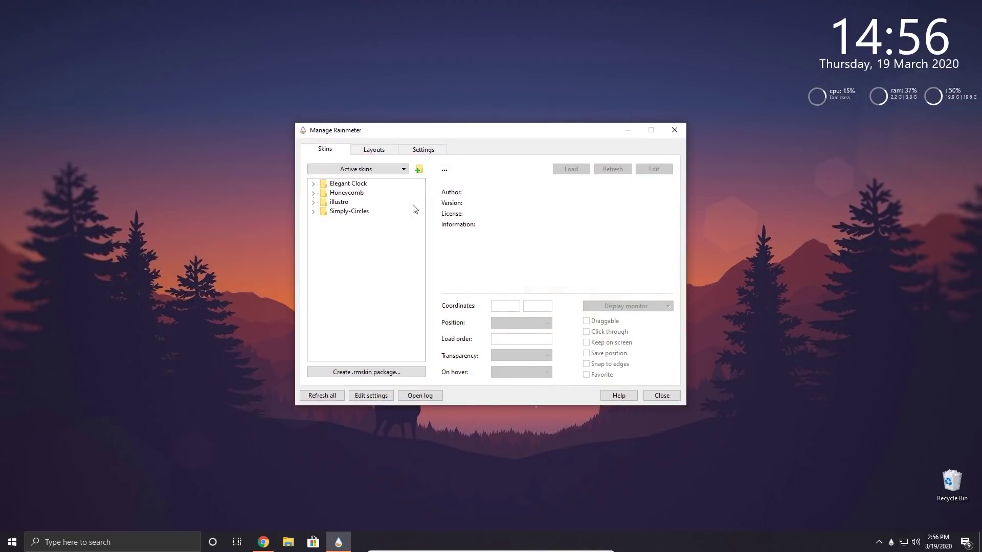
pyautogui.click(312, 193)
pyautogui.scroll(-6, 348, 230)
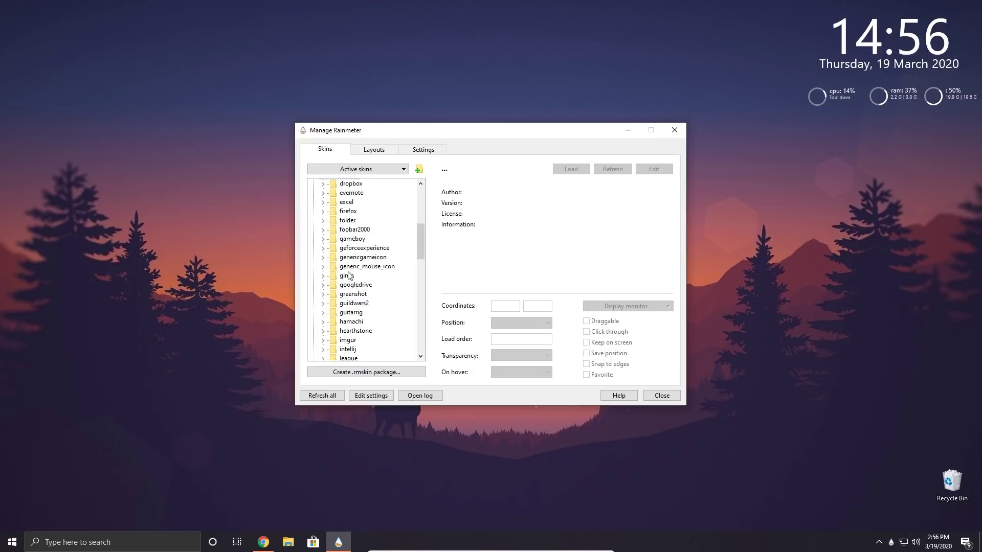
pyautogui.scroll(6, 358, 251)
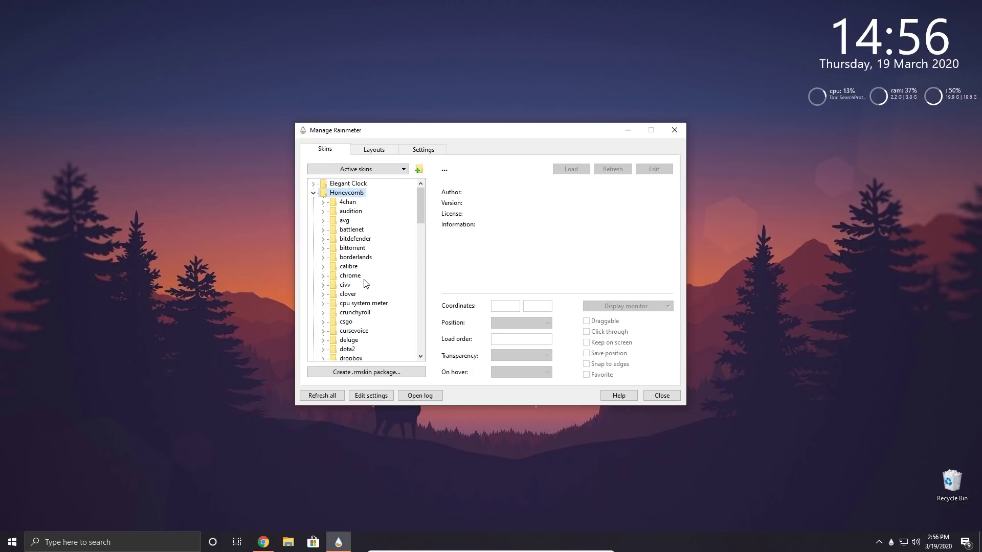
pyautogui.scroll(-4, 357, 264)
pyautogui.scroll(-13, 355, 258)
pyautogui.scroll(-6, 353, 258)
pyautogui.click(323, 313)
pyautogui.click(358, 322)
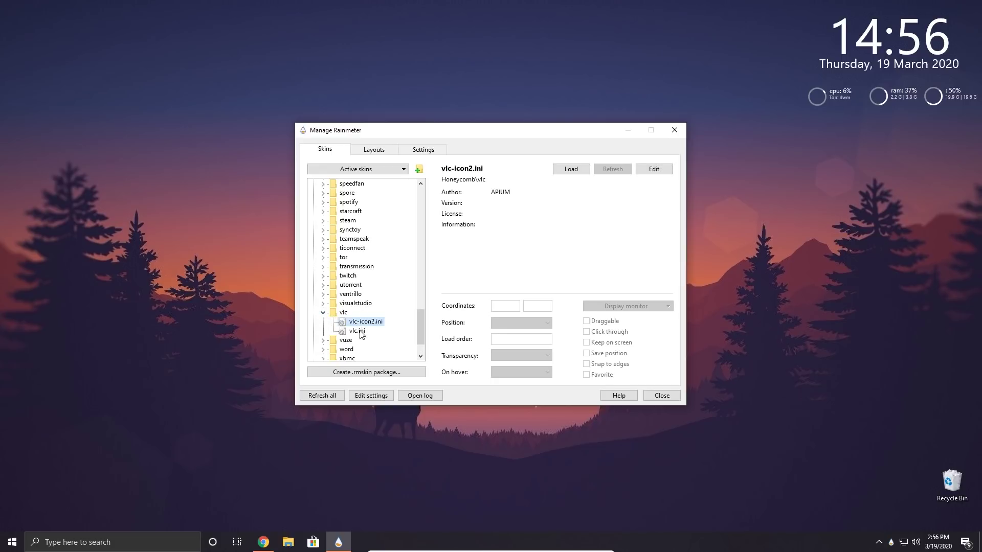
pyautogui.click(581, 169)
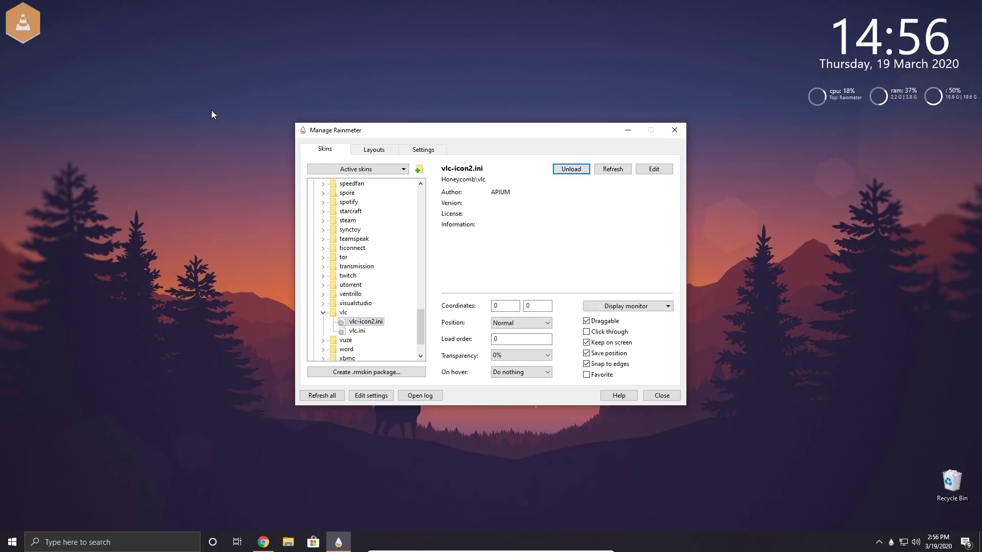
# Try the vlc.ini variant of the Honeycomb VLC icon and switch back to vlc-icon2.ini
pyautogui.click(357, 332)
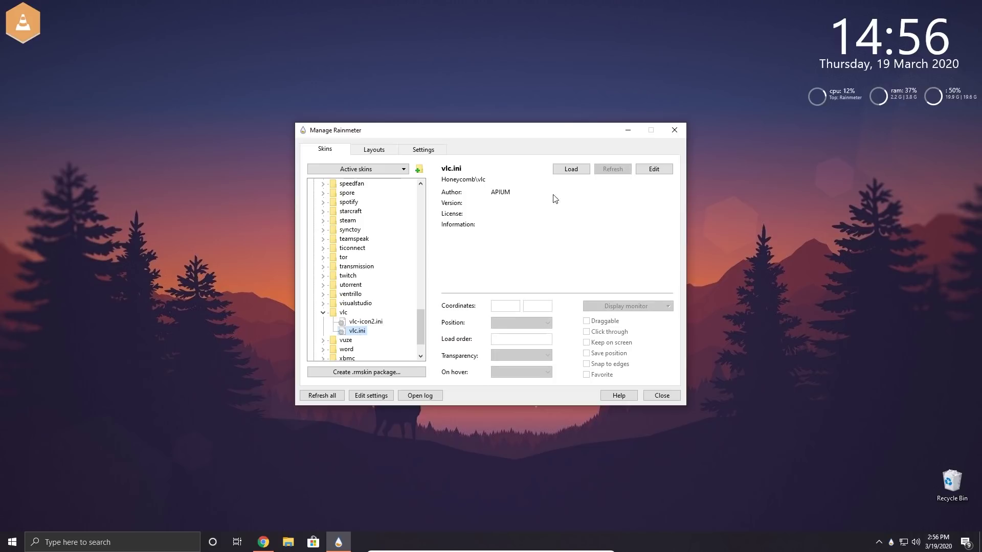
pyautogui.click(573, 169)
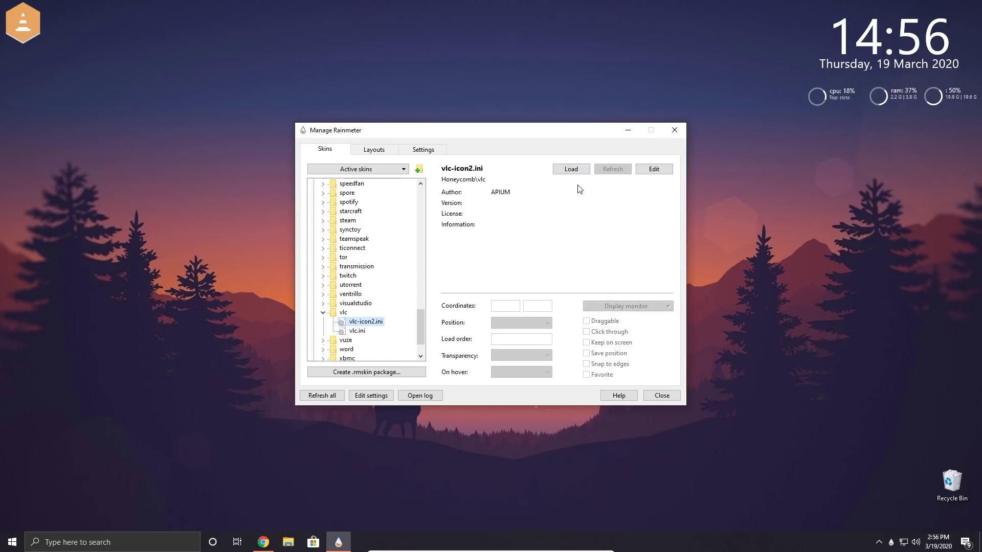
pyautogui.click(571, 169)
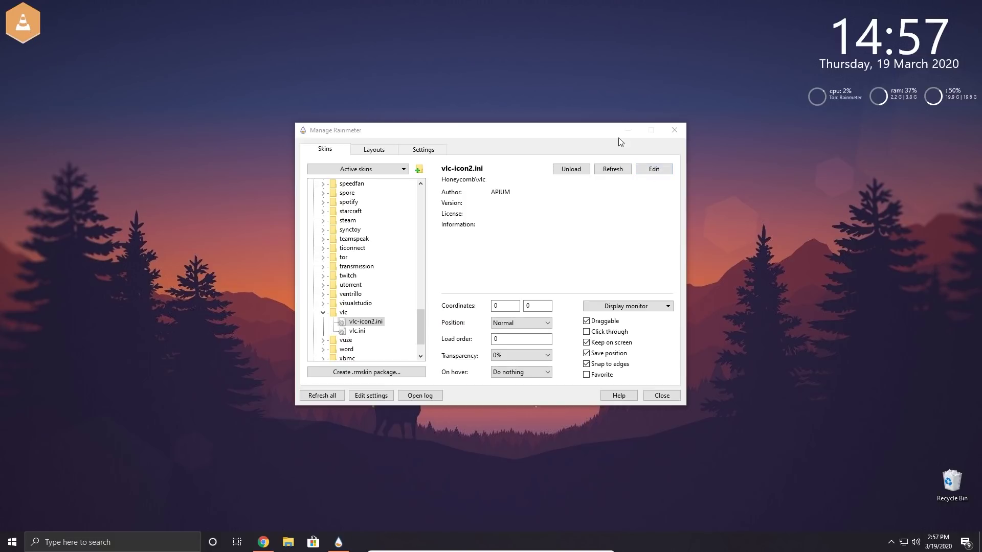
# Open vlc-icon2.ini for editing and browse in File Explorer to the C:\Program Files\VideoLAN\VLC folder
pyautogui.click(667, 172)
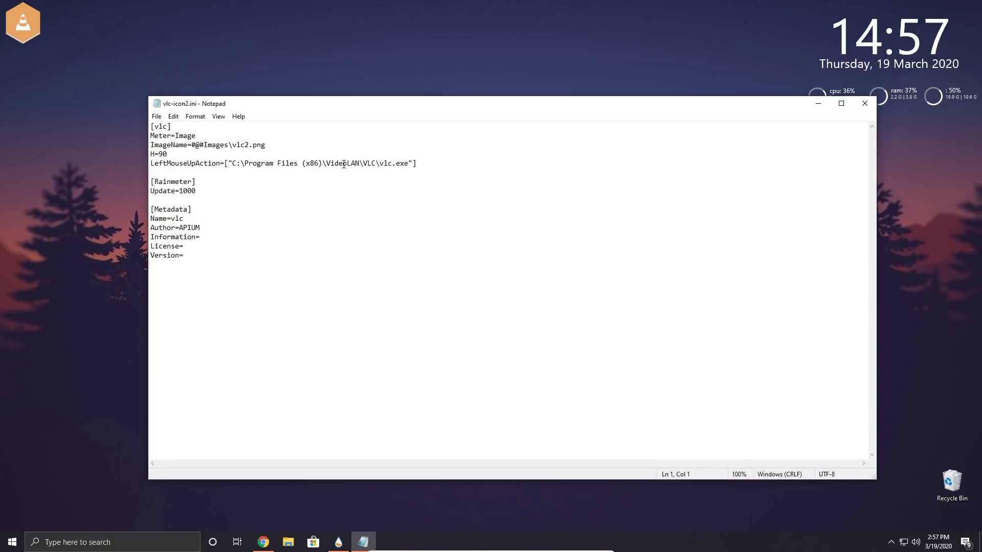
pyautogui.moveTo(231, 163); pyautogui.dragTo(409, 163)
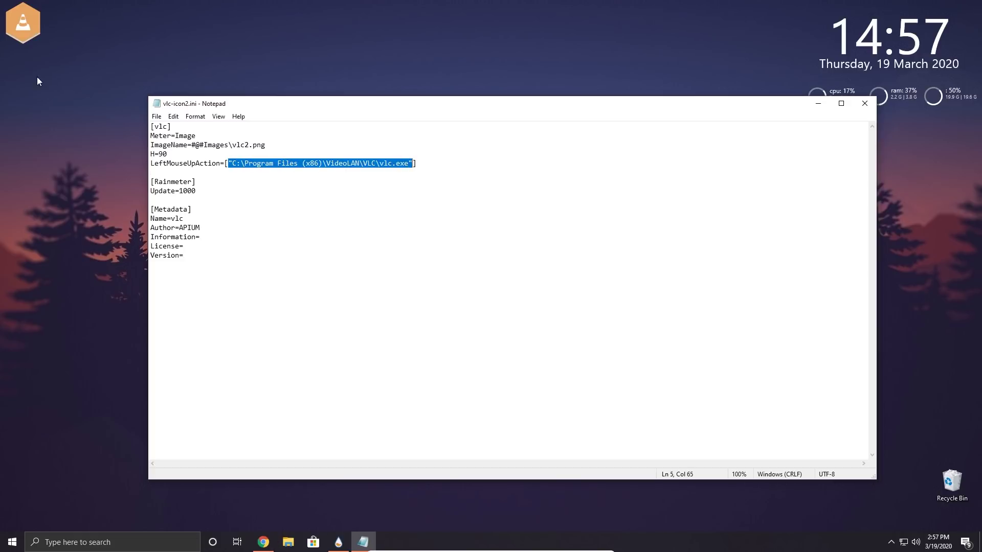
pyautogui.click(289, 546)
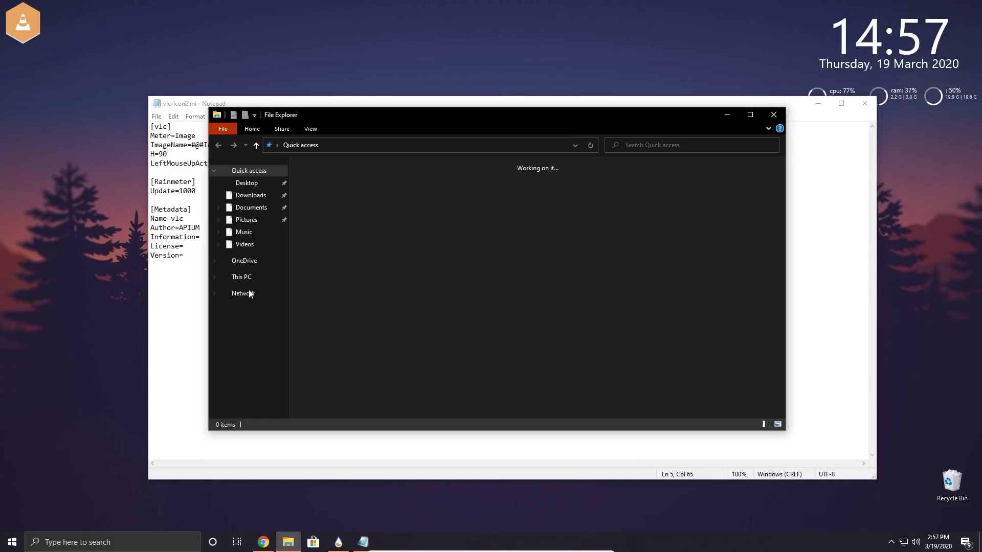
pyautogui.click(241, 277)
pyautogui.click(359, 297)
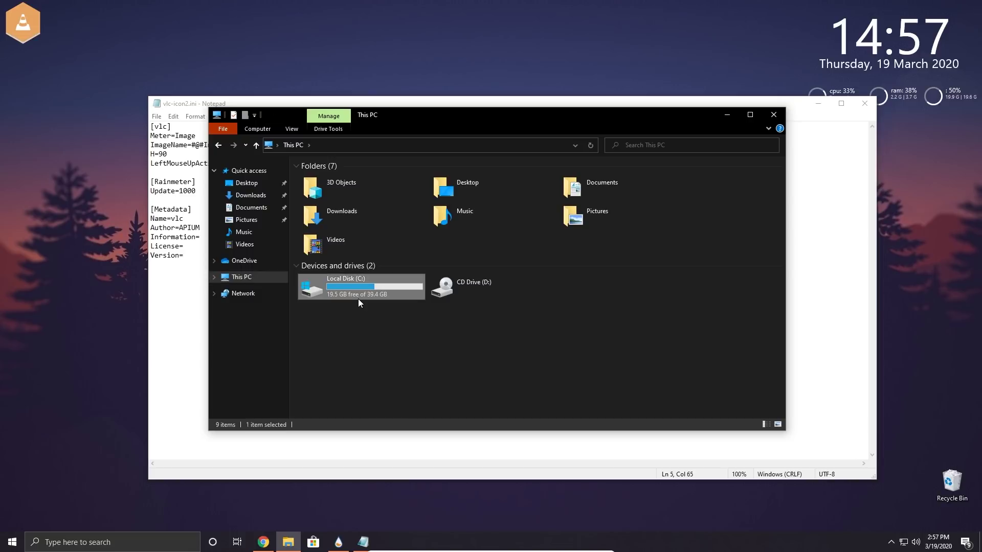
pyautogui.doubleClick(358, 299)
pyautogui.doubleClick(320, 188)
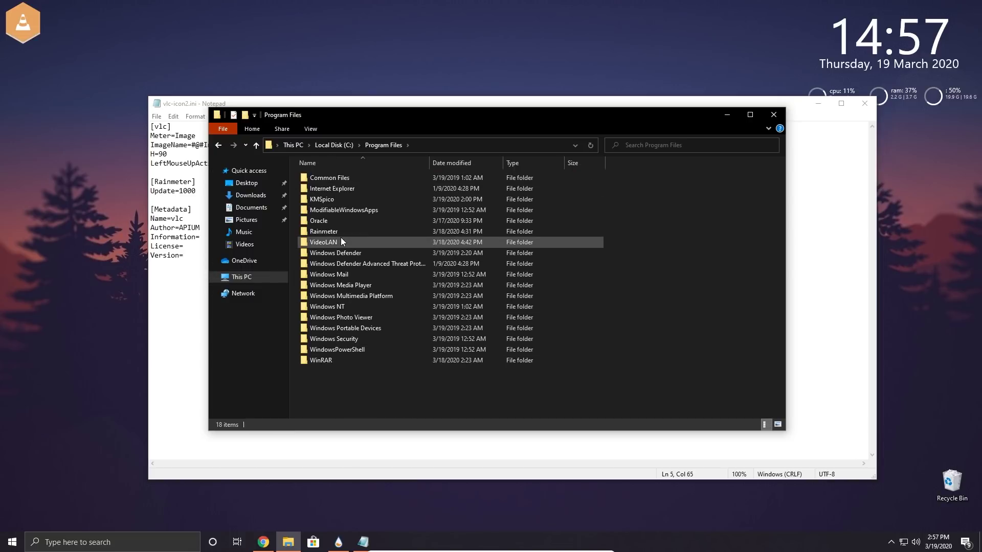
pyautogui.doubleClick(332, 241)
pyautogui.doubleClick(318, 177)
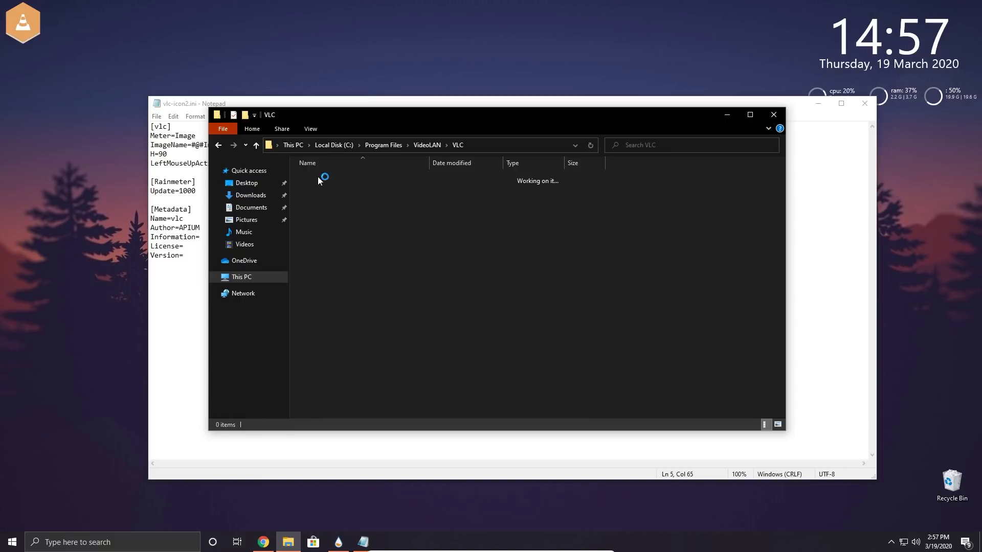
# Copy the folder location of vlc.exe from its file properties
pyautogui.click(313, 372)
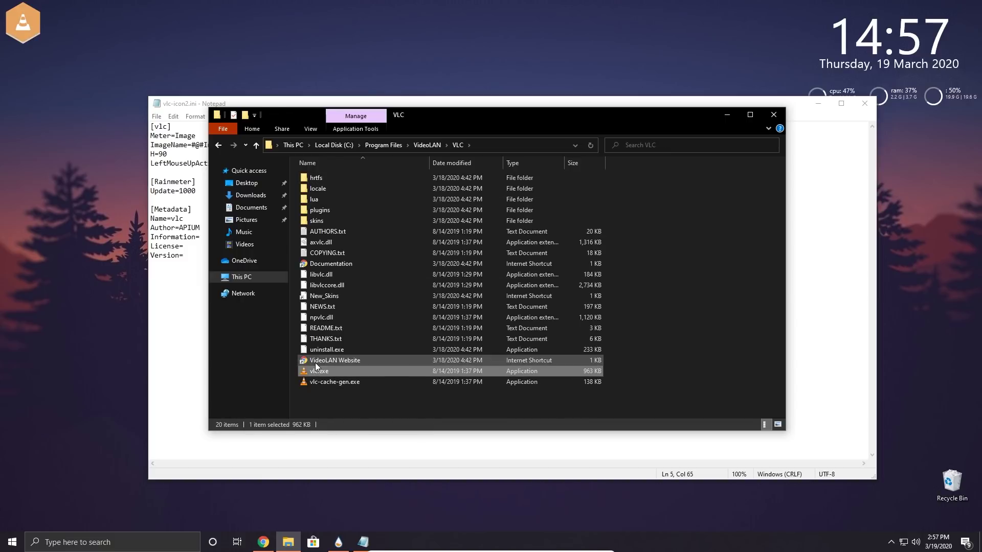
pyautogui.rightClick(325, 370)
pyautogui.click(350, 365)
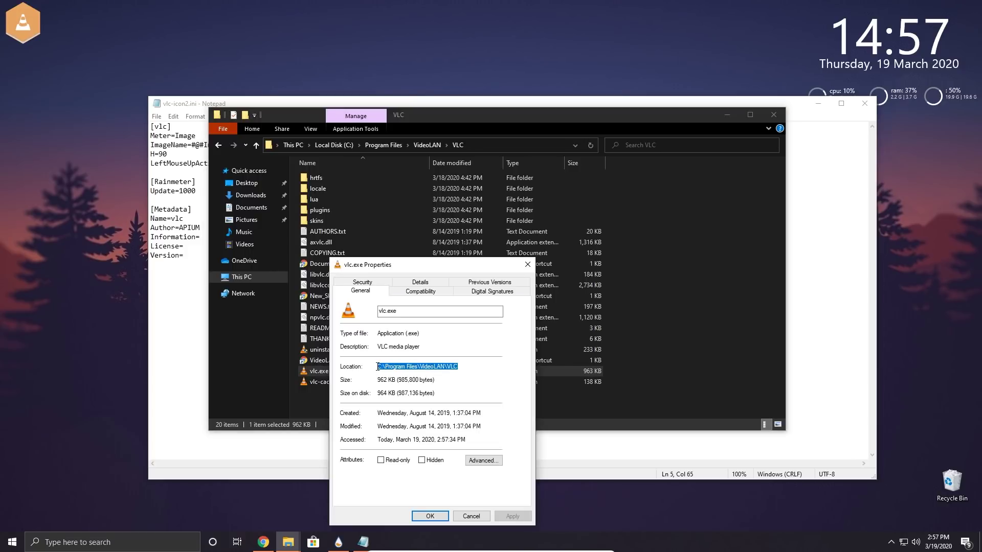
pyautogui.rightClick(380, 370)
pyautogui.click(409, 400)
# Replace the folder path before \vlc.exe in the LeftMouseUpAction line of vlc-icon2.ini with C:\Program Files\VideoLAN\VLC
pyautogui.click(818, 307)
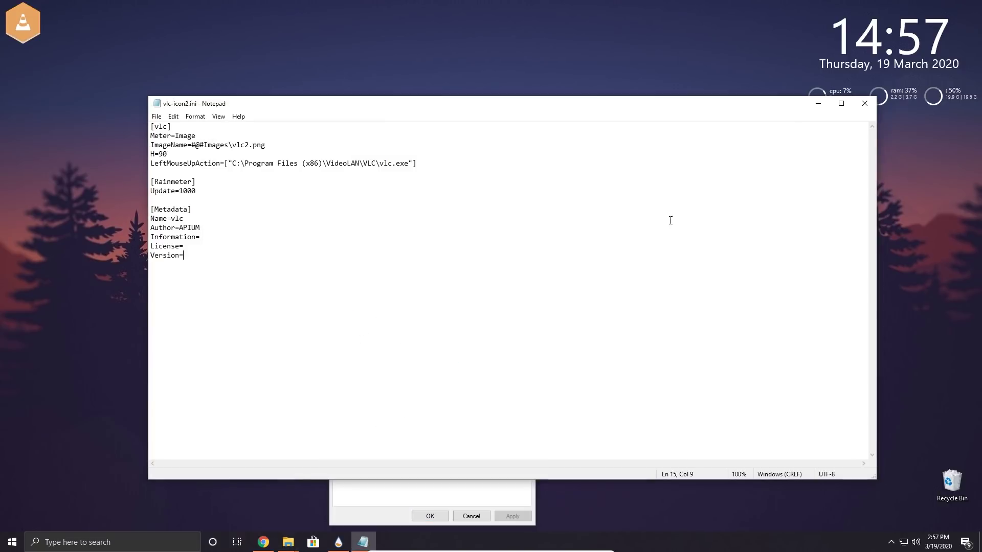
pyautogui.moveTo(376, 163); pyautogui.dragTo(233, 165)
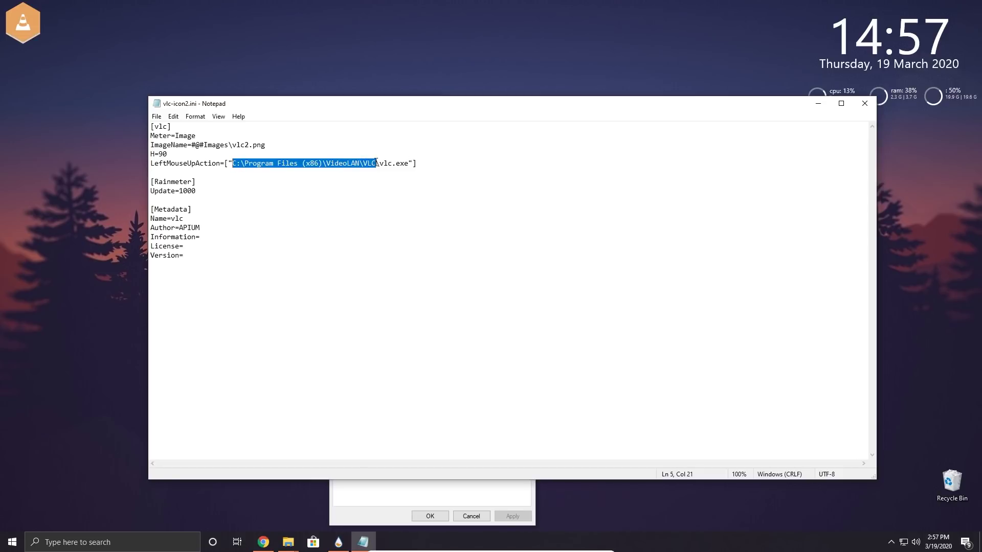
pyautogui.hotkey('ctrl', 'v')
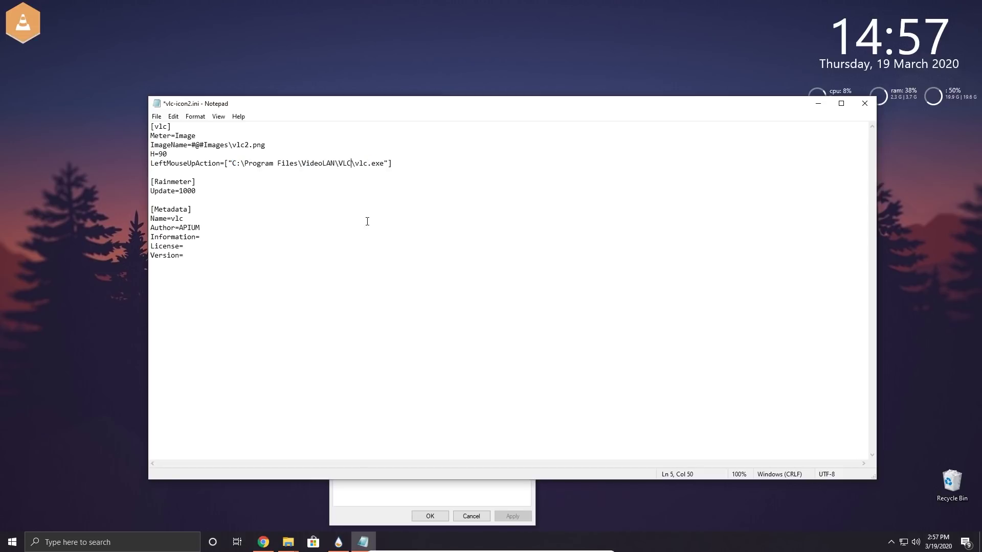
pyautogui.moveTo(233, 165); pyautogui.dragTo(393, 164)
pyautogui.click(390, 165)
# Save the edited vlc-icon2.ini file and close it
pyautogui.click(156, 117)
pyautogui.click(174, 162)
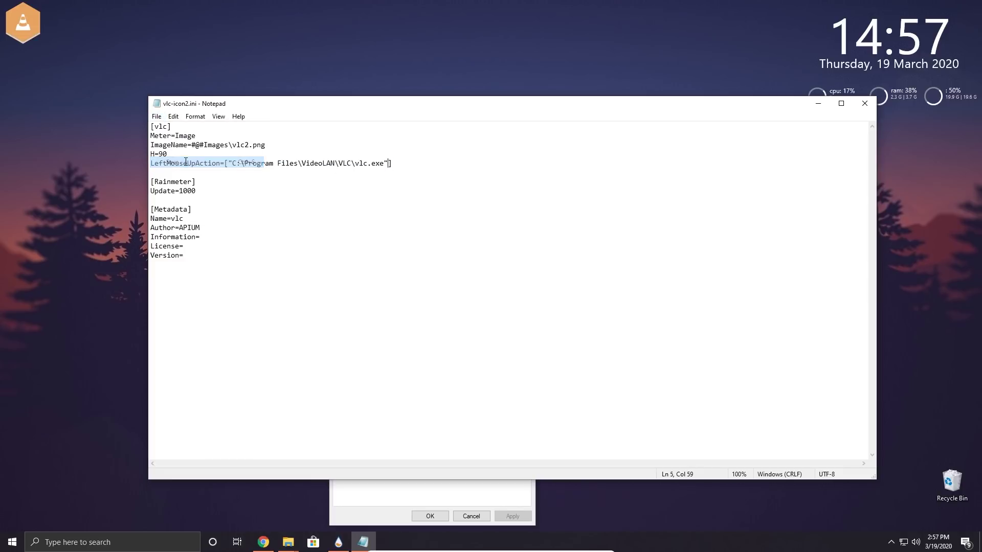
pyautogui.click(864, 104)
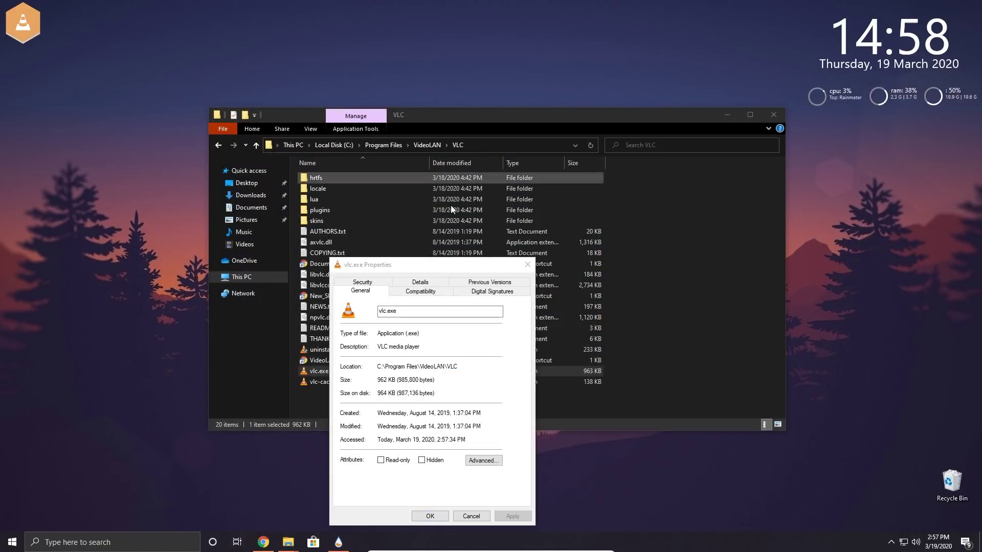
# Close the vlc.exe properties, load the Honeycomb chrome.ini skin and place its icon against the underside of the VLC icon
pyautogui.click(531, 264)
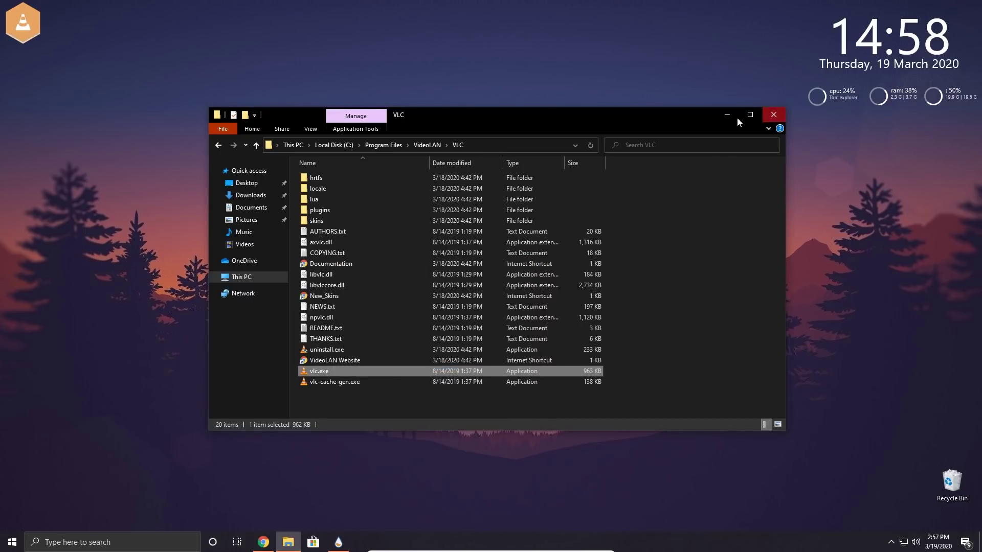
pyautogui.click(726, 115)
pyautogui.doubleClick(332, 314)
pyautogui.scroll(7, 340, 302)
pyautogui.scroll(12, 340, 301)
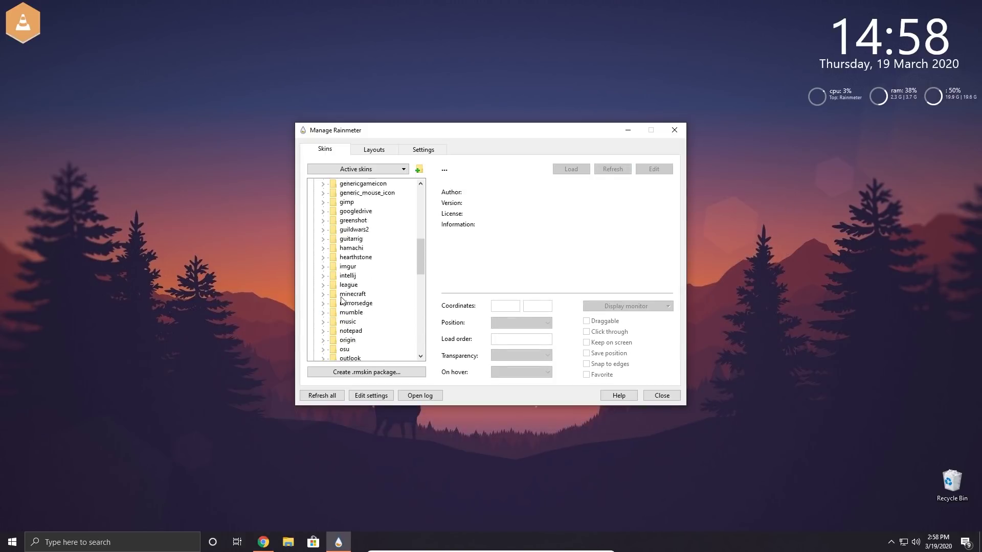
pyautogui.scroll(2, 342, 301)
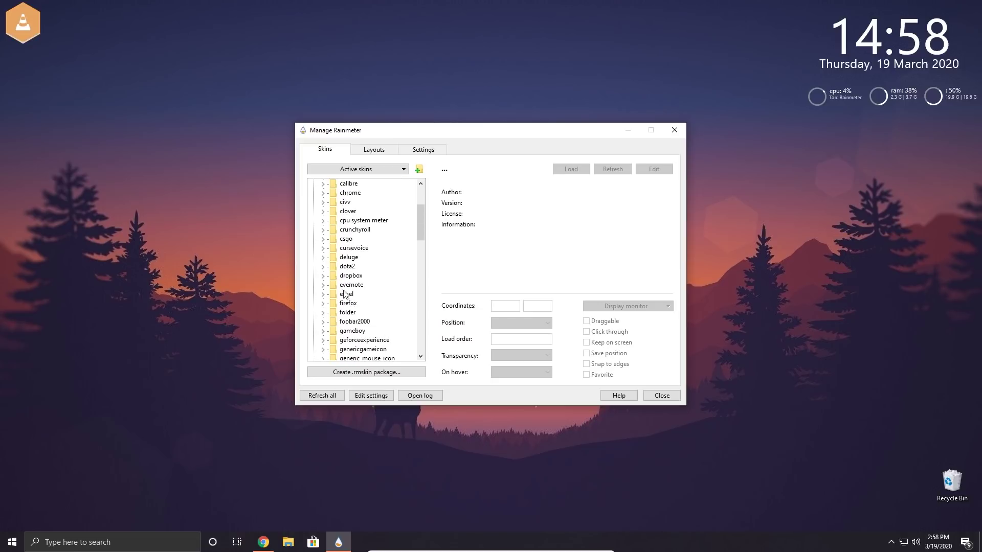
pyautogui.click(323, 192)
pyautogui.click(362, 202)
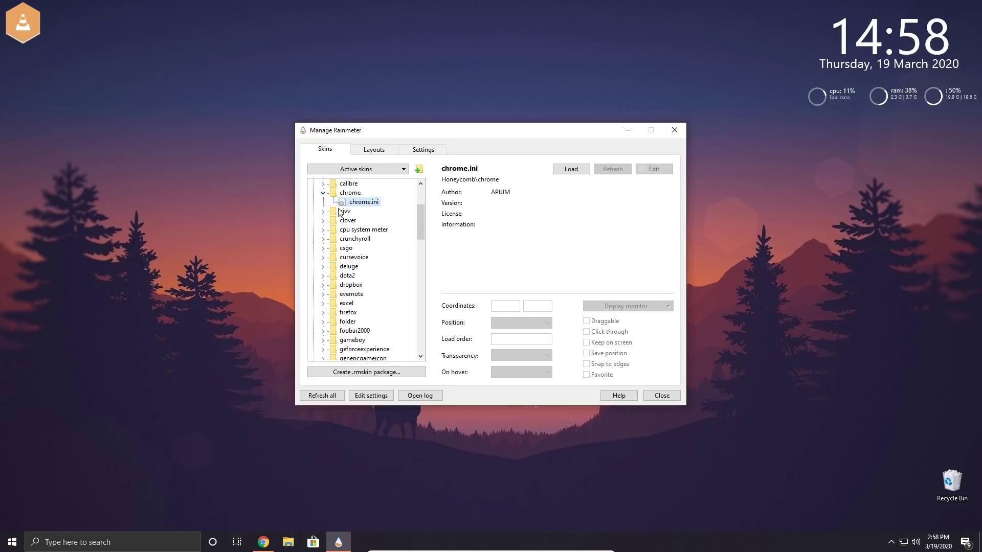
pyautogui.click(571, 169)
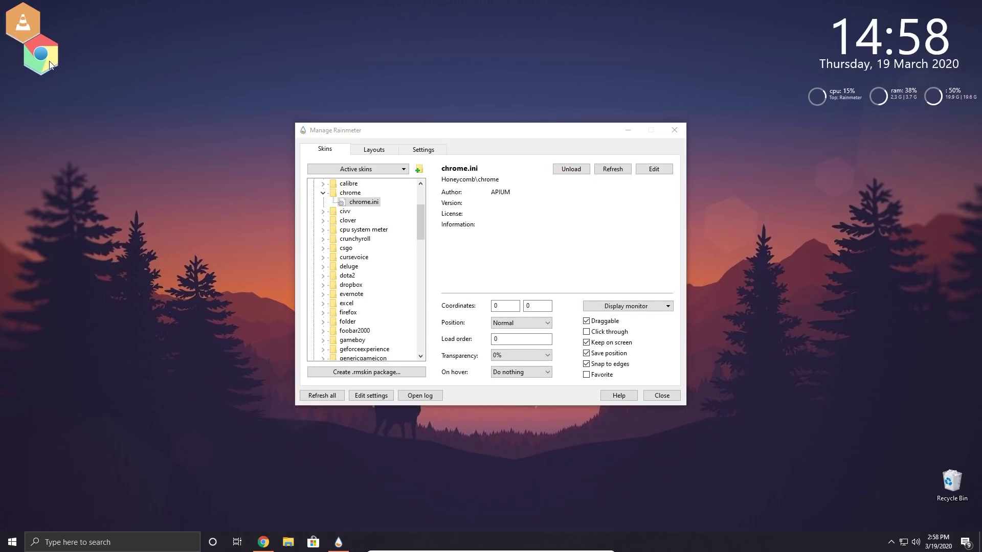
pyautogui.moveTo(50, 60); pyautogui.dragTo(51, 61)
# Load the Honeycomb youtube.ini skin and place its icon beside the VLC icon
pyautogui.click(321, 198)
pyautogui.click(322, 192)
pyautogui.scroll(-7, 350, 298)
pyautogui.scroll(-10, 349, 298)
pyautogui.click(322, 349)
pyautogui.click(362, 349)
pyautogui.click(566, 169)
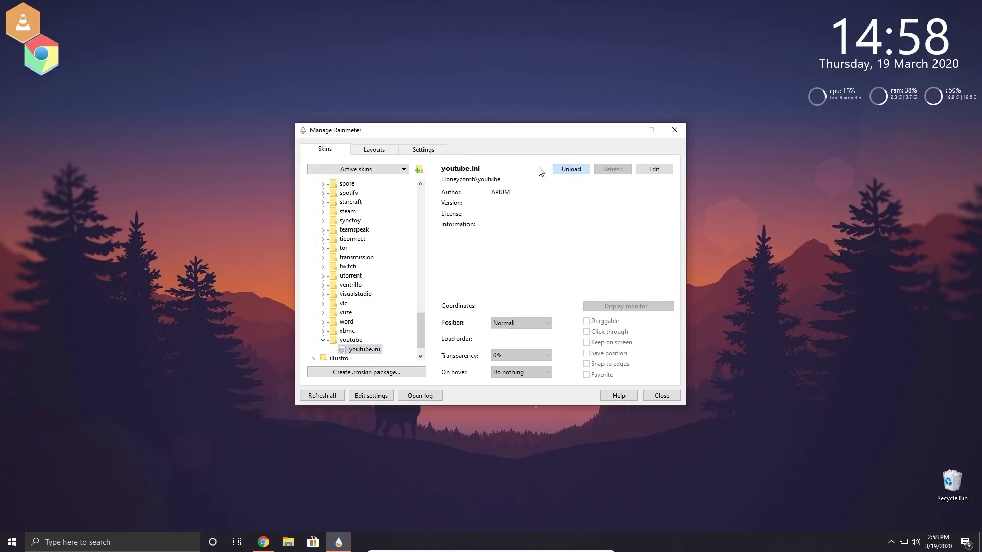
# Test the Chrome and YouTube launcher icons, clearing each opened browser window off the desktop
pyautogui.click(57, 70)
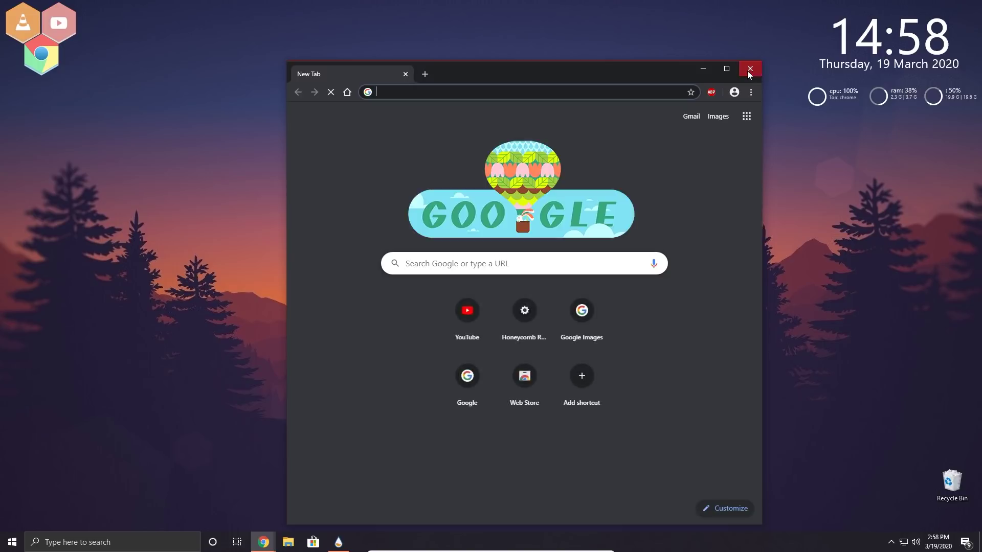
pyautogui.click(753, 70)
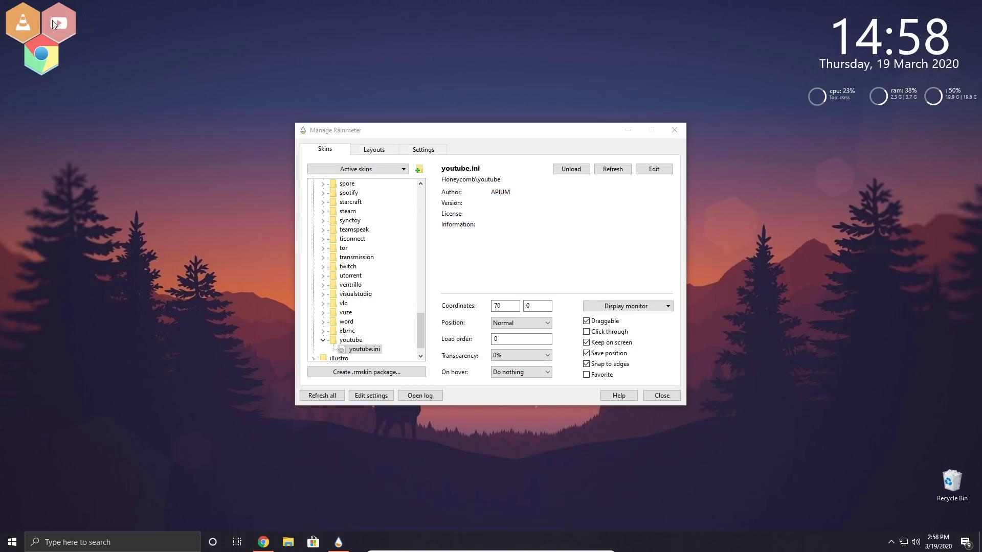
pyautogui.click(52, 21)
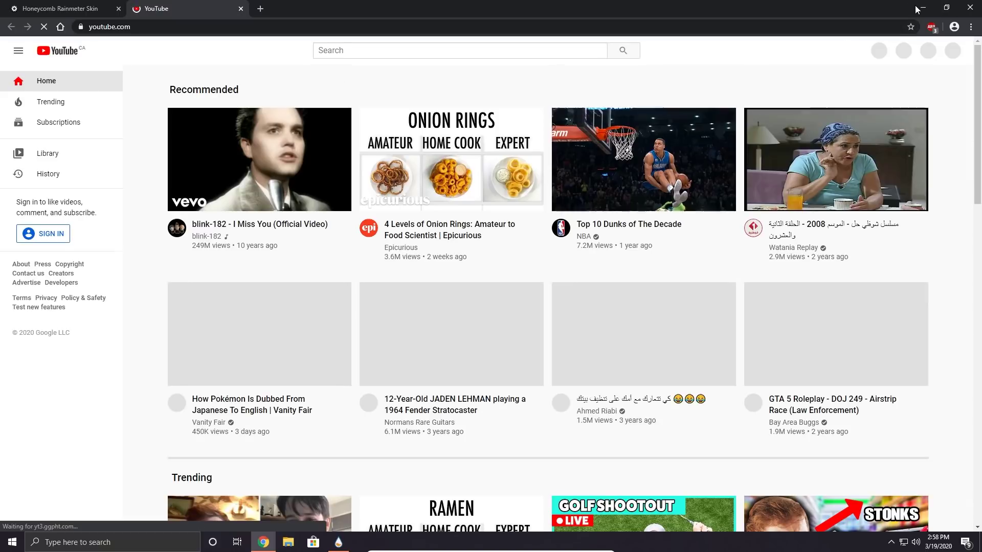
pyautogui.click(920, 8)
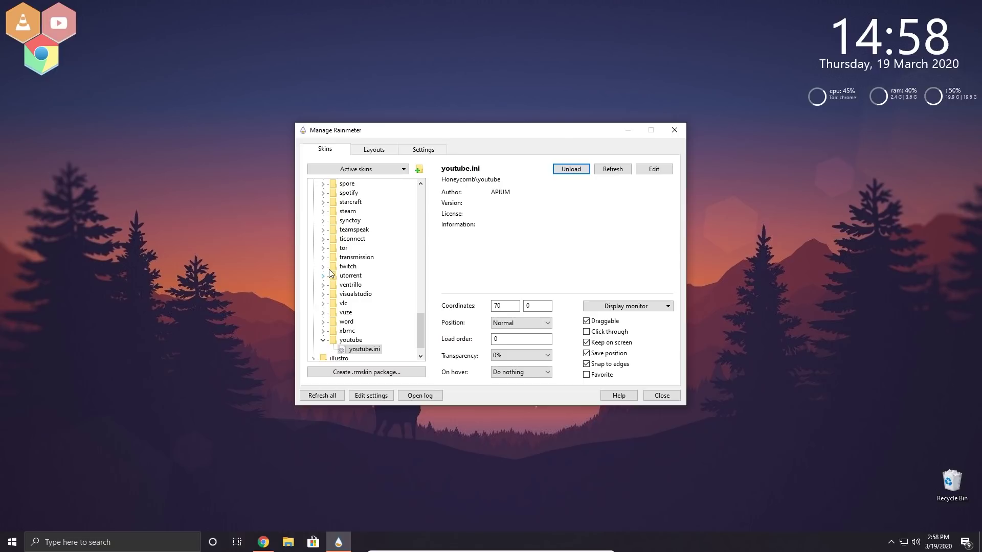
# Look through the list of Honeycomb skins for other available launcher icons
pyautogui.click(215, 191)
pyautogui.scroll(4, 358, 275)
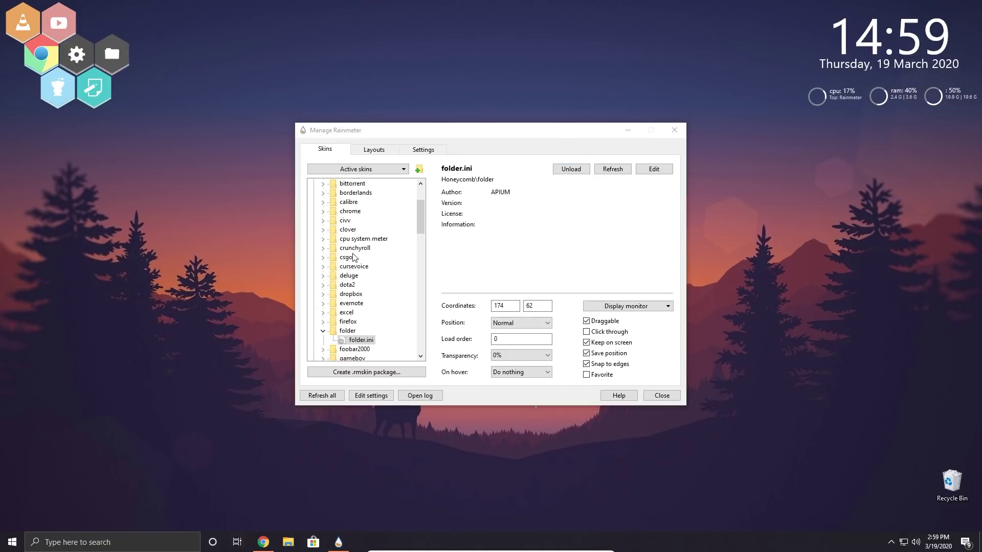
pyautogui.scroll(-4, 360, 194)
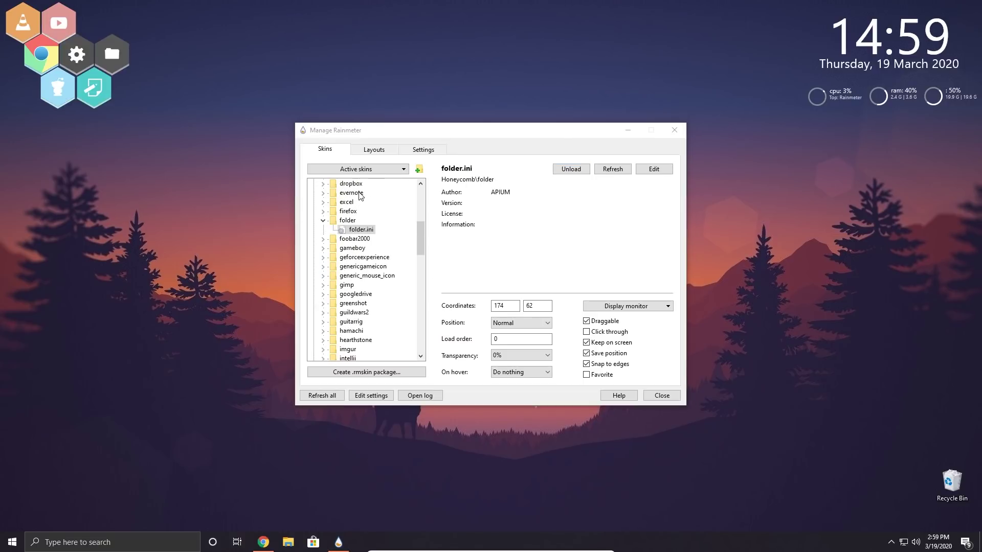
pyautogui.scroll(-4, 359, 196)
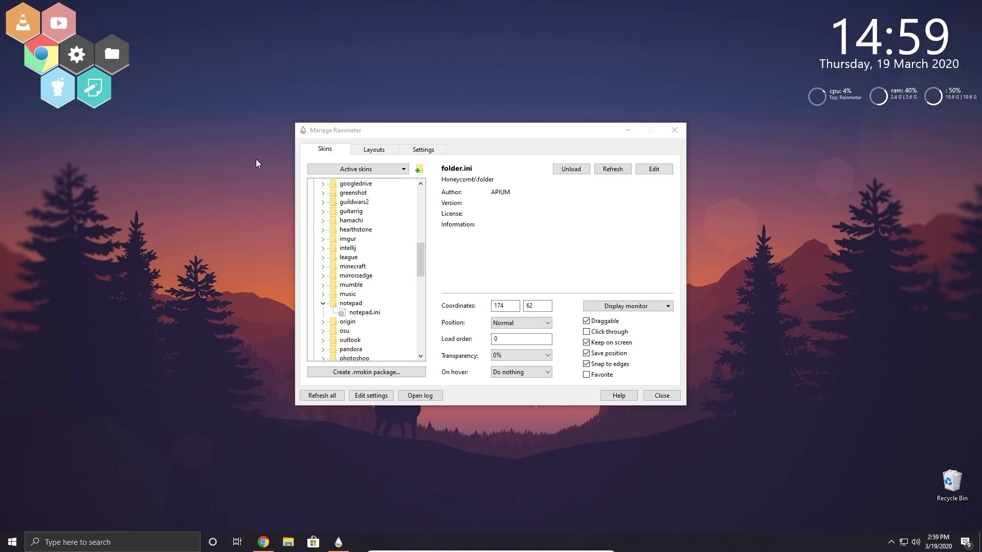
pyautogui.scroll(7, 358, 245)
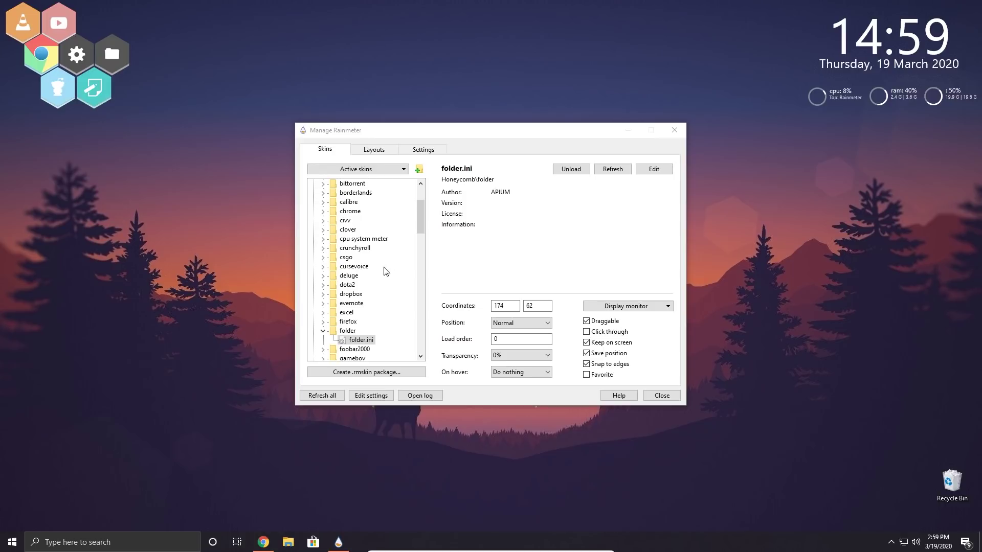
pyautogui.scroll(-5, 378, 231)
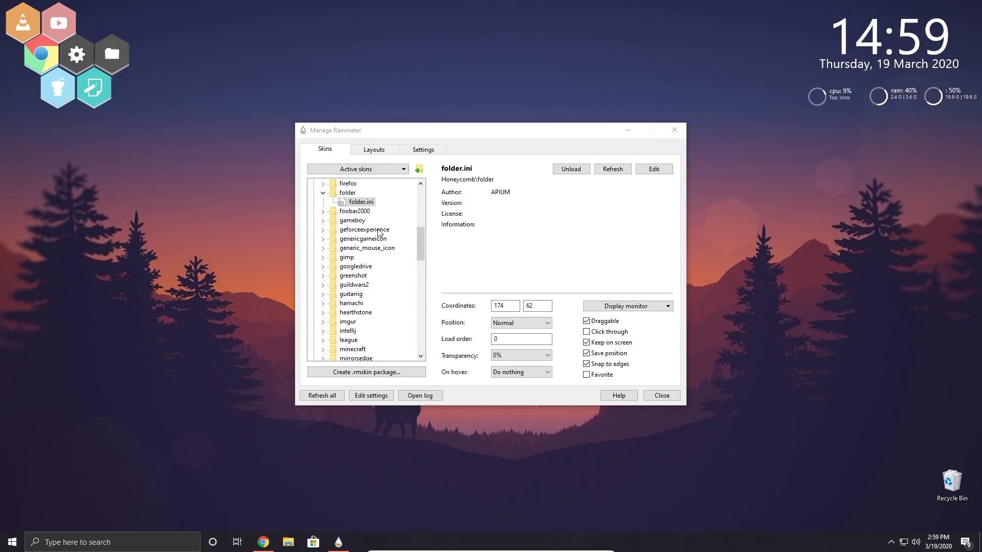
pyautogui.scroll(-5, 379, 234)
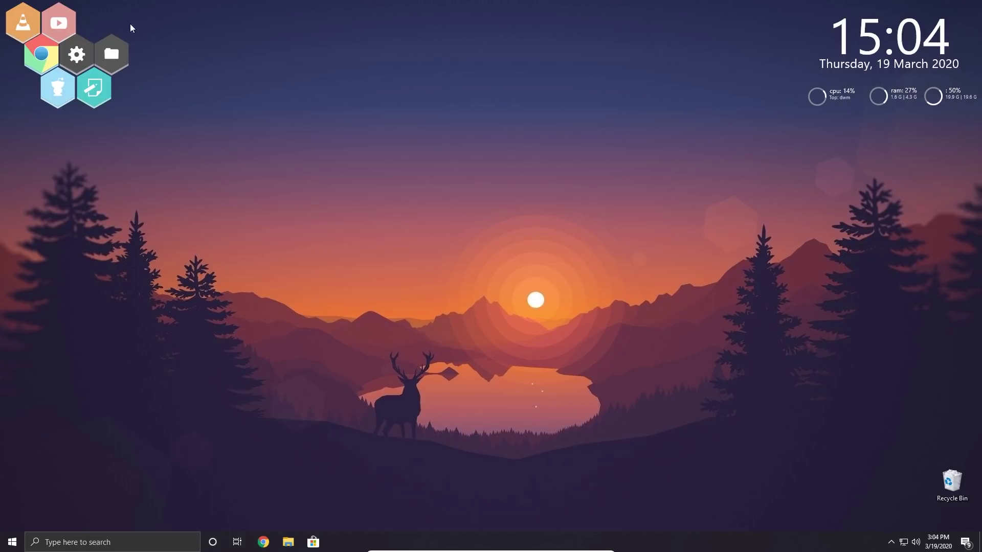
# Launch VLC media player from its Honeycomb icon and move its window across the desktop
pyautogui.click(24, 26)
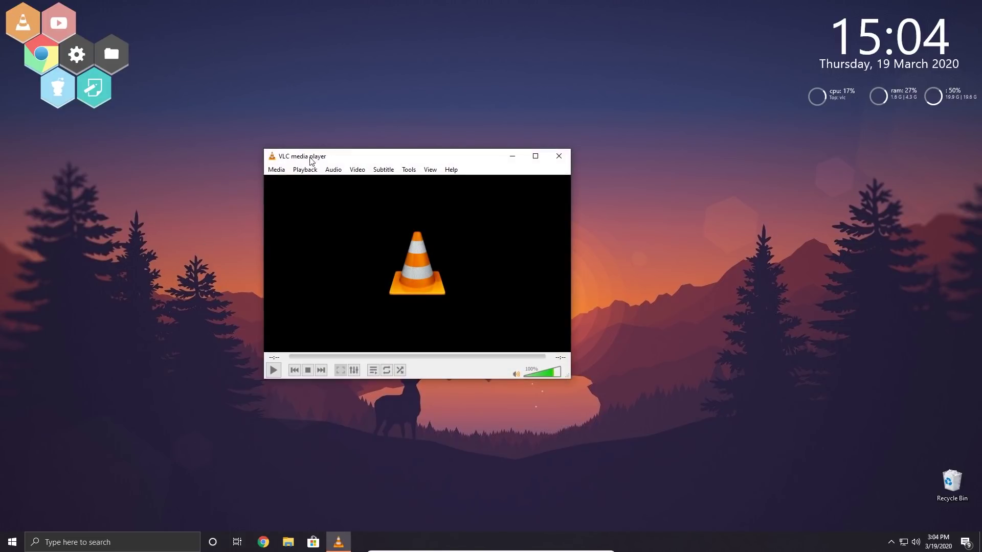
pyautogui.moveTo(312, 160); pyautogui.dragTo(459, 189)
pyautogui.click(616, 138)
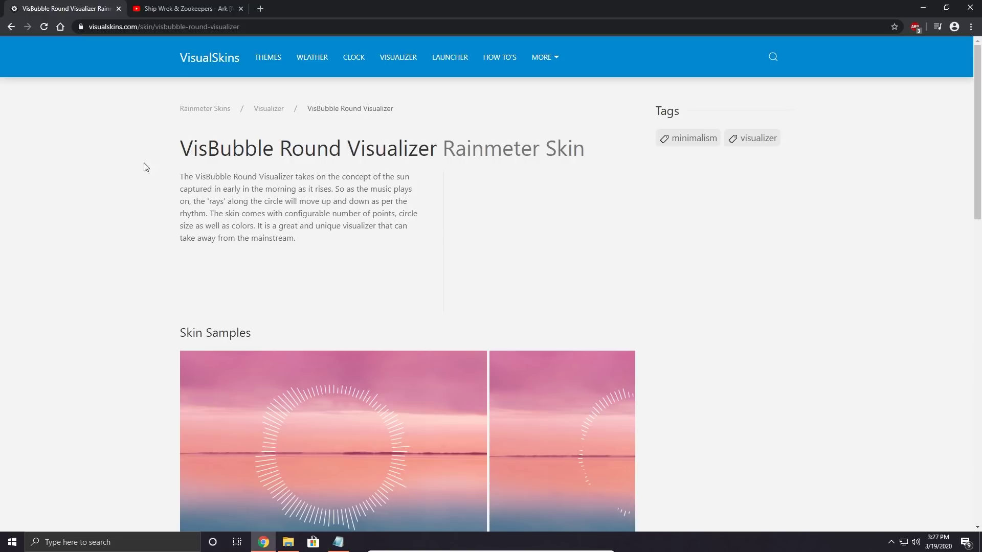
# Download visbubble-round-visualizer.rmskin from the VisBubble Round Visualizer page on VisualSkins
pyautogui.moveTo(198, 149); pyautogui.dragTo(315, 166)
pyautogui.click(320, 168)
pyautogui.scroll(-2, 486, 216)
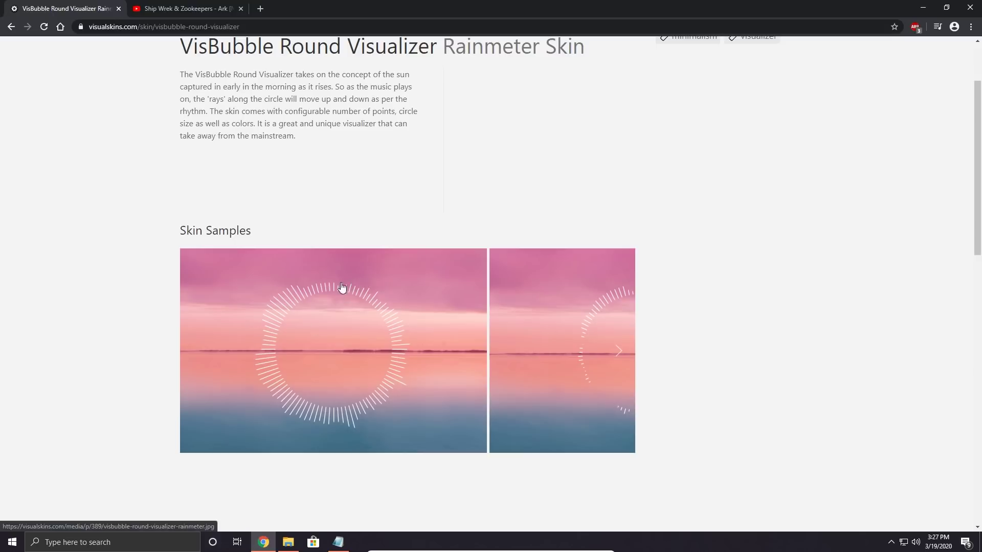
pyautogui.scroll(-2, 353, 269)
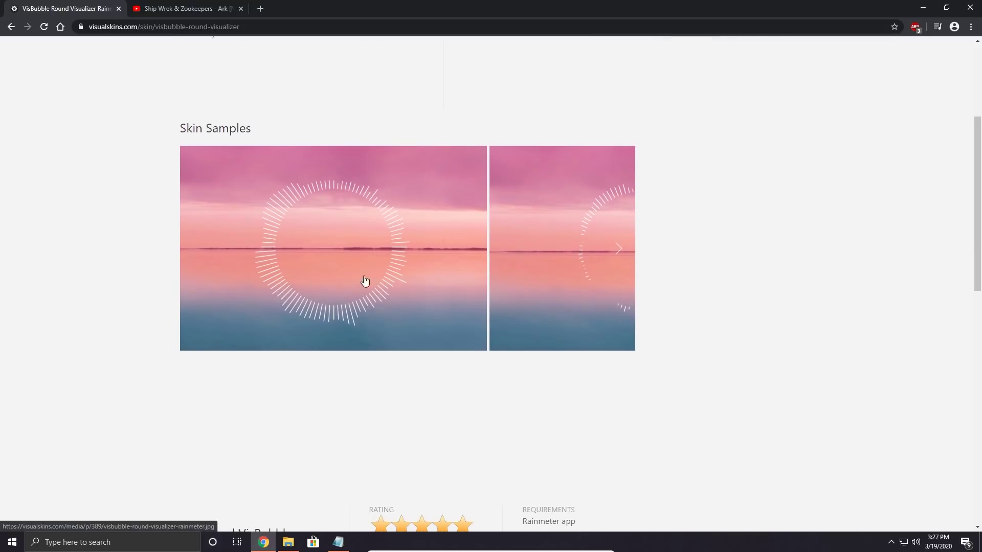
pyautogui.scroll(-4, 306, 182)
pyautogui.scroll(-1, 303, 183)
pyautogui.click(257, 276)
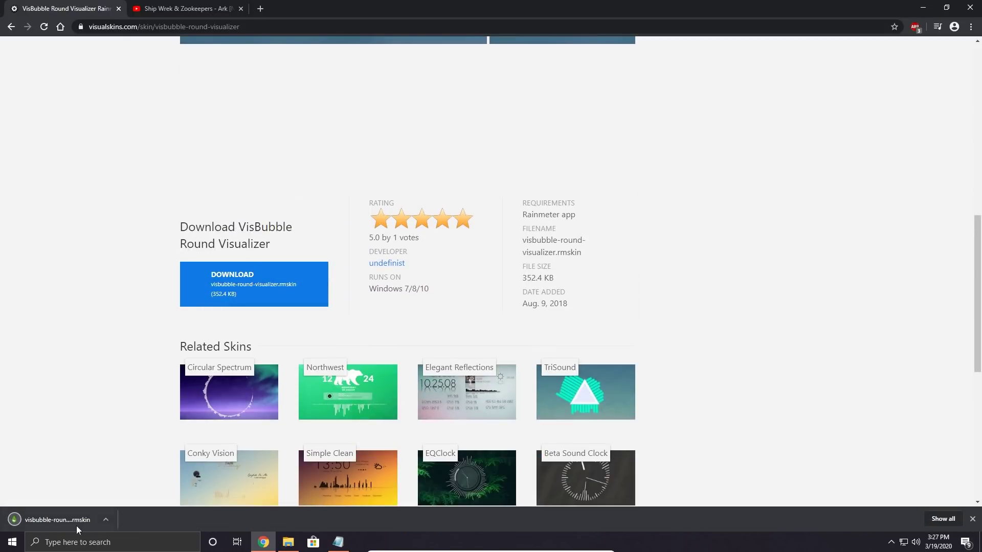
# Install the downloaded VisBubble skin with its included skins loaded, and minimize the browser to reveal the desktop
pyautogui.click(69, 519)
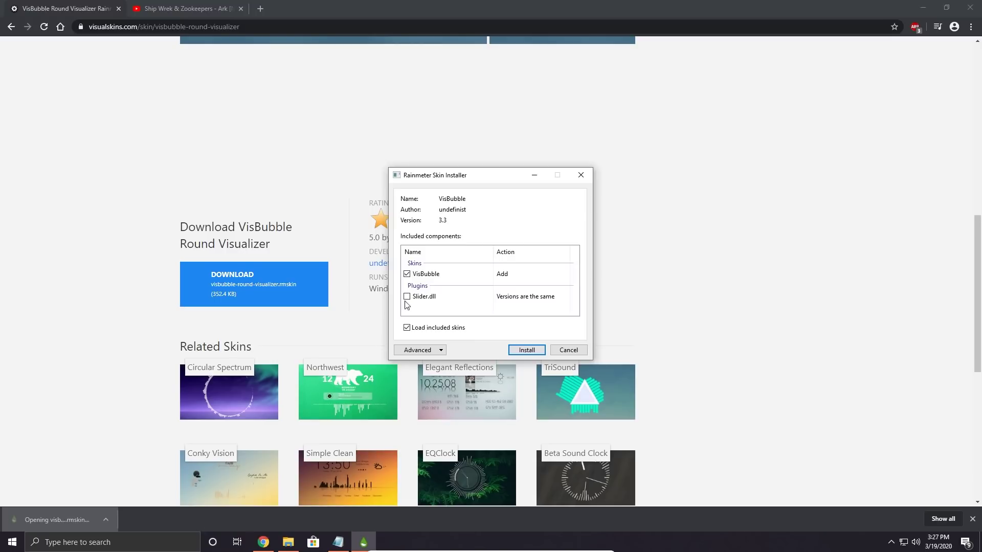
pyautogui.click(523, 351)
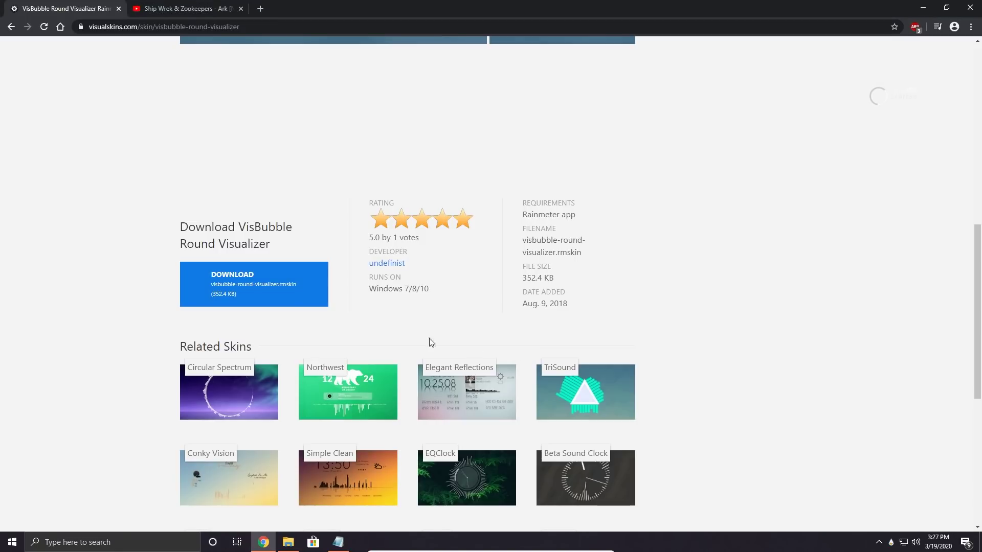
pyautogui.click(925, 8)
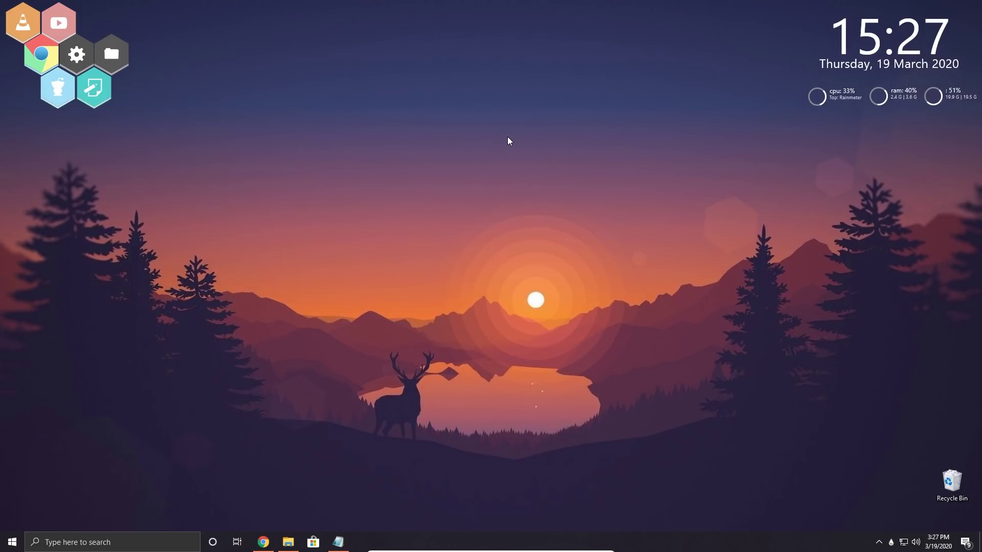
# Play the "Ship Wrek & Zookeepers - Ark" YouTube video in Chrome and return to the desktop to watch the visualizer
pyautogui.click(261, 540)
pyautogui.hotkey('ctrl', 'Tab')
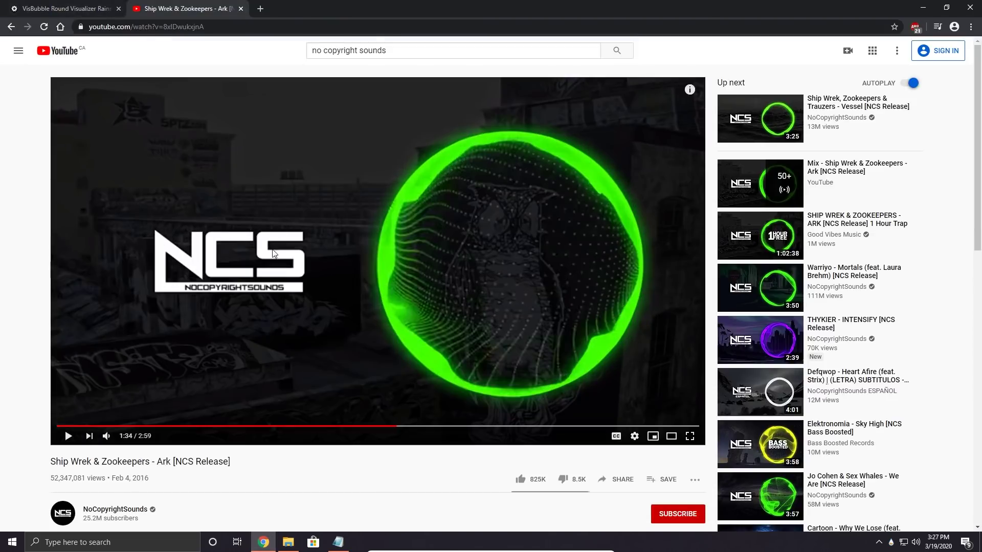
pyautogui.click(271, 260)
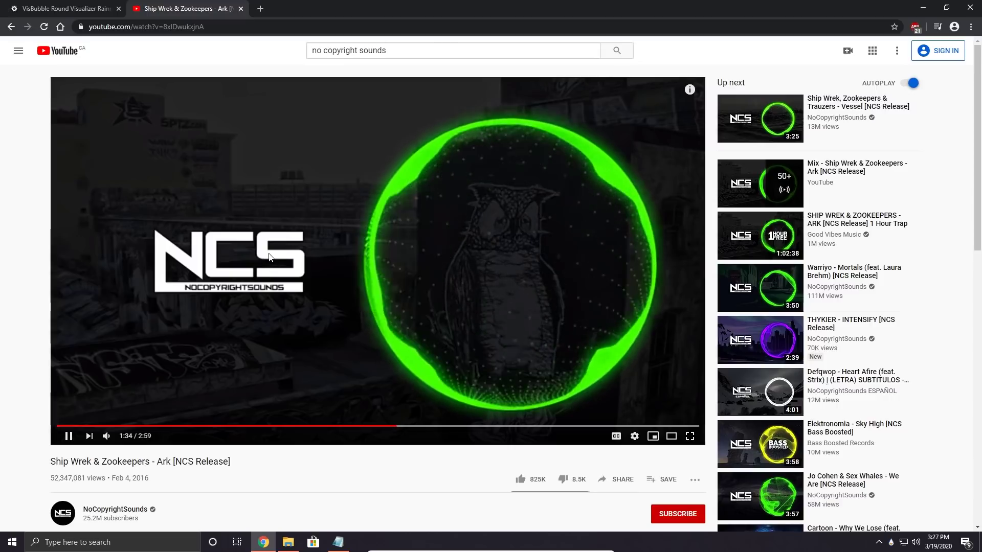
pyautogui.click(923, 7)
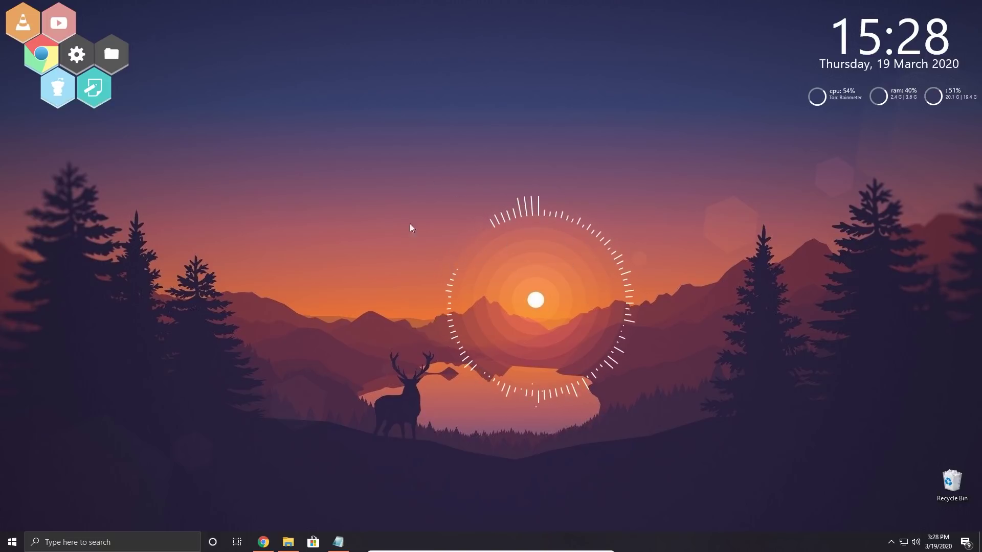
# Open the Rainmeter skin manager, expand the VisBubble folder and move the window clear of the visualizer
pyautogui.click(890, 541)
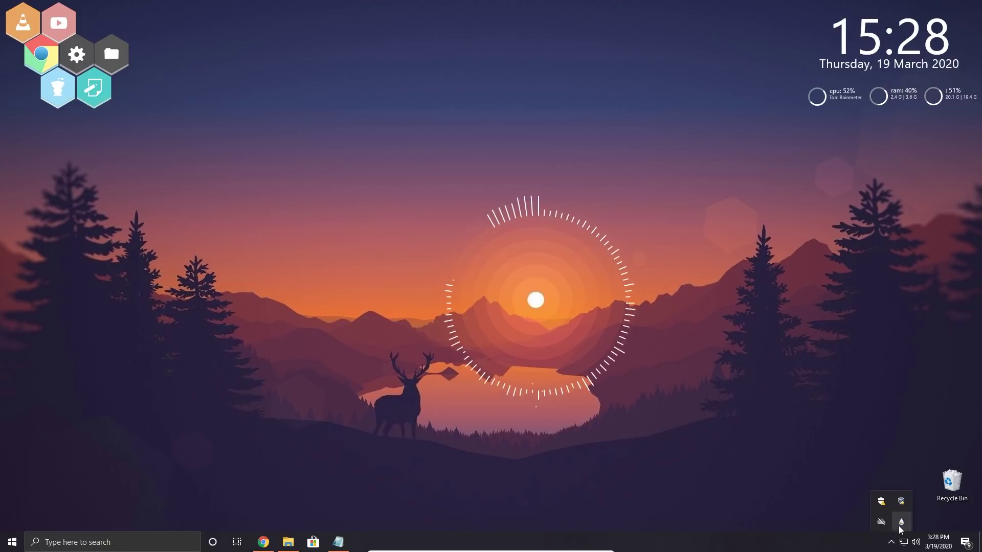
pyautogui.click(901, 521)
pyautogui.click(312, 221)
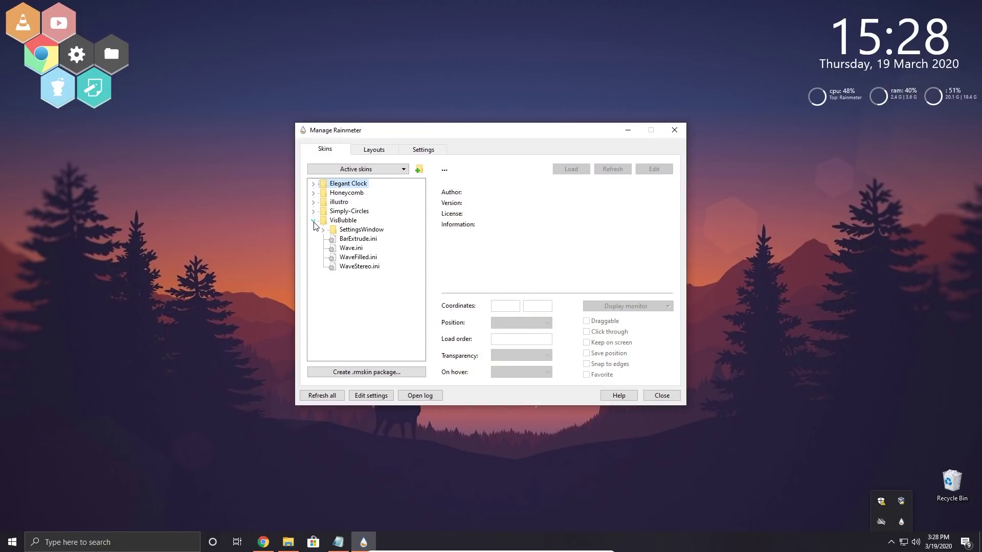
pyautogui.moveTo(443, 136); pyautogui.dragTo(175, 154)
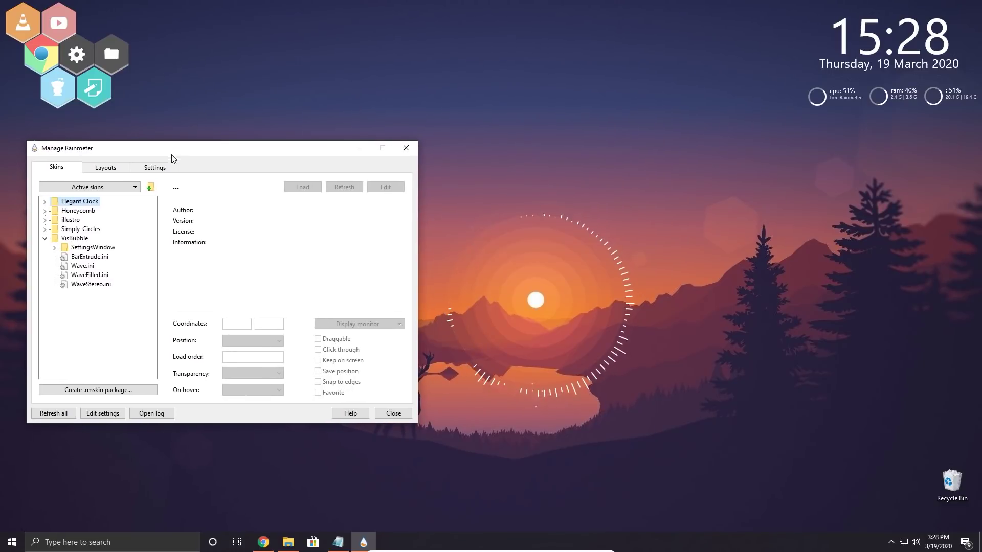
# Load the VisBubble variants Wave.ini, WaveFilled.ini and WaveStereo.ini one after another to compare their styles
pyautogui.click(91, 257)
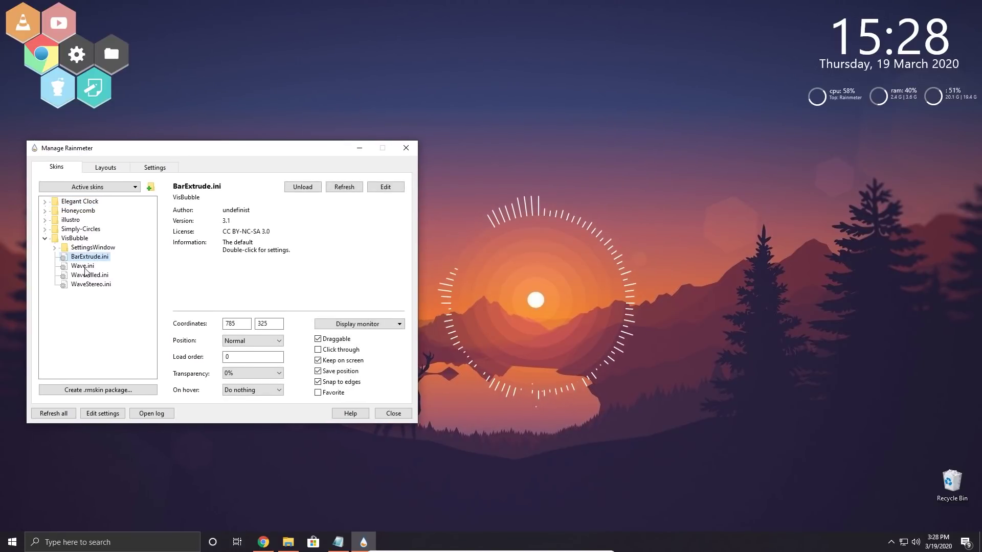
pyautogui.click(83, 266)
pyautogui.click(307, 188)
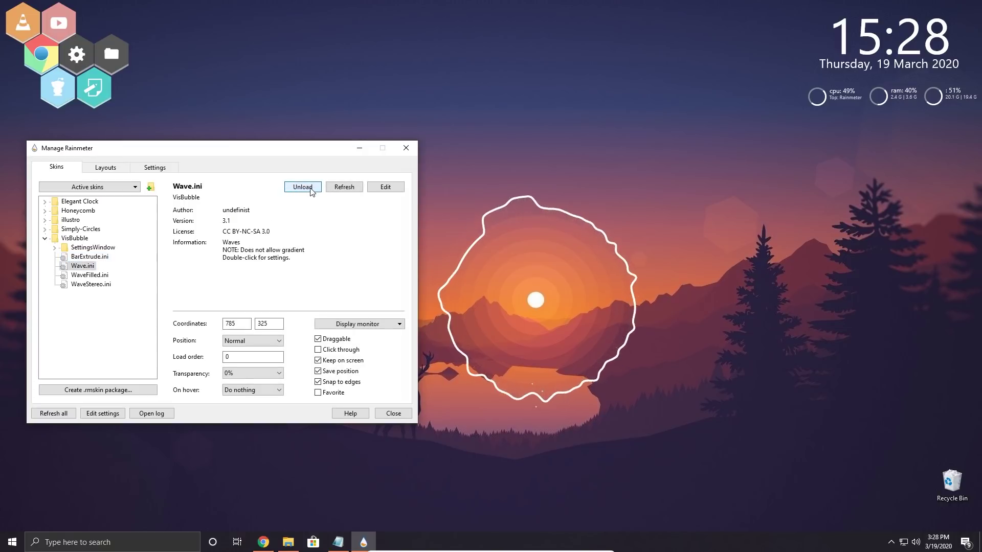
pyautogui.click(90, 275)
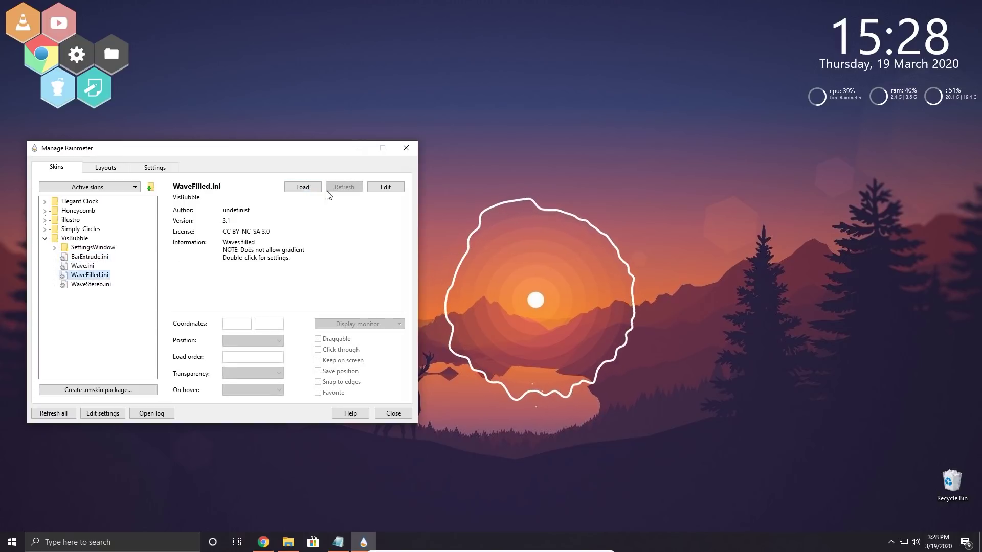
pyautogui.click(303, 187)
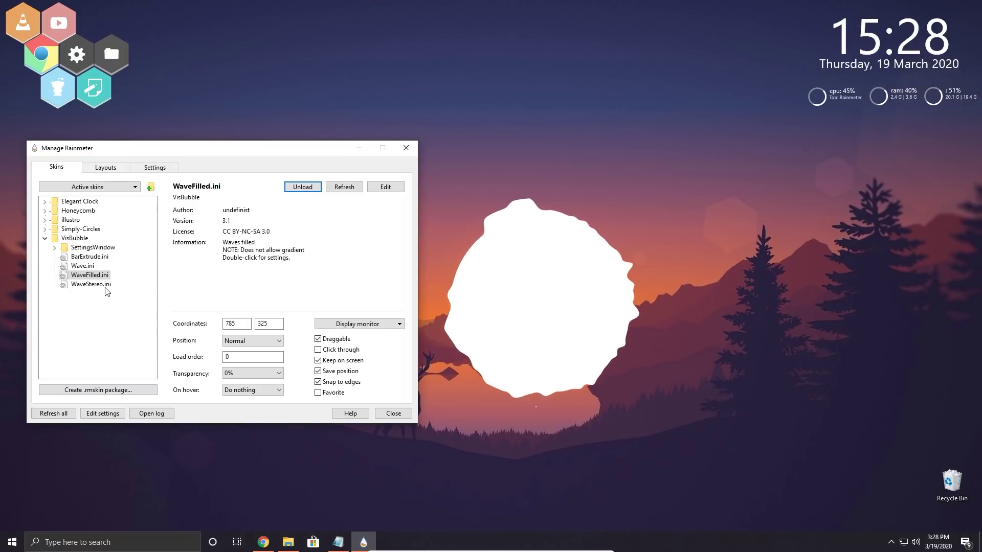
pyautogui.click(91, 284)
pyautogui.click(306, 188)
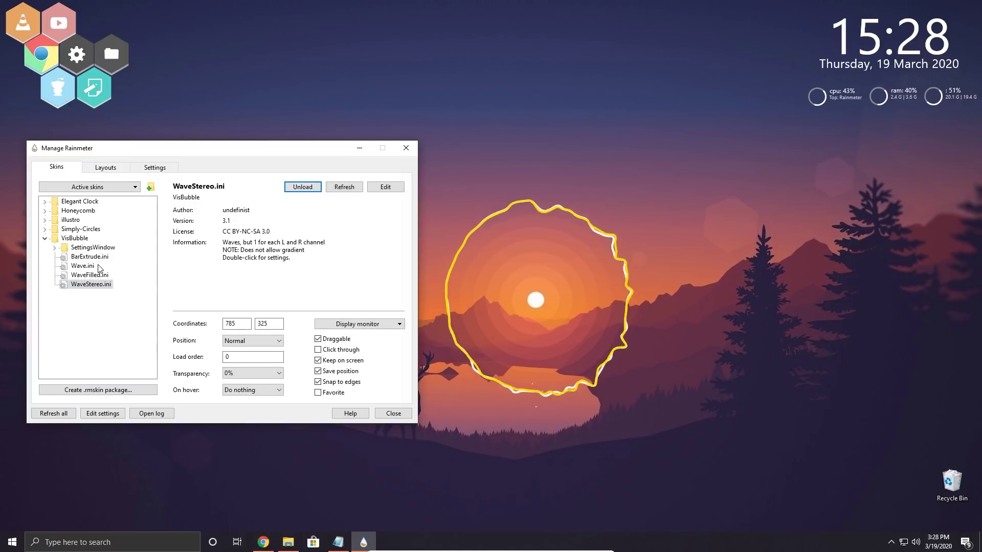
# Load the BarExtrude.ini variant of VisBubble, then load SettingsWindow.ini from its SettingsWindow folder to show the visualizer's settings
pyautogui.click(92, 257)
pyautogui.click(303, 187)
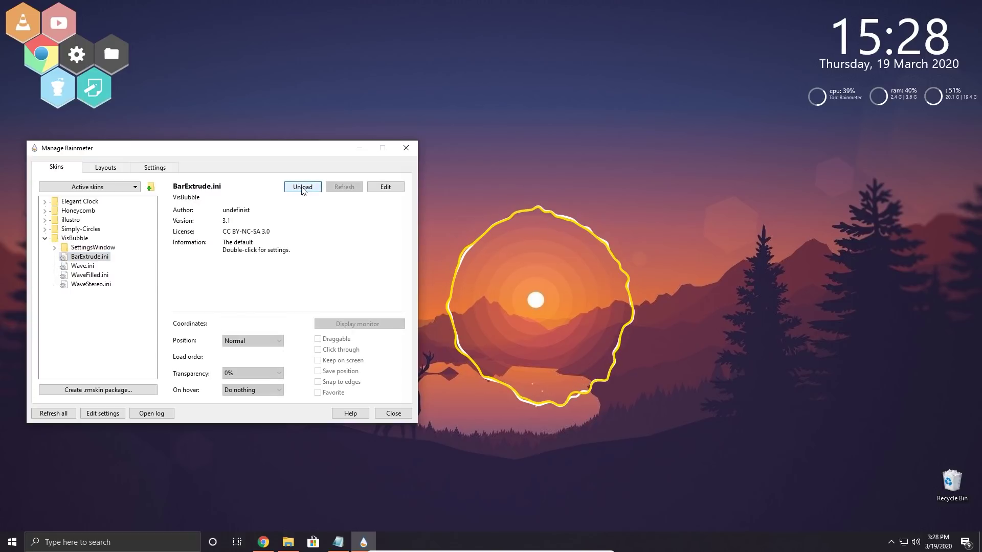
pyautogui.click(55, 248)
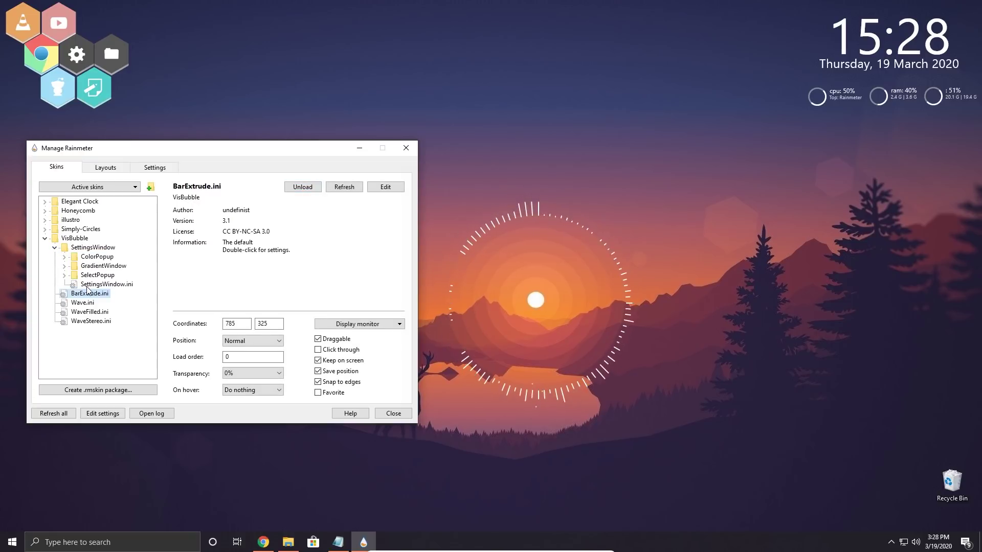
pyautogui.click(105, 285)
pyautogui.click(302, 188)
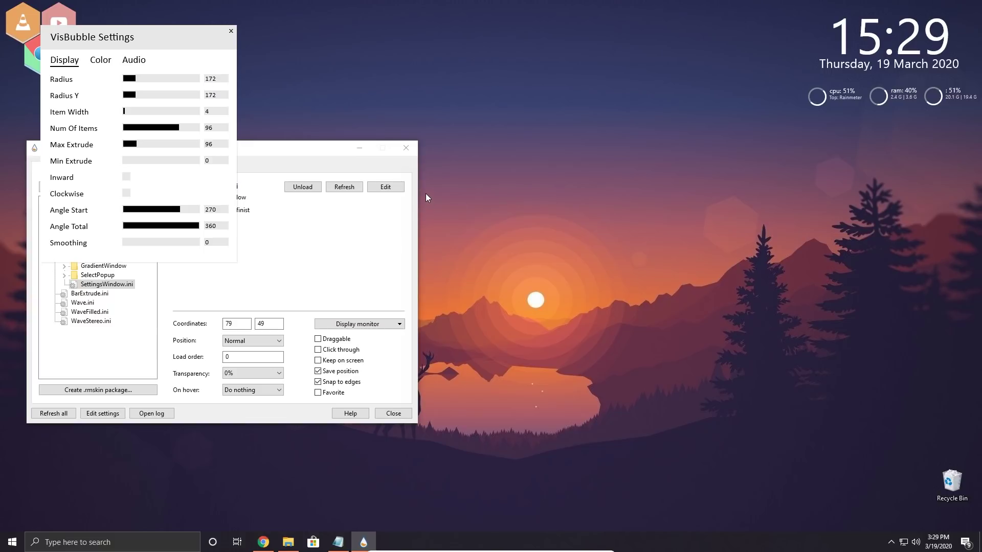
# Review the Display, Color and Audio options in VisBubble Settings without changing them, and close the settings window
pyautogui.moveTo(109, 120)
pyautogui.moveTo(95, 81)
pyautogui.click(99, 61)
pyautogui.click(67, 61)
pyautogui.click(106, 66)
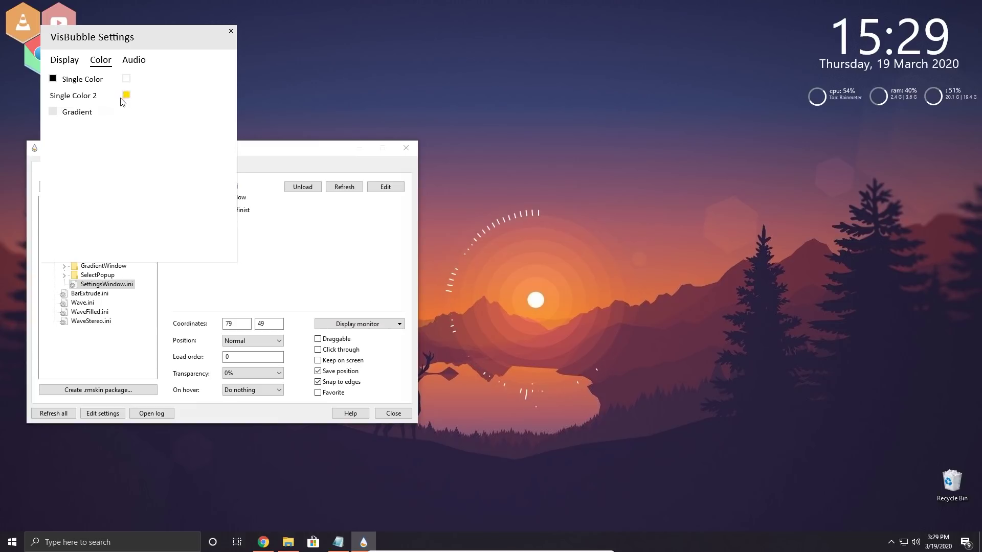
pyautogui.click(137, 60)
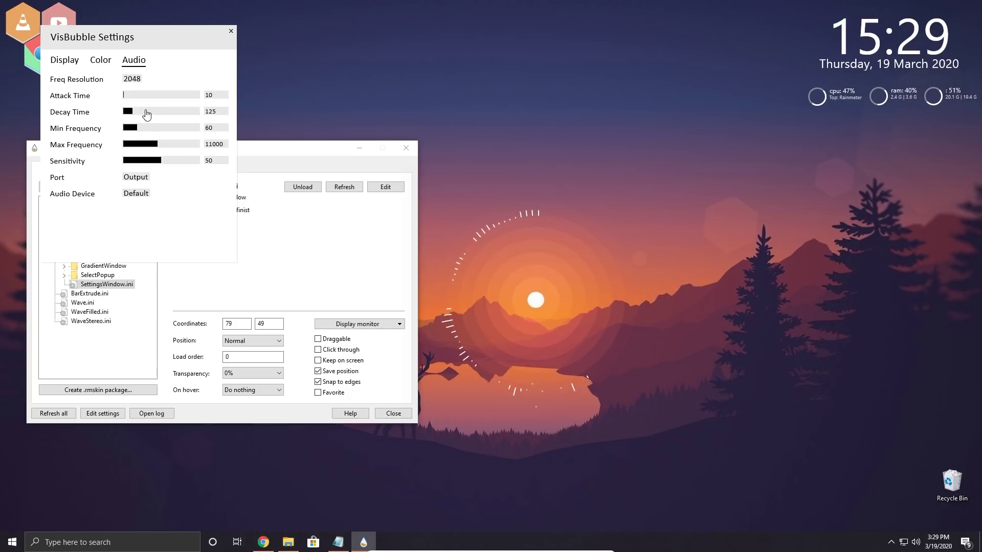
pyautogui.click(65, 61)
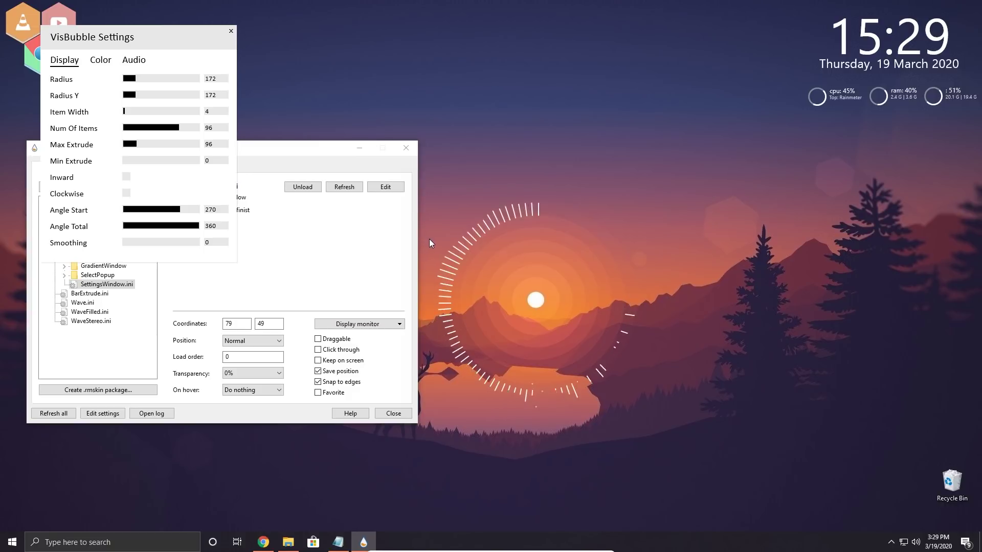
pyautogui.click(231, 31)
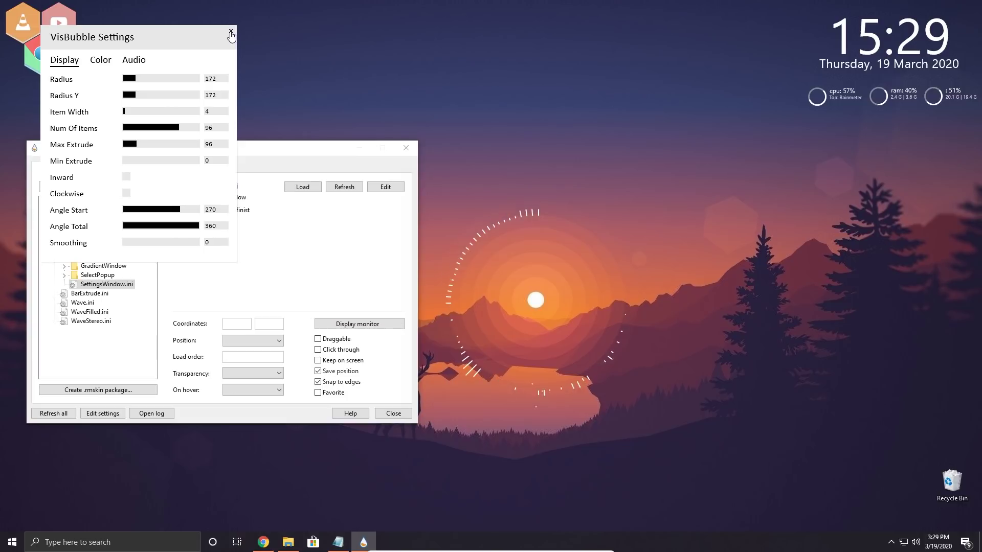
# Turn off Draggable for the BarExtrude.ini skin and check on the desktop that the visualizer is locked in place
pyautogui.click(89, 294)
pyautogui.click(318, 338)
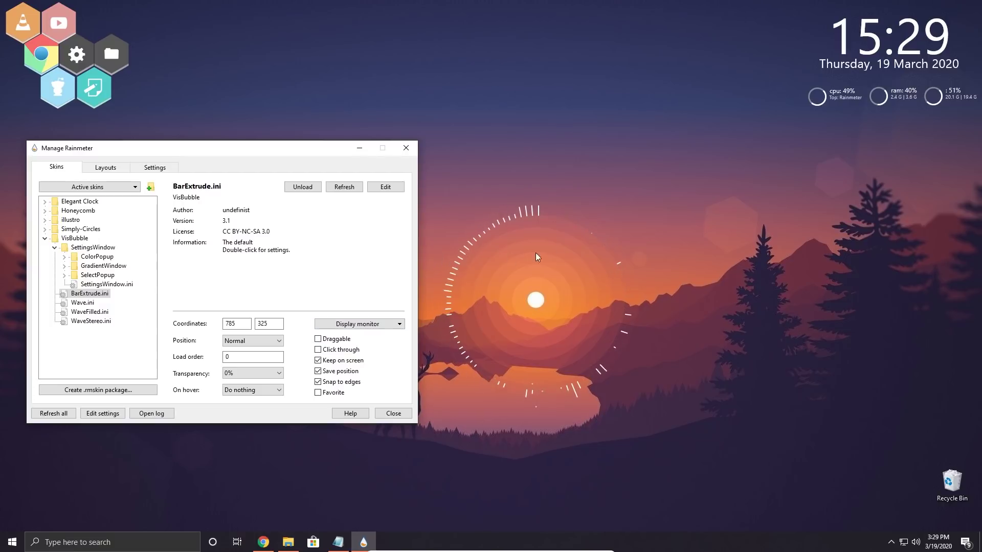
pyautogui.click(542, 214)
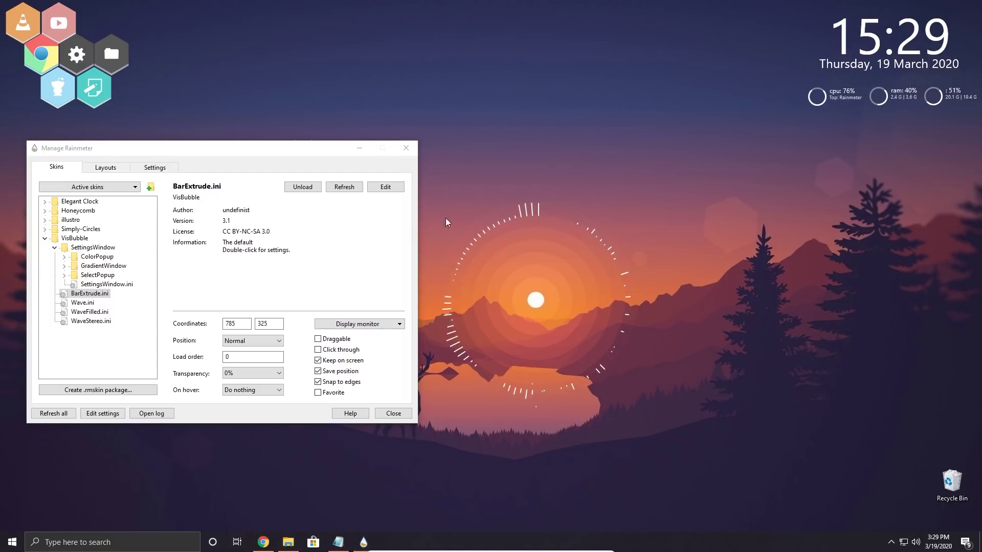